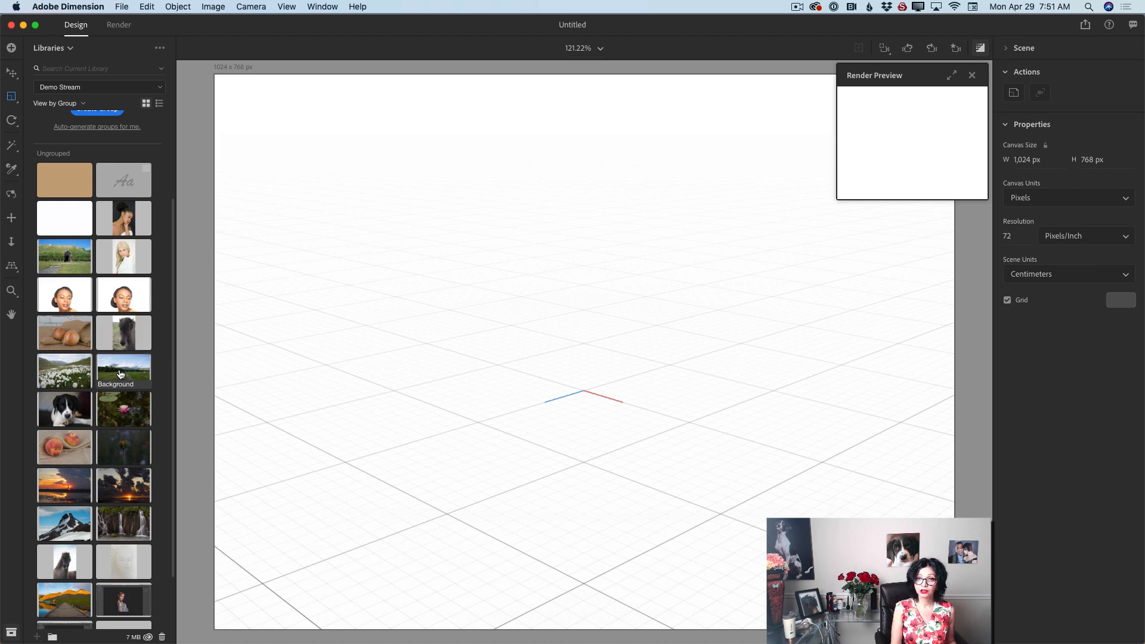
- Add the mountain road photo from the Demo Stream library as background and match lighting, sunlight and camera perspective without resizing the canvas
{"action": "left_click", "coordinate": [119, 374]}
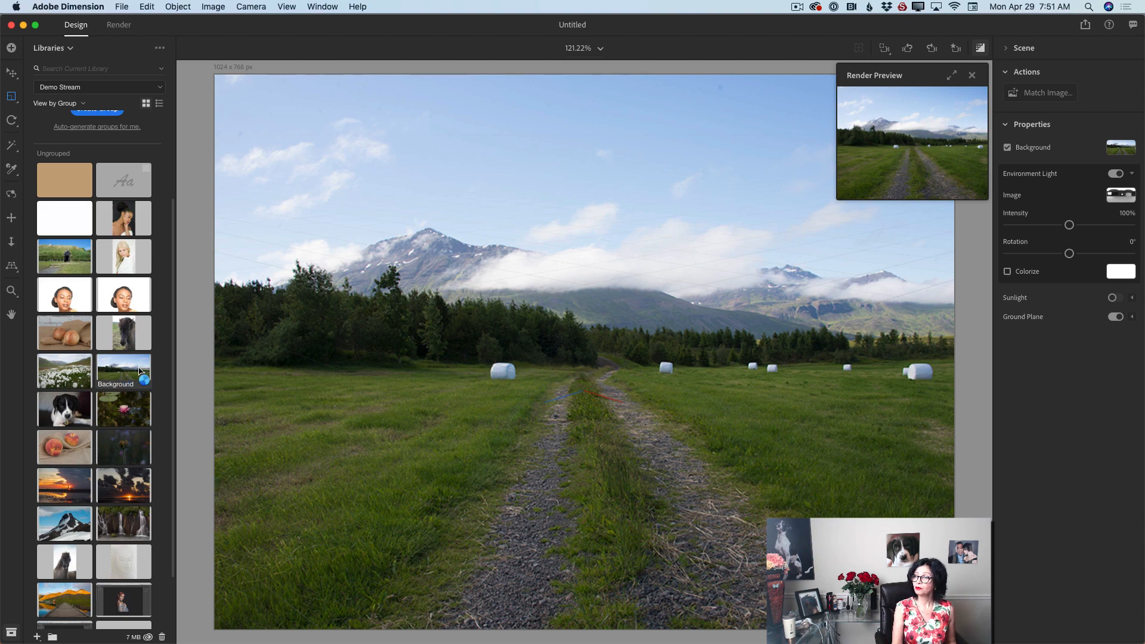
{"action": "left_click", "coordinate": [1034, 96]}
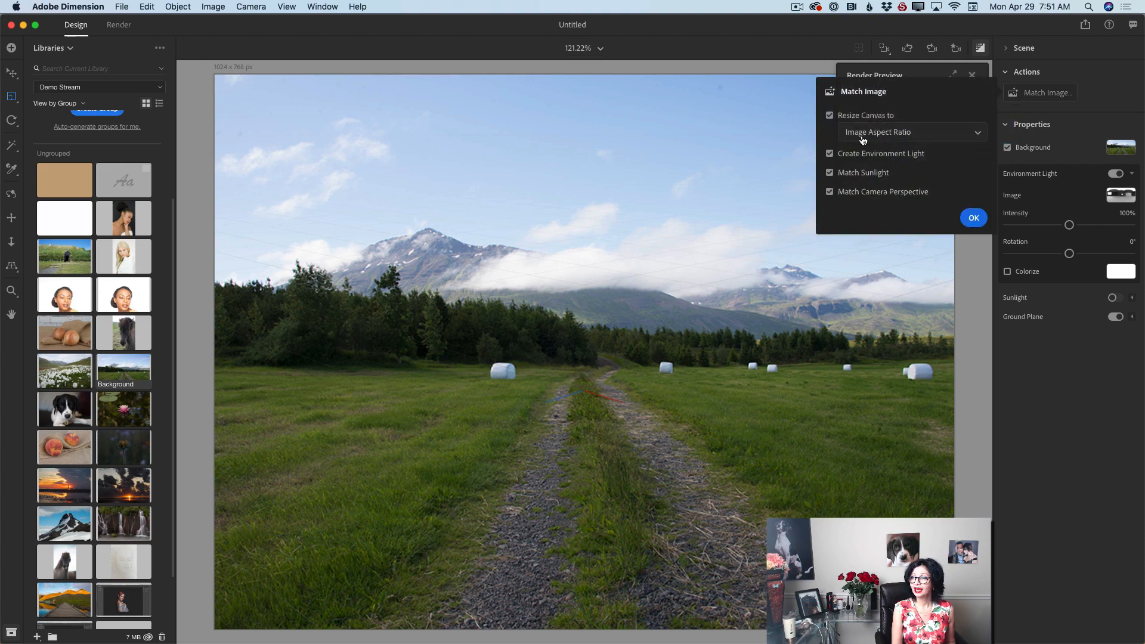
{"action": "left_click", "coordinate": [829, 116]}
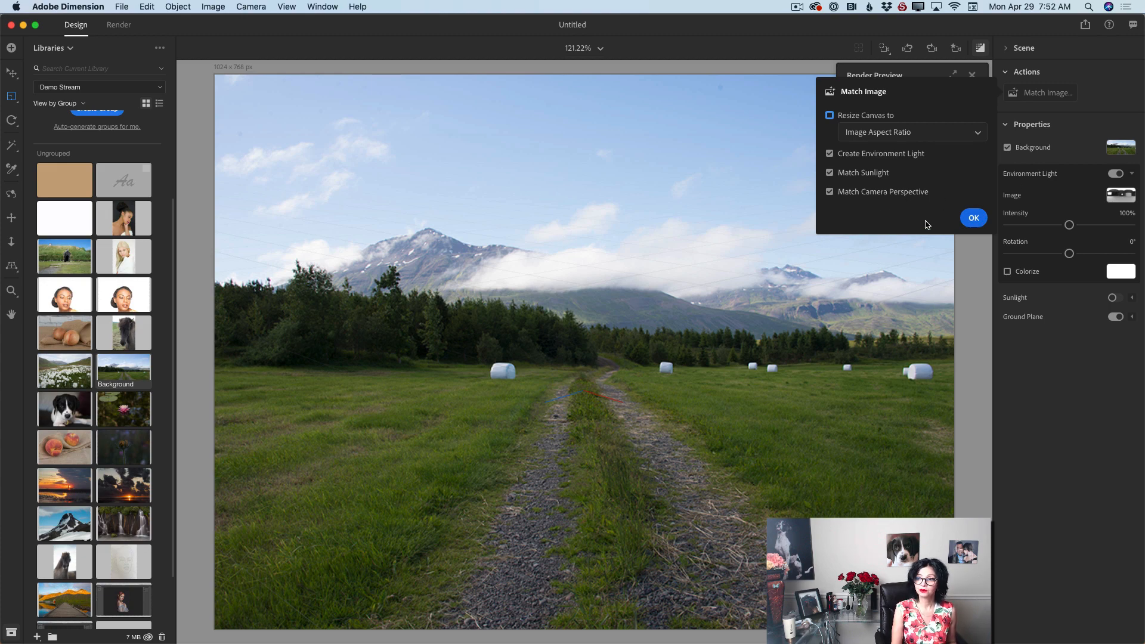
{"action": "left_click", "coordinate": [972, 218]}
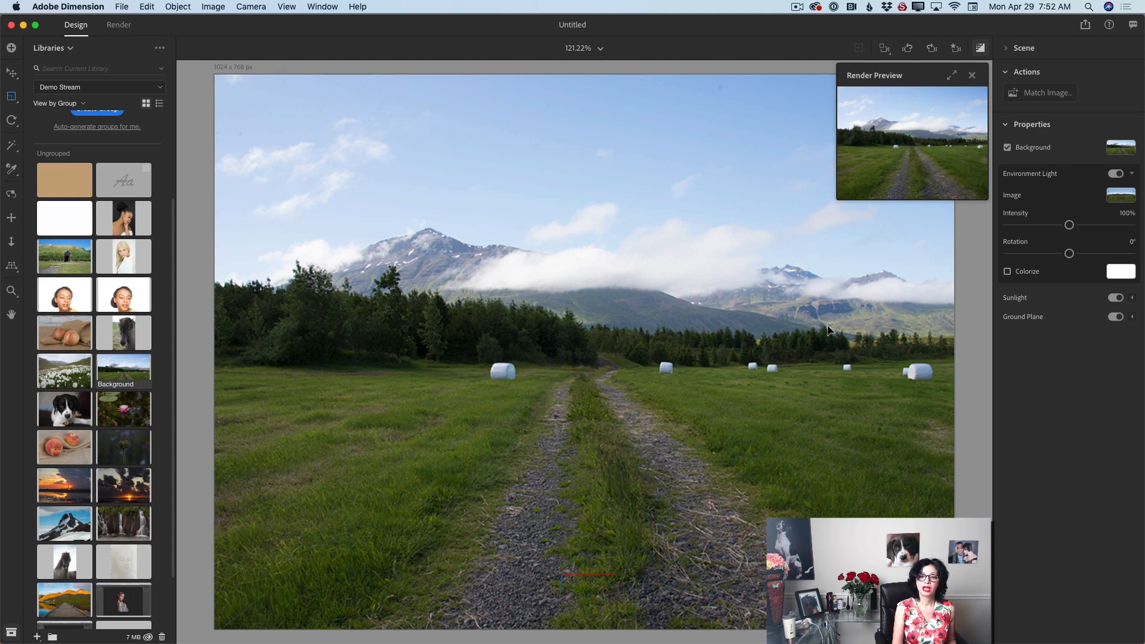
- Add the Side Table model from the Starter Assets to the scene
{"action": "left_click", "coordinate": [49, 47]}
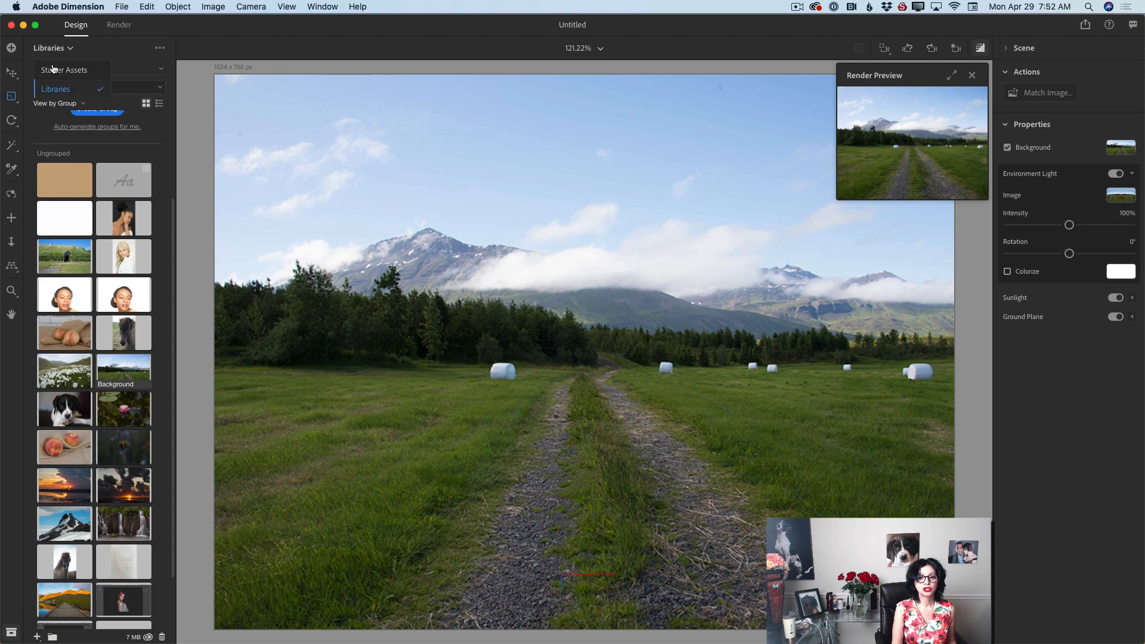
{"action": "left_click", "coordinate": [56, 71]}
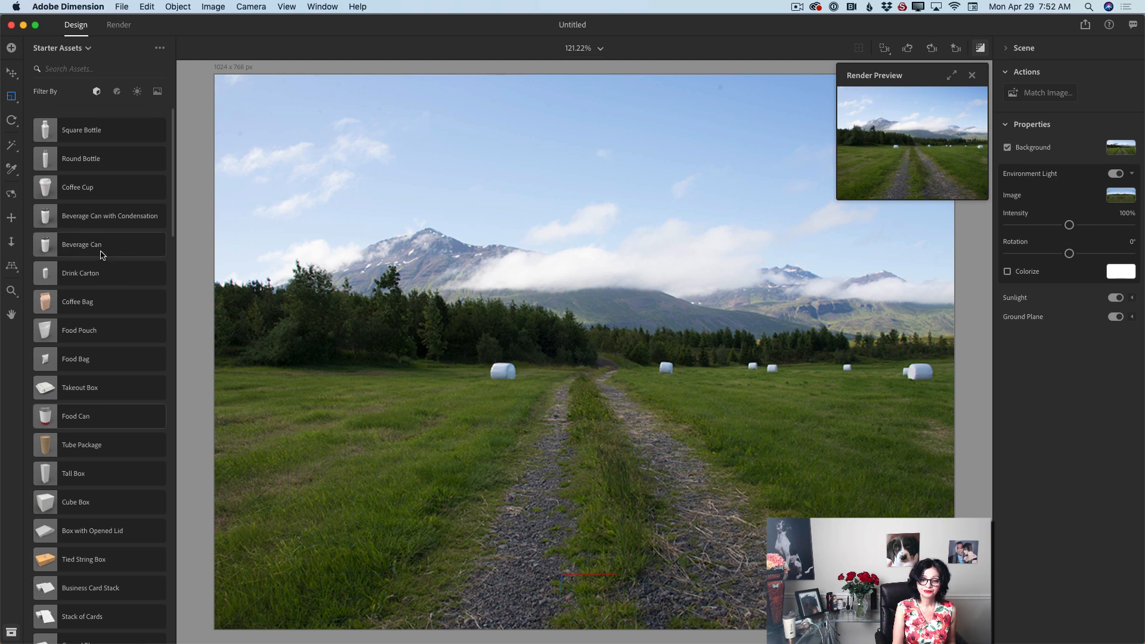
{"action": "scroll", "coordinate": [101, 255], "scroll_direction": "down", "scroll_amount": 5}
{"action": "scroll", "coordinate": [101, 254], "scroll_direction": "up", "scroll_amount": 5}
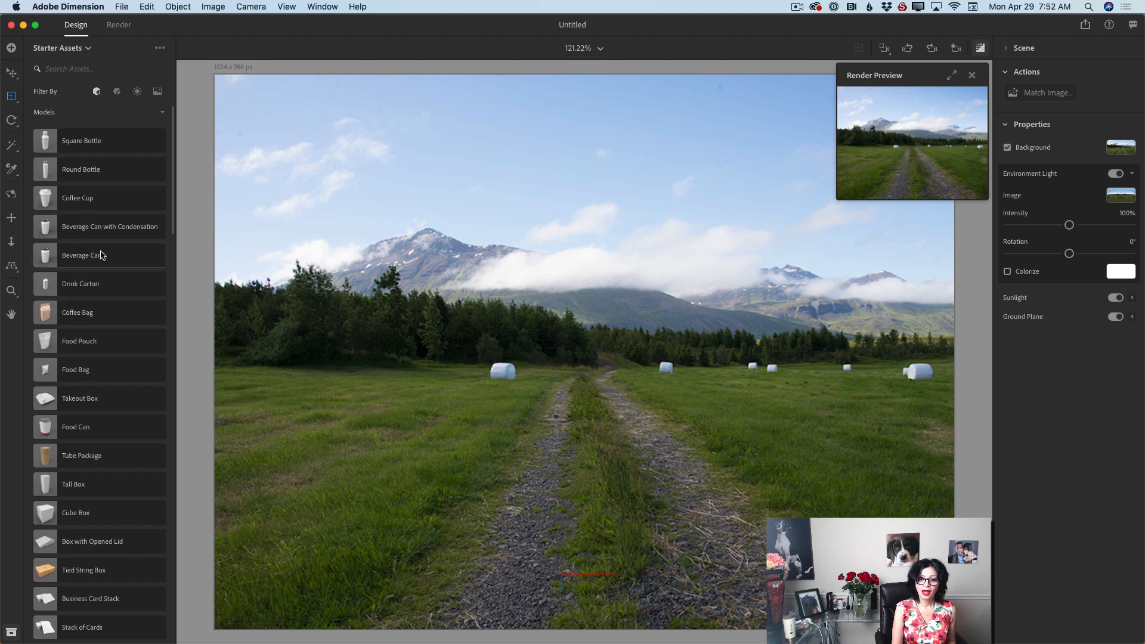
{"action": "scroll", "coordinate": [101, 255], "scroll_direction": "down", "scroll_amount": 4}
{"action": "scroll", "coordinate": [101, 255], "scroll_direction": "down", "scroll_amount": 12}
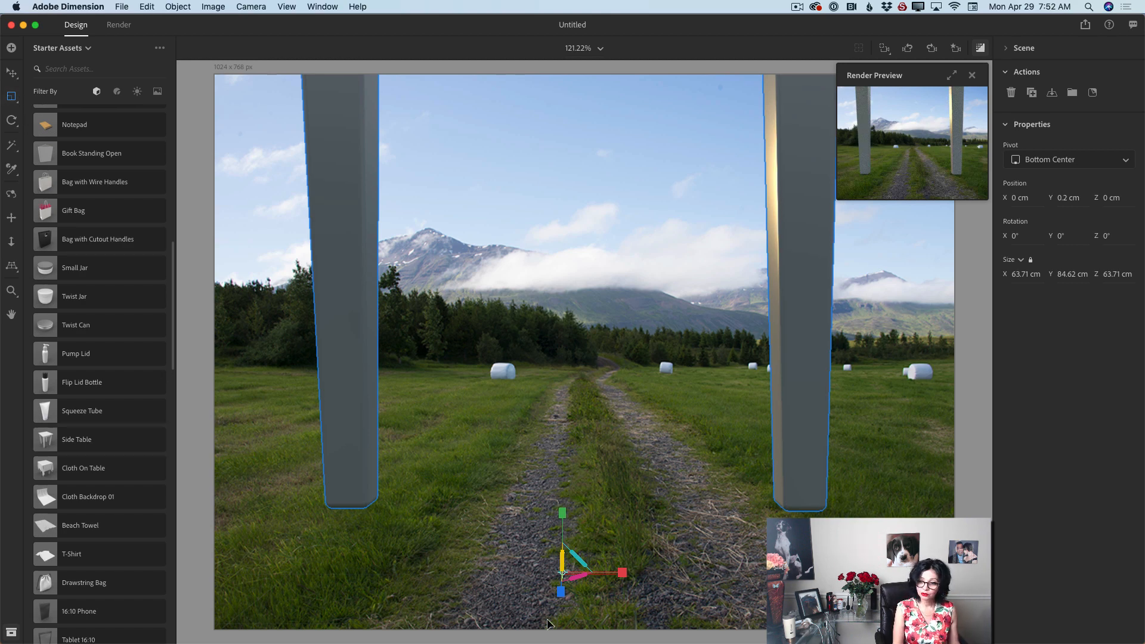
- Scale the side table to about 34.7 cm wide and 8.1 cm high and move it to about X -16.7, Z 11.8 cm
{"action": "left_click_drag", "start_coordinate": [585, 581], "coordinate": [577, 575]}
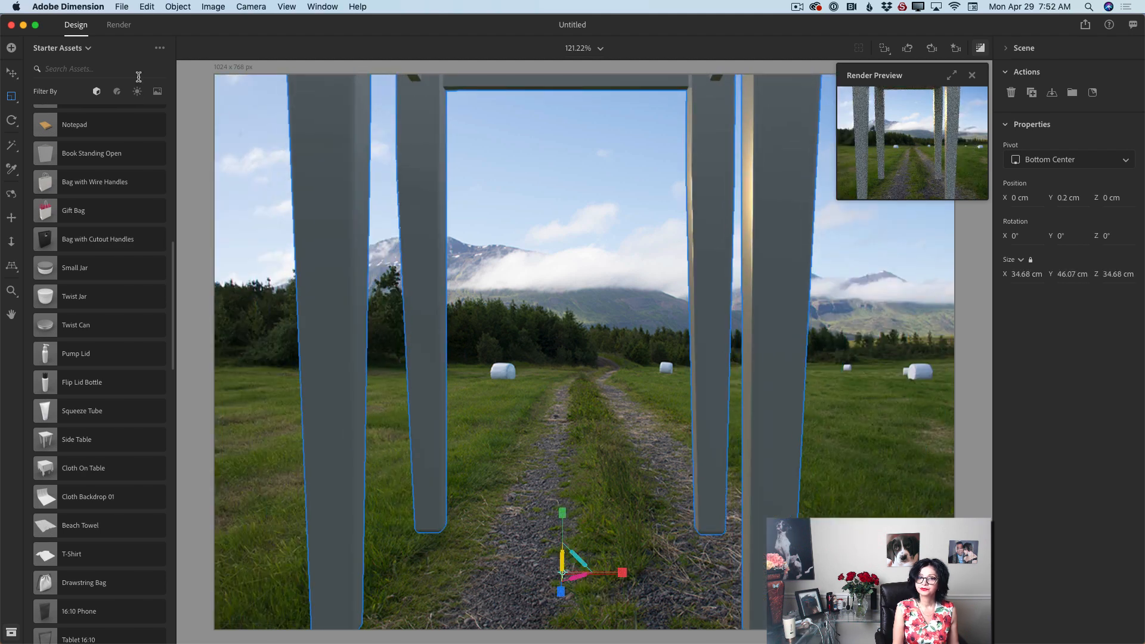
{"action": "left_click_drag", "start_coordinate": [567, 513], "coordinate": [334, 591]}
{"action": "key", "text": "v"}
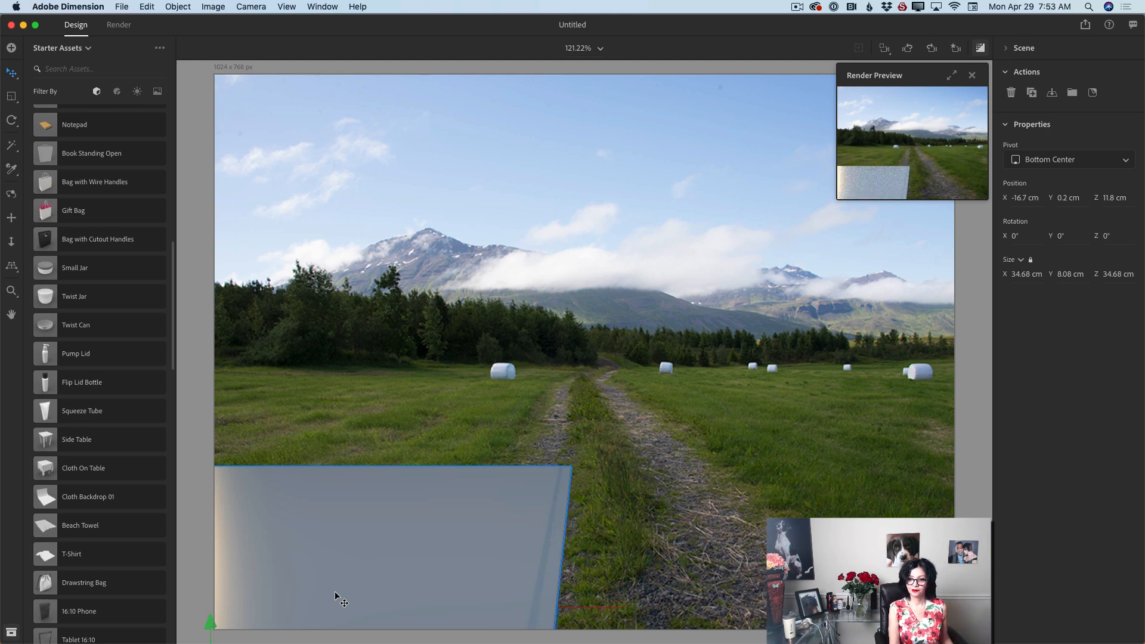
- Apply the Glass material to the side table and check it in the enlarged render preview
{"action": "left_click", "coordinate": [116, 93]}
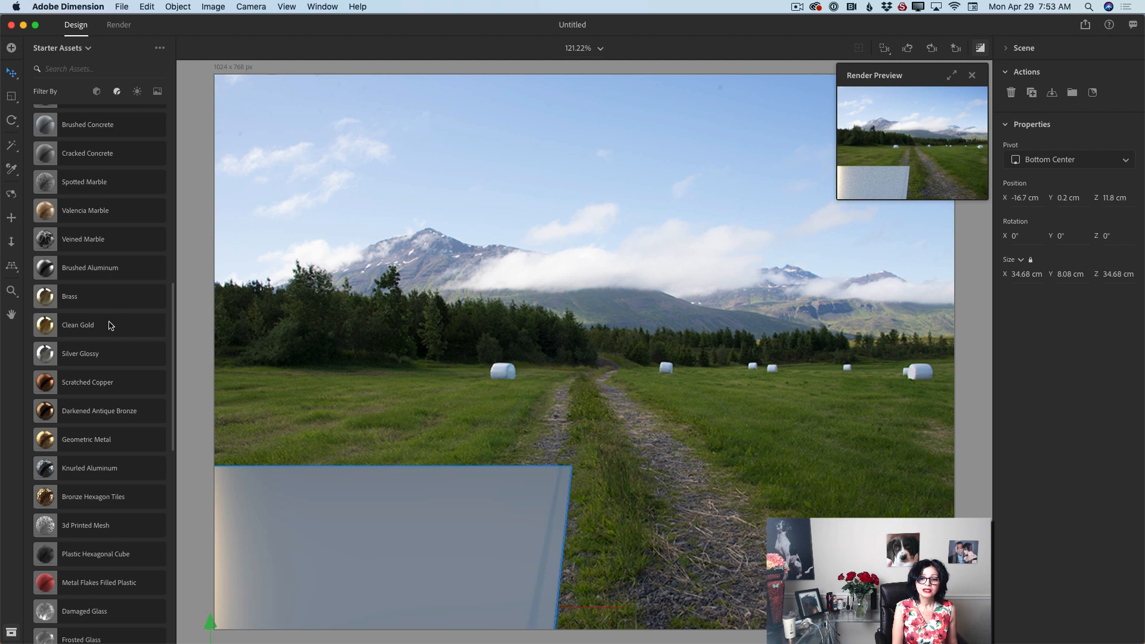
{"action": "scroll", "coordinate": [109, 325], "scroll_direction": "up", "scroll_amount": 10}
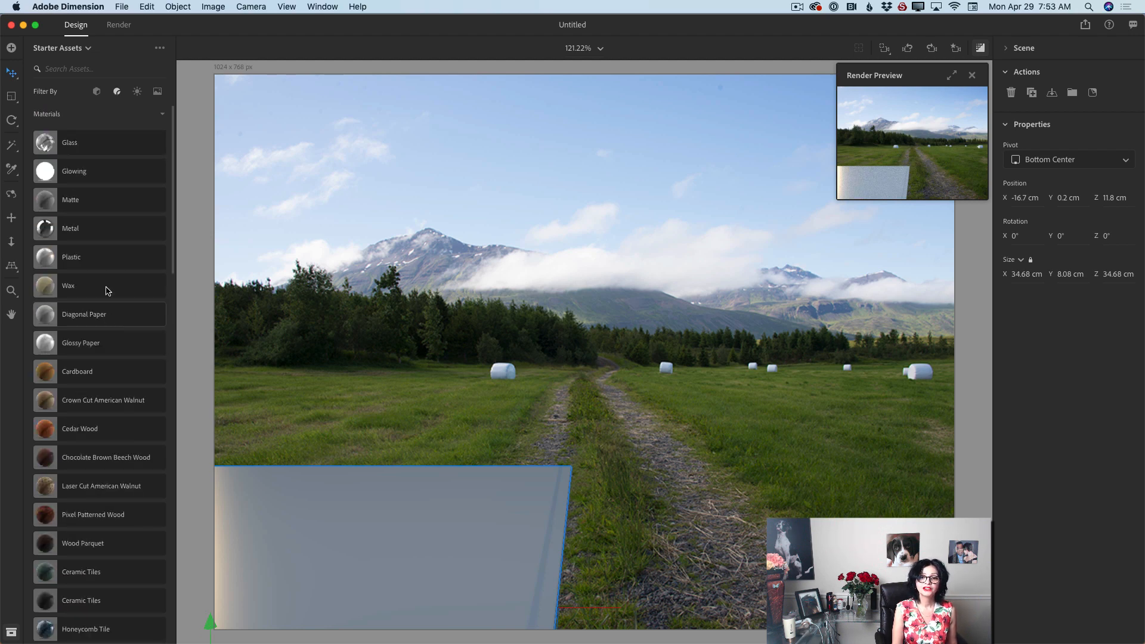
{"action": "left_click", "coordinate": [96, 143]}
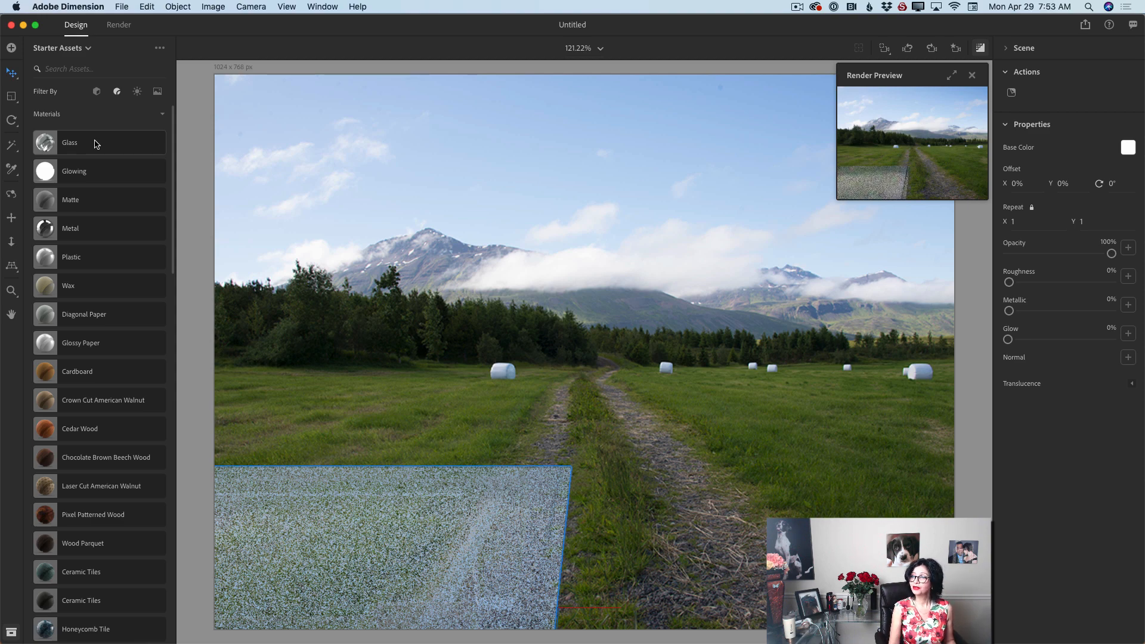
{"action": "left_click", "coordinate": [949, 79]}
{"action": "left_click", "coordinate": [951, 74]}
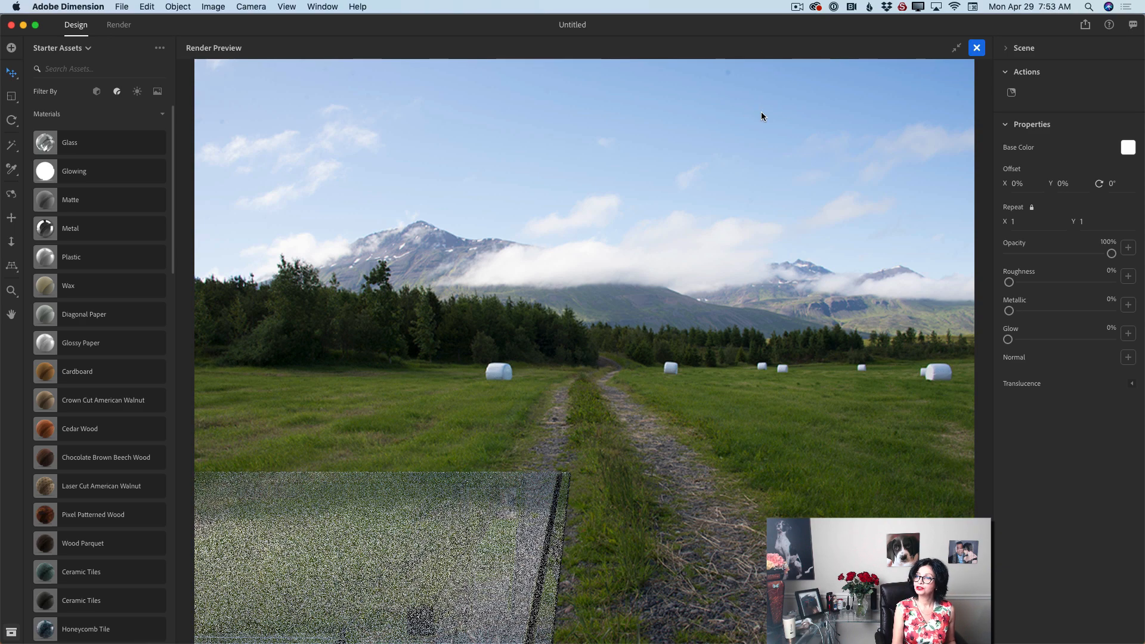
{"action": "left_click", "coordinate": [955, 48]}
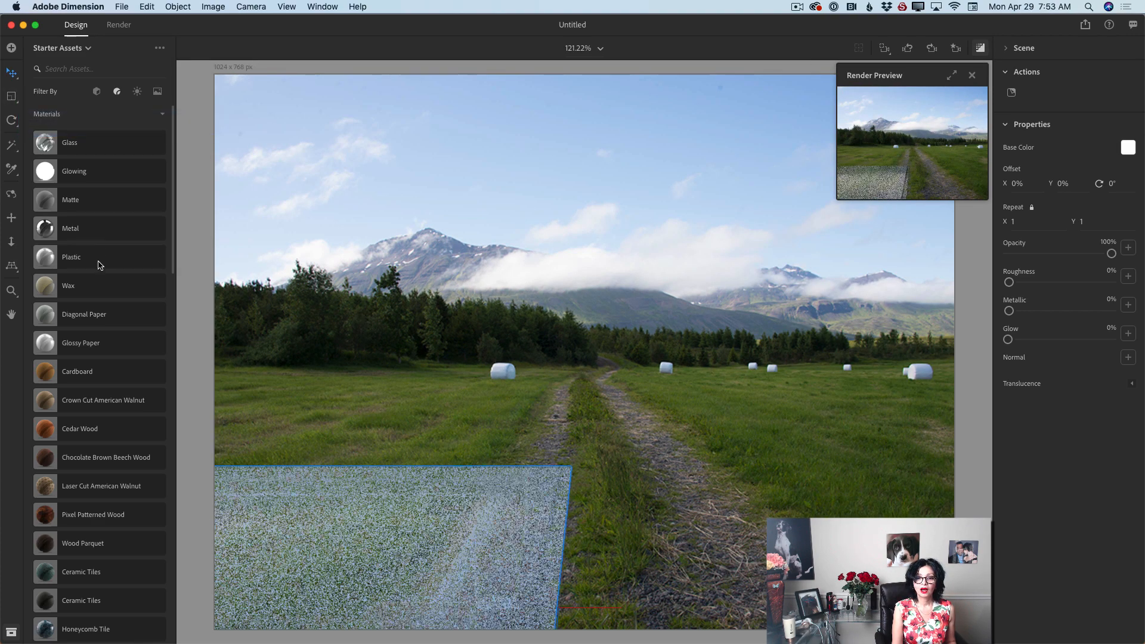
- Add the Takeout Box model, raise it to about Y 9.5 cm and scale it uniformly to about 19.2 cm wide
{"action": "left_click", "coordinate": [96, 91]}
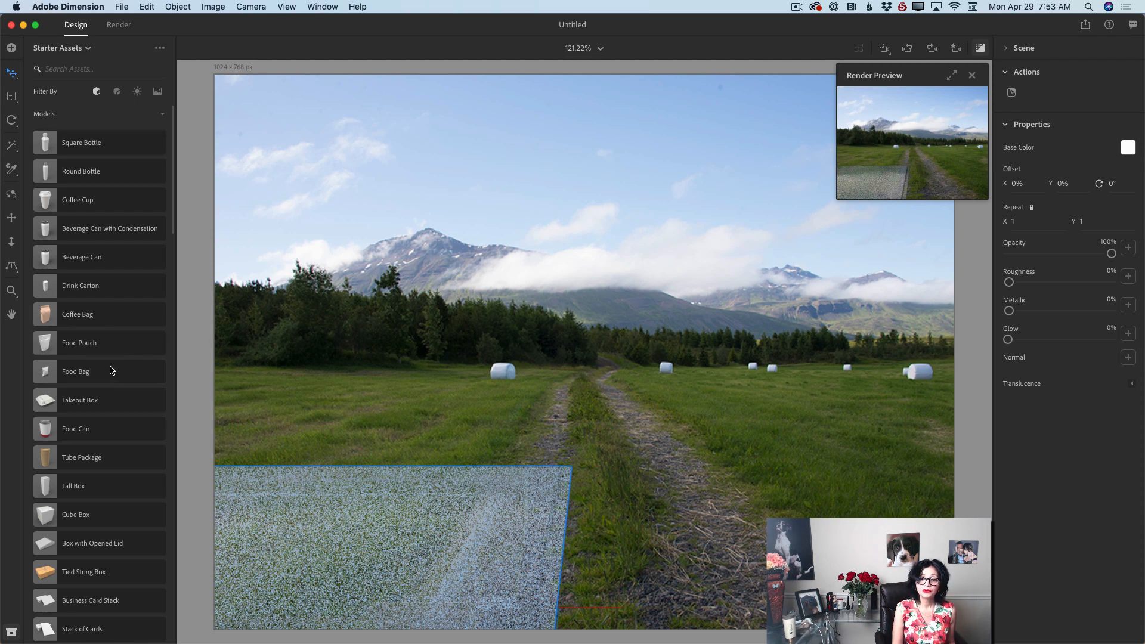
{"action": "left_click", "coordinate": [91, 406]}
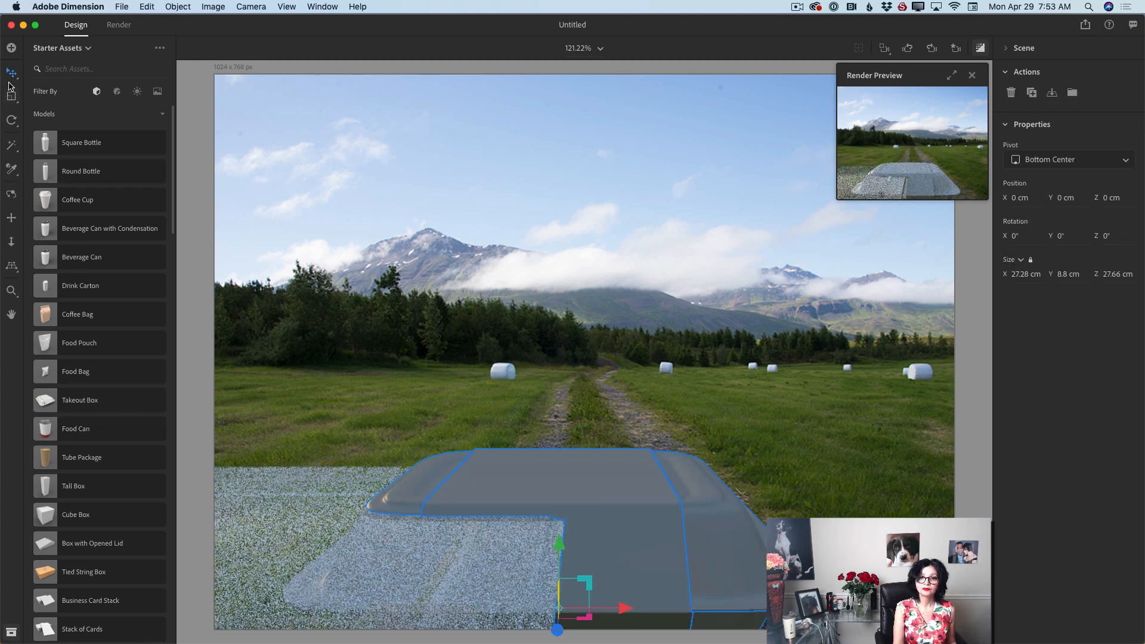
{"action": "left_click_drag", "start_coordinate": [555, 543], "coordinate": [503, 395]}
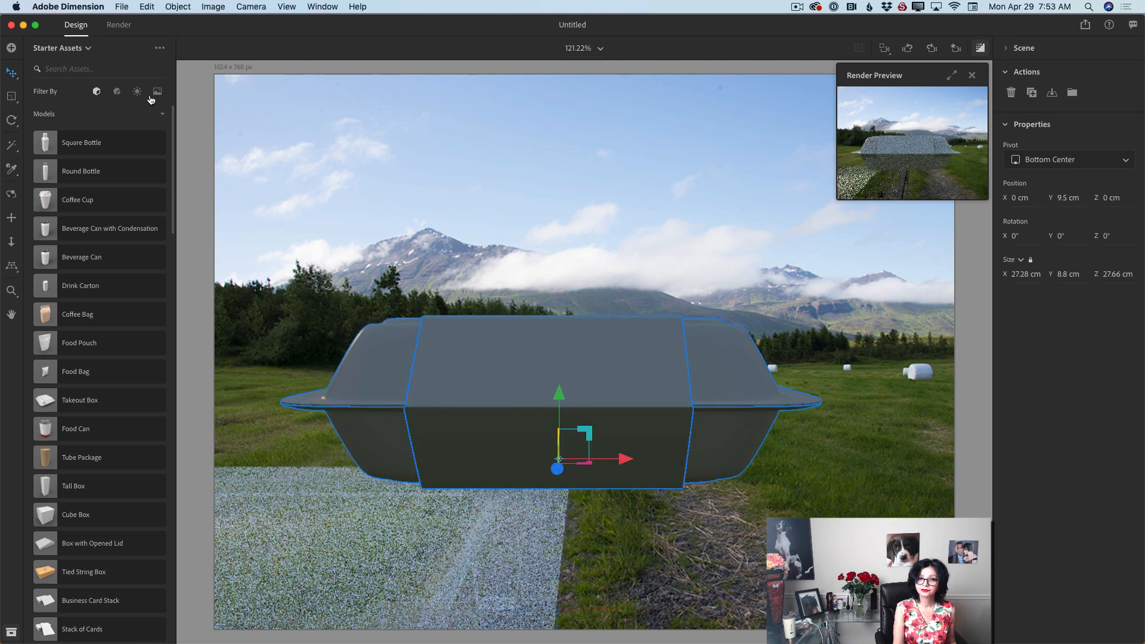
{"action": "left_click", "coordinate": [8, 97]}
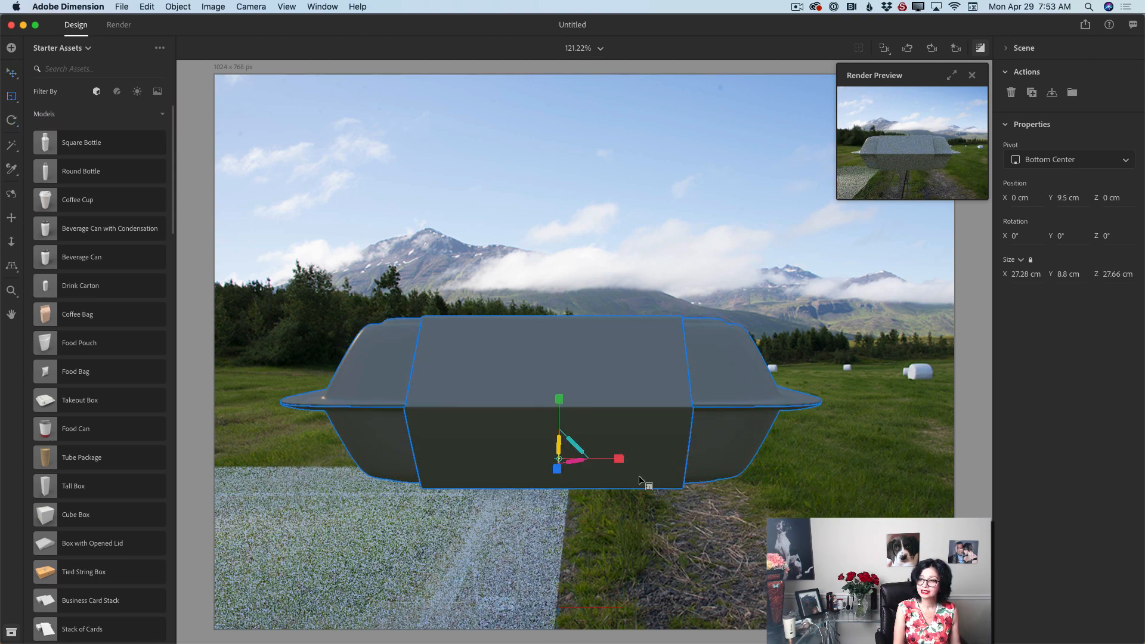
{"action": "left_click_drag", "start_coordinate": [589, 468], "coordinate": [583, 464]}
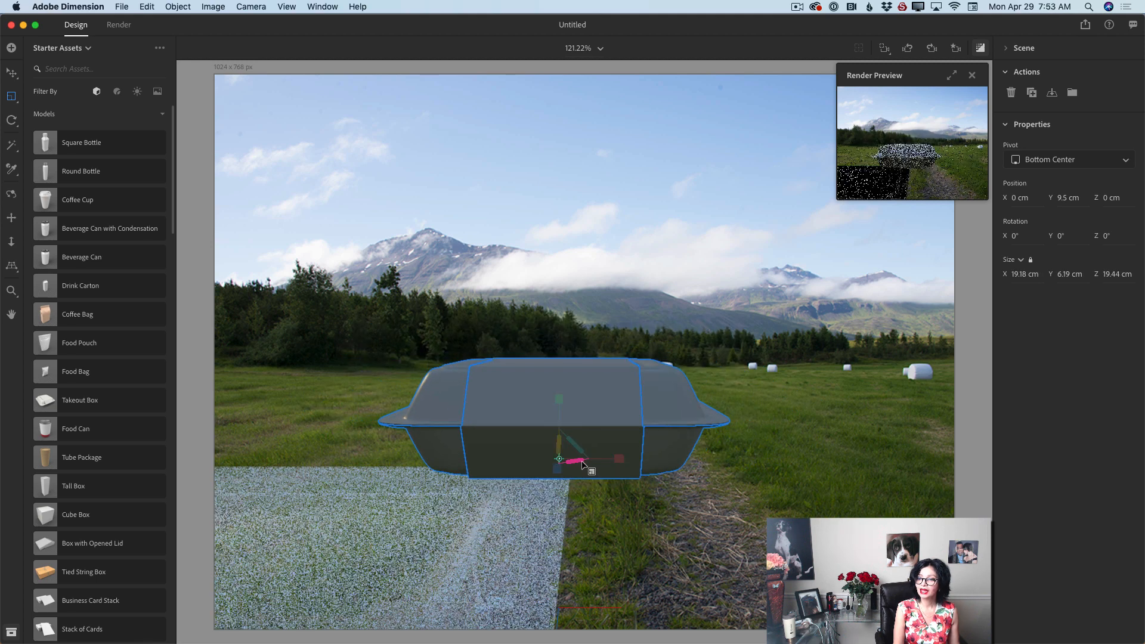
- Place the takeout box on the glass table at about X -10.6, Y 11.3, Z 18.7 cm, about 11.3 cm wide and rotated 29° around Y
{"action": "left_click", "coordinate": [11, 72]}
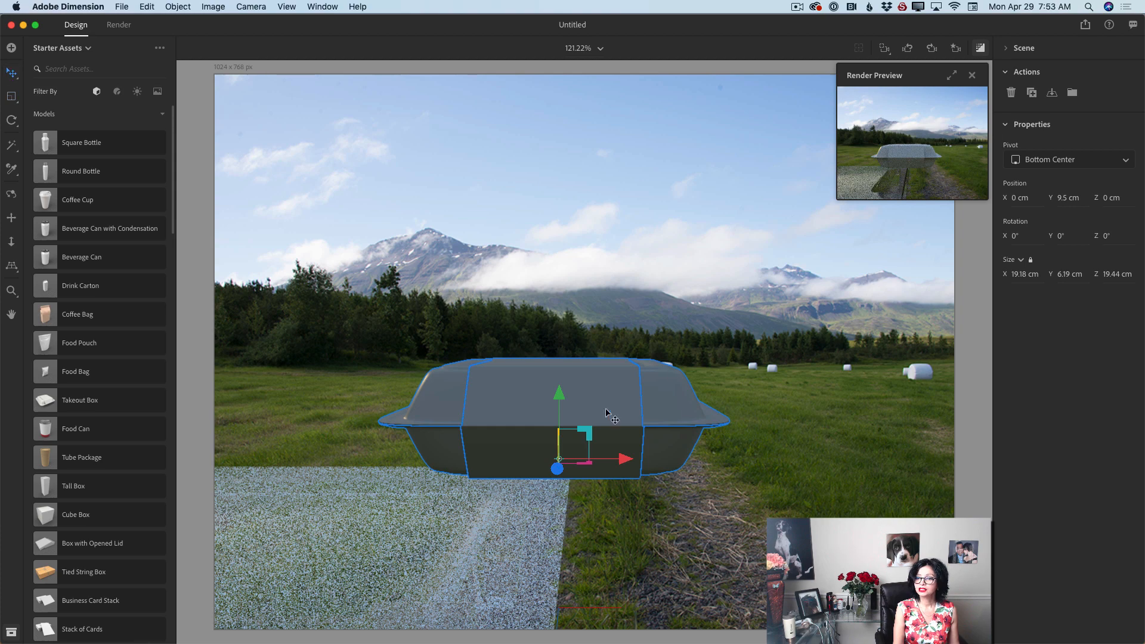
{"action": "left_click_drag", "start_coordinate": [559, 394], "coordinate": [478, 483]}
{"action": "left_click_drag", "start_coordinate": [609, 472], "coordinate": [334, 497]}
{"action": "key", "text": "s"}
{"action": "left_click", "coordinate": [12, 72]}
{"action": "key", "text": "r"}
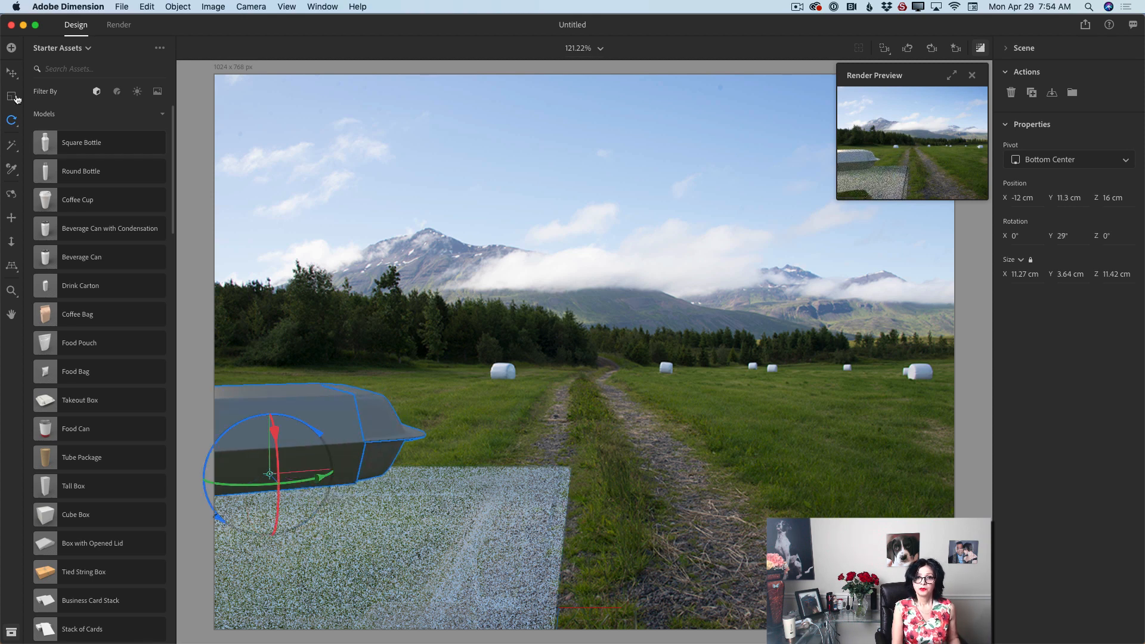
{"action": "key", "text": "v"}
{"action": "left_click_drag", "start_coordinate": [279, 481], "coordinate": [261, 495]}
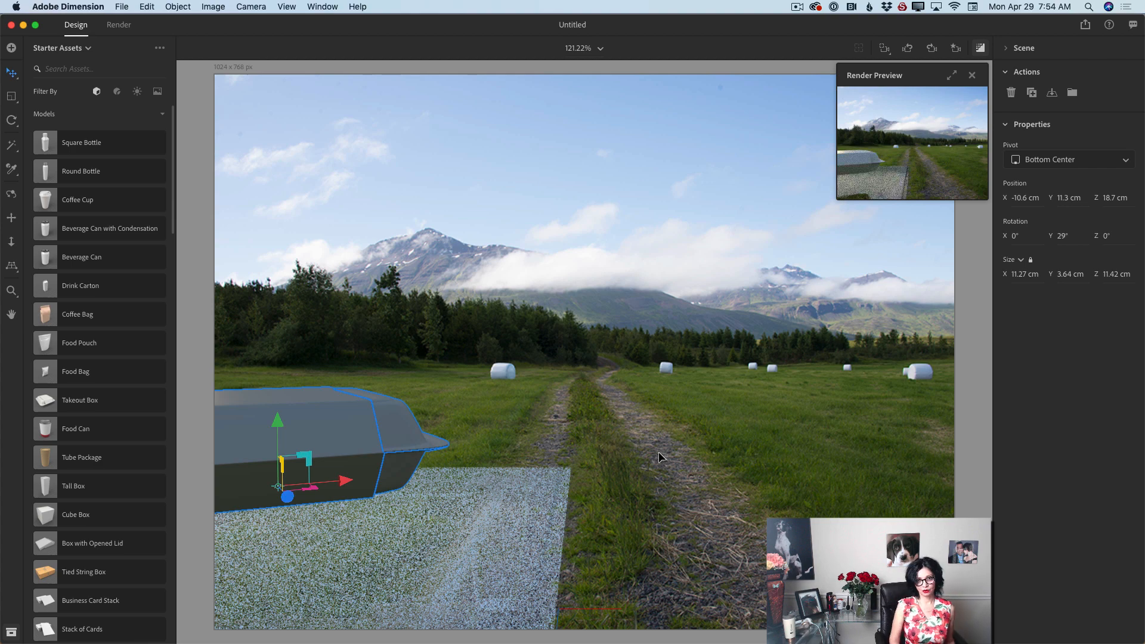
- Apply the Plastic material to the Bottom Lid inside the Takeout Box group
{"action": "scroll", "coordinate": [658, 453], "scroll_direction": "up", "scroll_amount": 2}
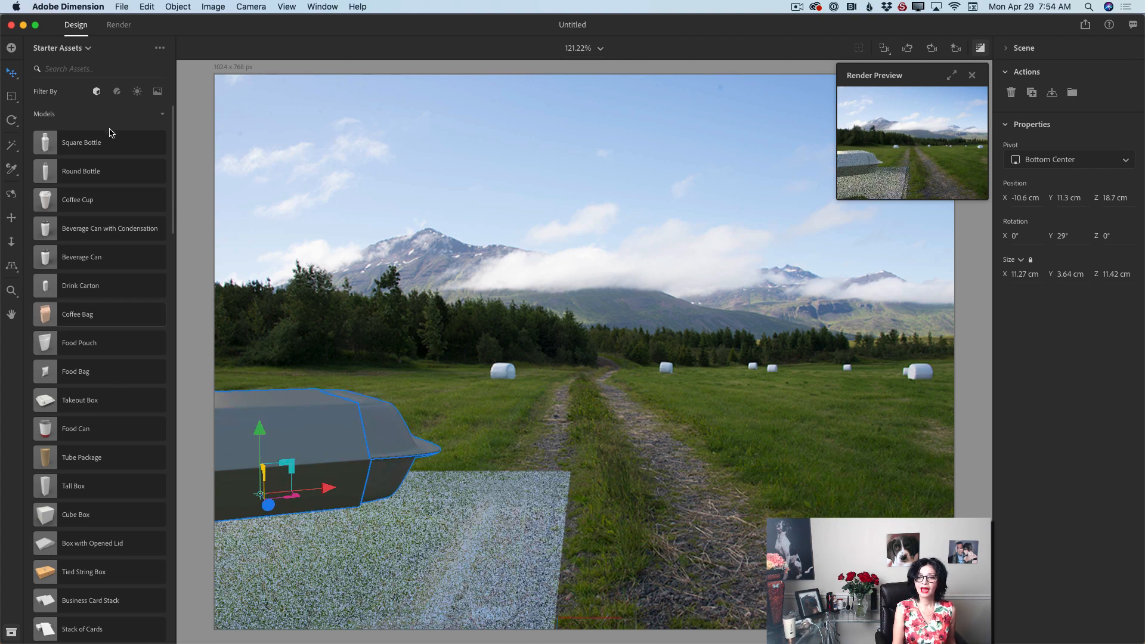
{"action": "left_click", "coordinate": [118, 92]}
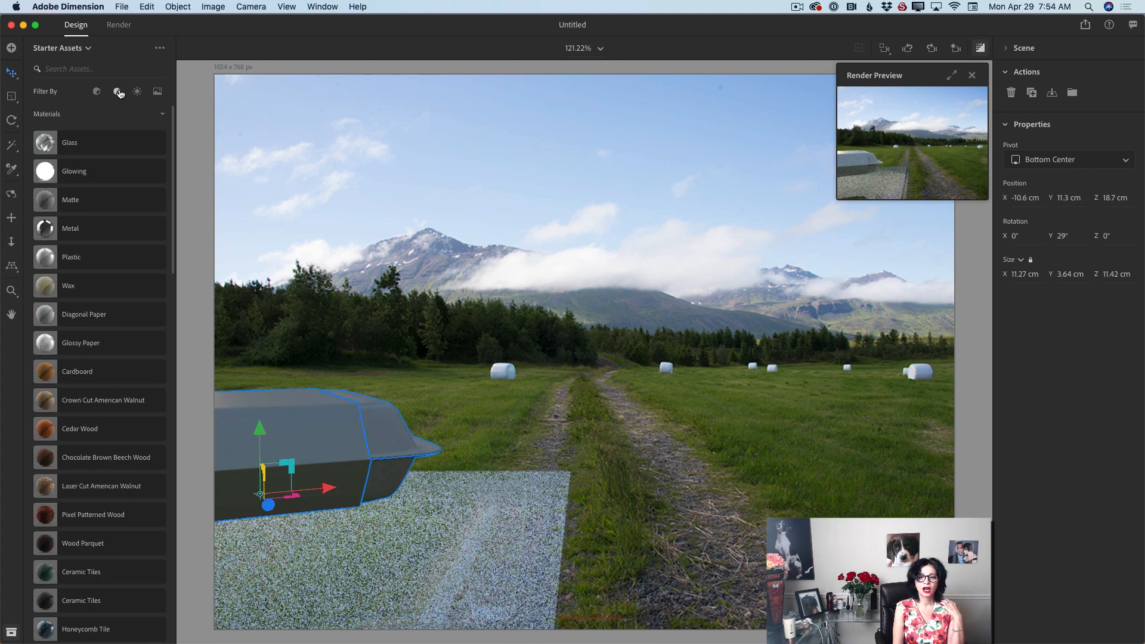
{"action": "left_click", "coordinate": [1006, 49]}
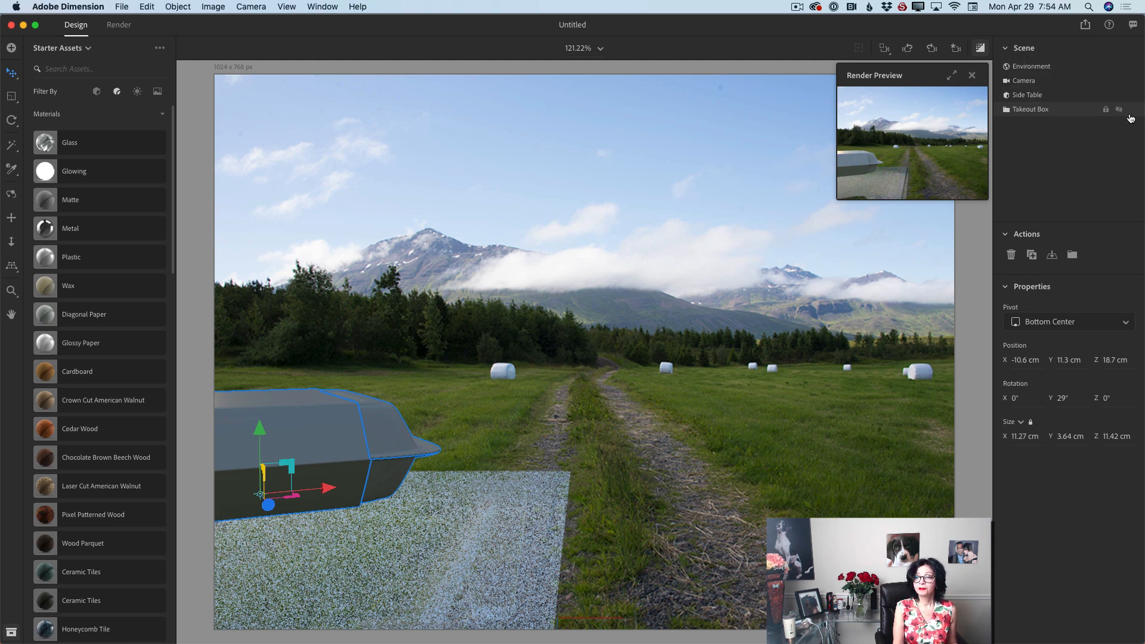
{"action": "left_click", "coordinate": [1008, 109]}
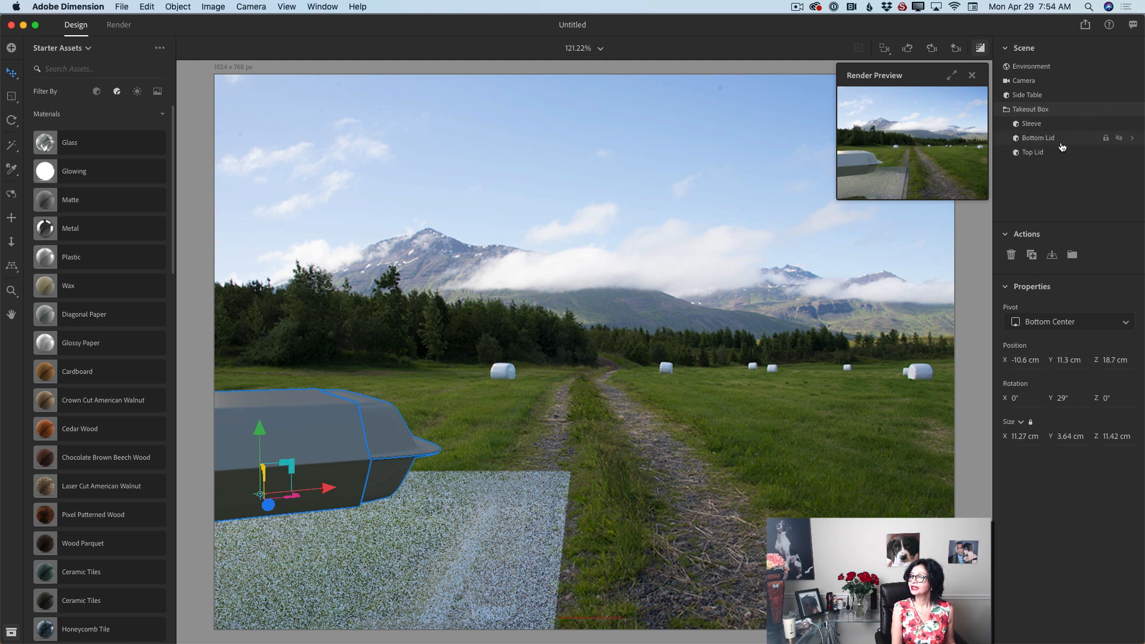
{"action": "left_click", "coordinate": [1038, 139]}
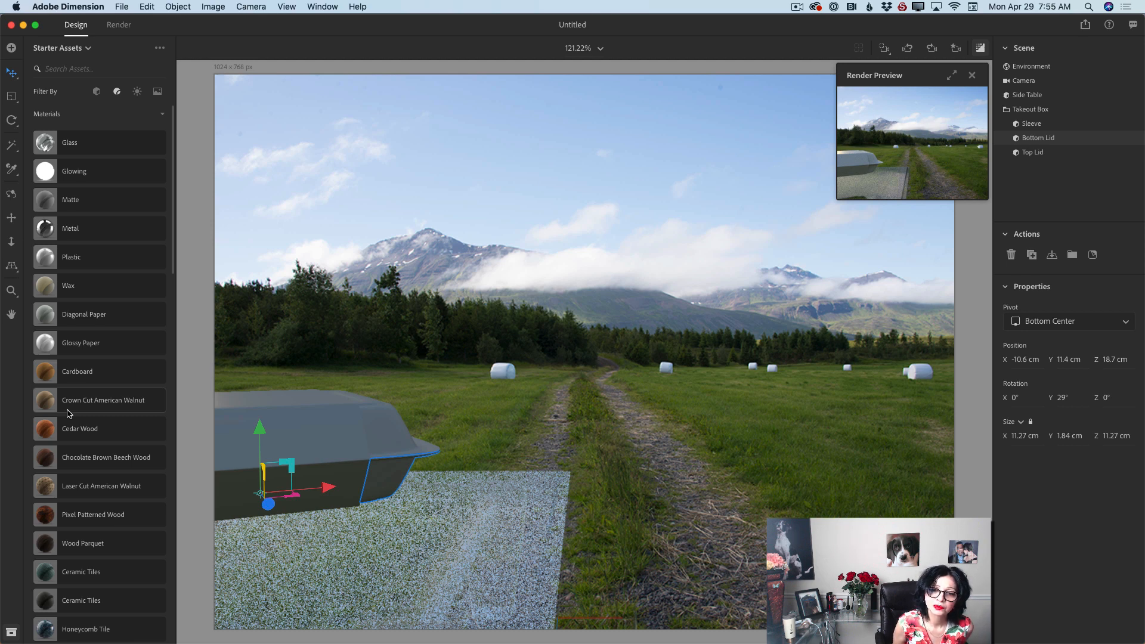
{"action": "scroll", "coordinate": [68, 413], "scroll_direction": "down", "scroll_amount": 1}
{"action": "left_click", "coordinate": [86, 247]}
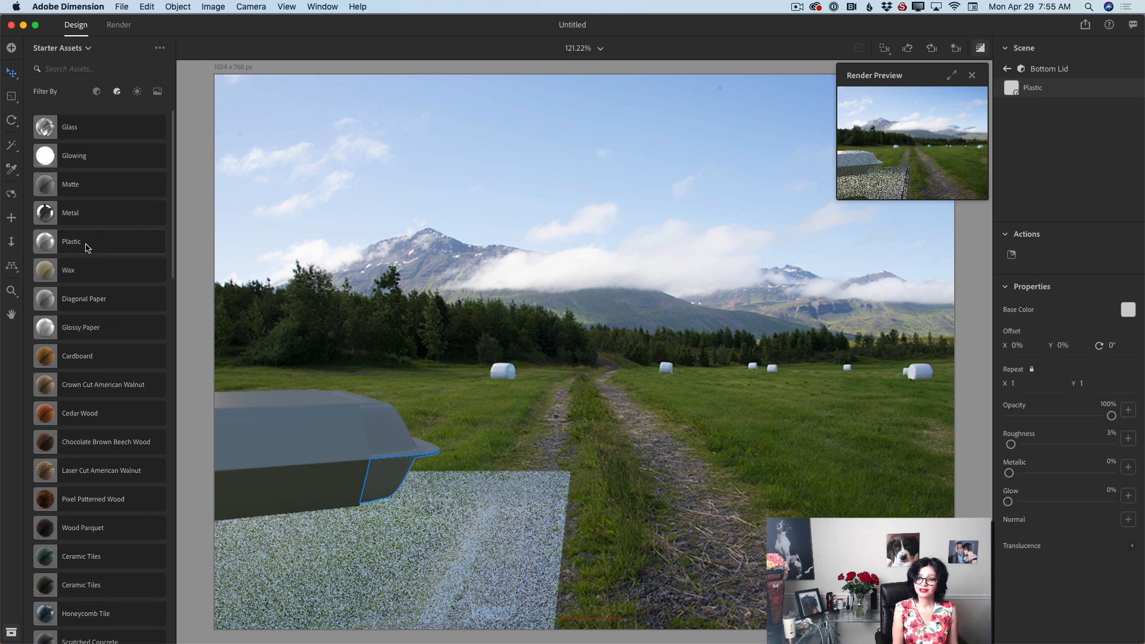
- Set the base color of the bottom lid's plastic to pure red, RGB 255, 0, 0
{"action": "left_click", "coordinate": [1127, 310]}
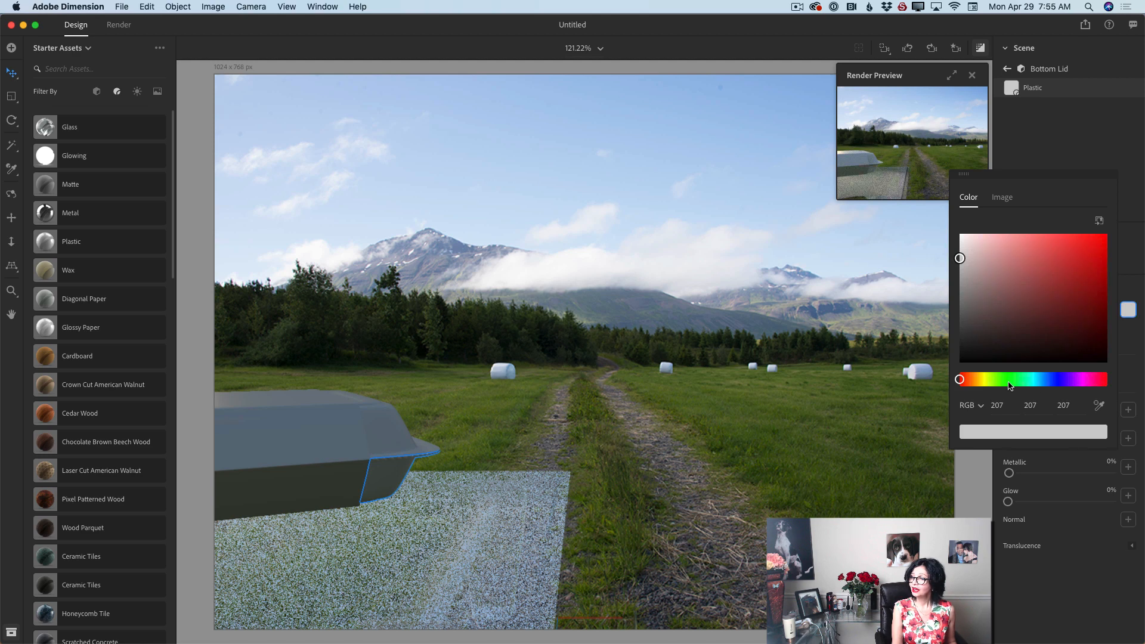
{"action": "left_click_drag", "start_coordinate": [1106, 278], "coordinate": [1105, 235]}
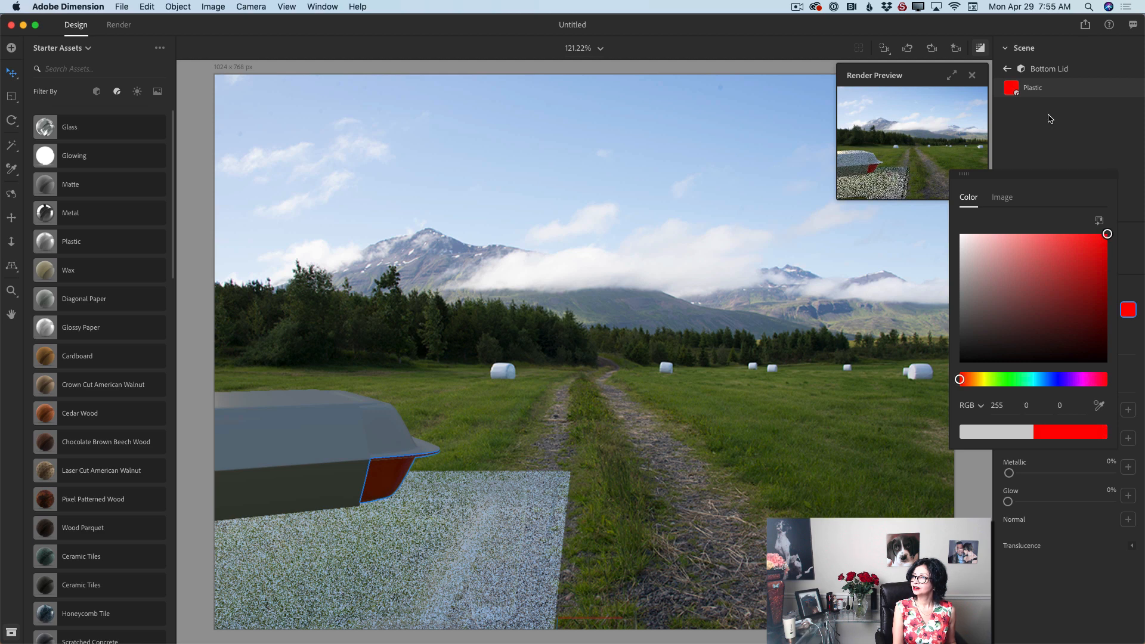
{"action": "left_click", "coordinate": [1086, 162]}
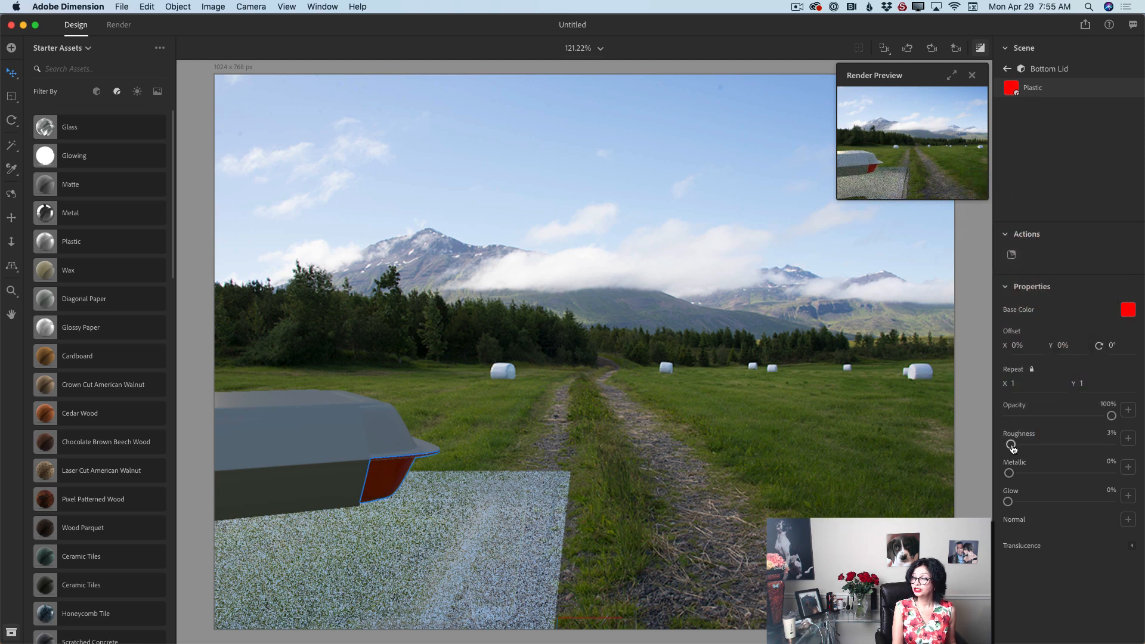
- Set the red plastic's roughness to 41% and metallic to 0%, then return to the scene's object list
{"action": "left_click_drag", "start_coordinate": [1011, 447], "coordinate": [1051, 444]}
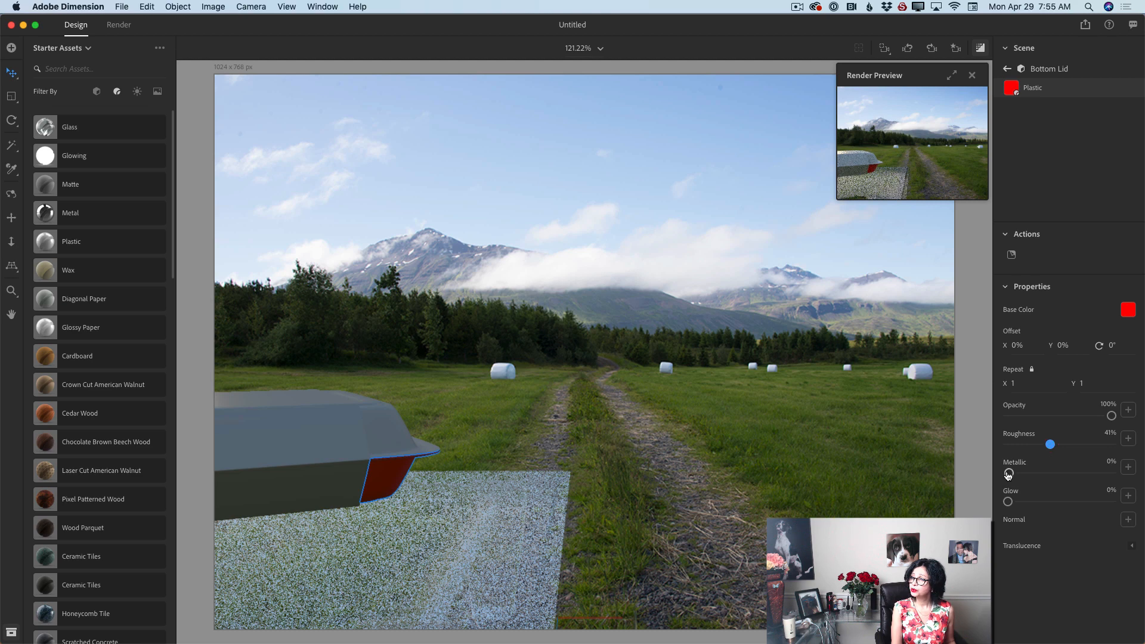
{"action": "mouse_move", "coordinate": [1009, 474]}
{"action": "left_mouse_down"}
{"action": "mouse_move", "coordinate": [1085, 474]}
{"action": "mouse_move", "coordinate": [1002, 477]}
{"action": "left_mouse_up"}
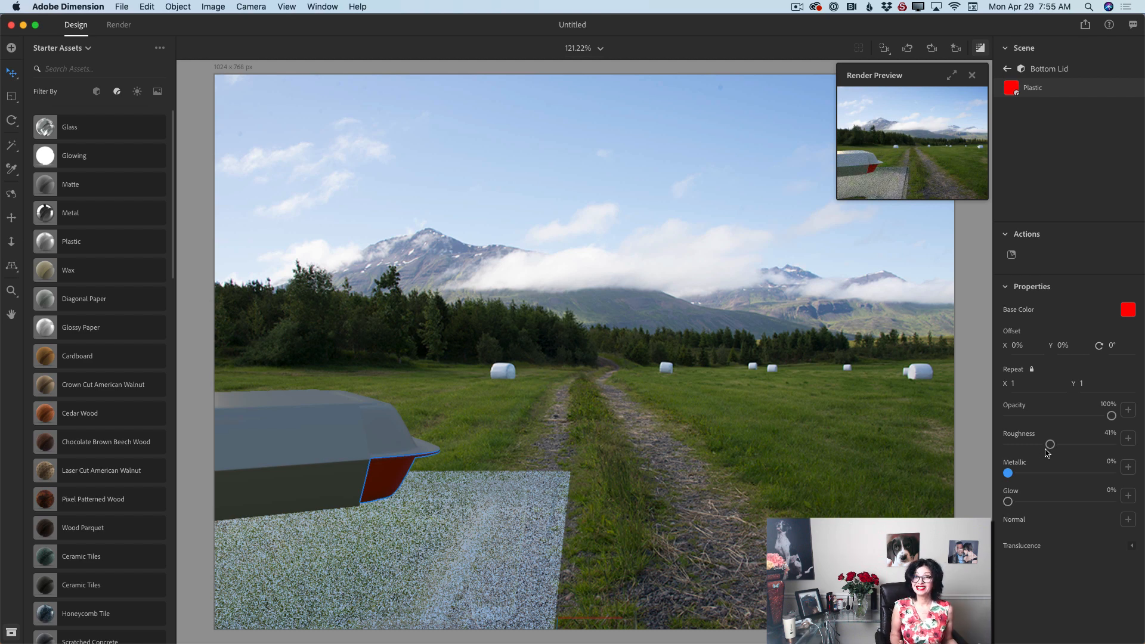
{"action": "left_click", "coordinate": [1007, 69]}
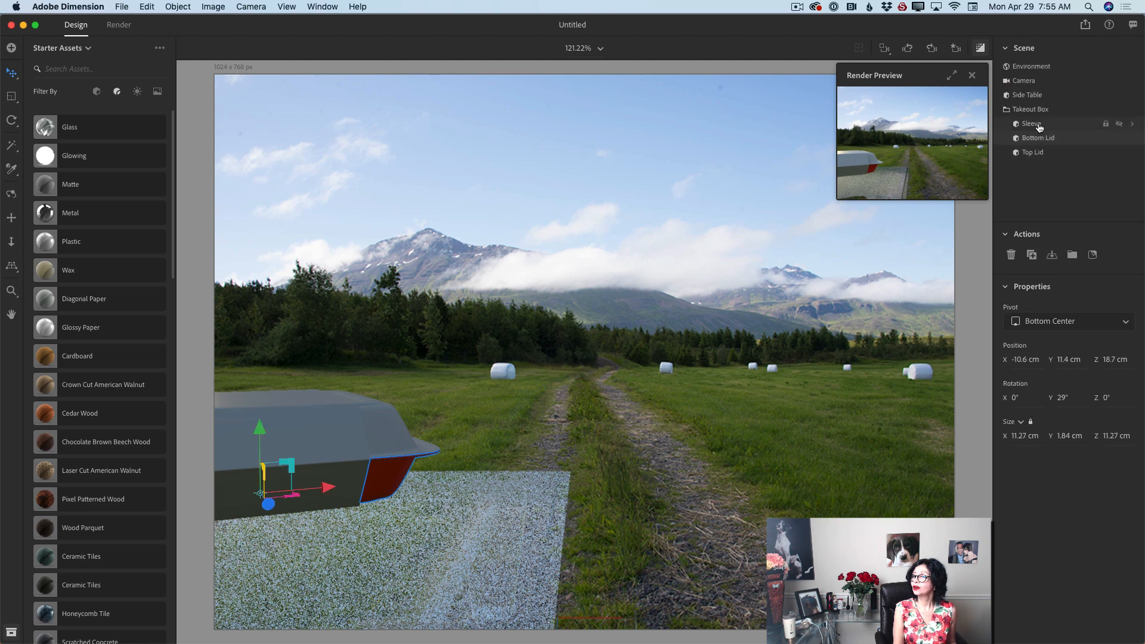
- Apply the Plastic material to the Top Lid, set its base color to pure red, RGB 255, 0, 0, and return to the object list
{"action": "left_click", "coordinate": [1028, 153]}
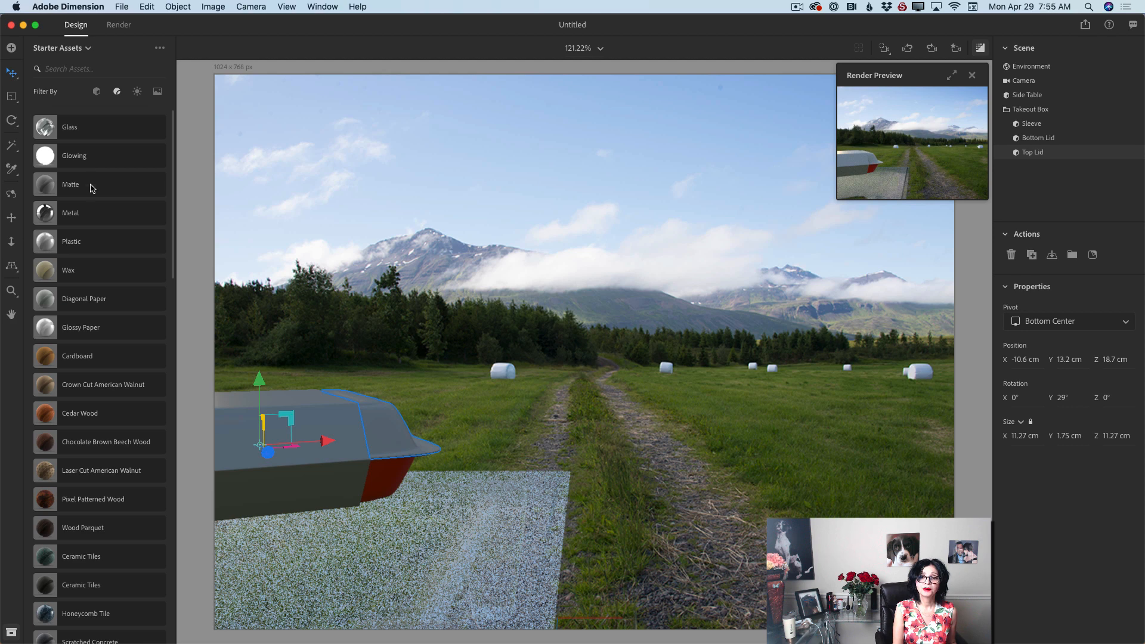
{"action": "left_click", "coordinate": [94, 247]}
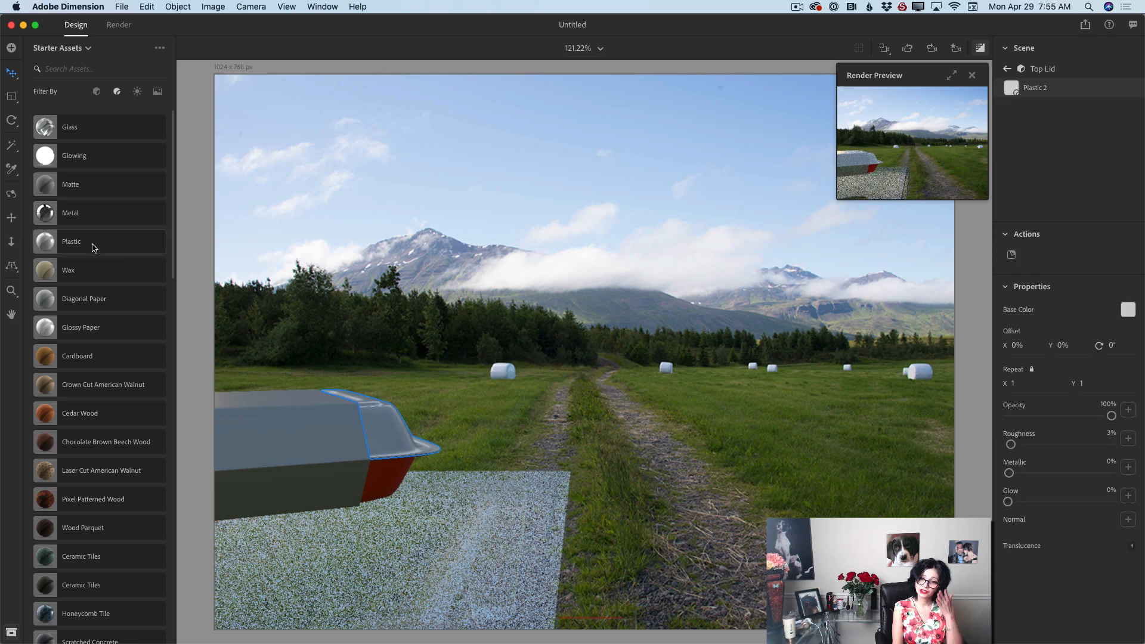
{"action": "left_click", "coordinate": [1127, 310]}
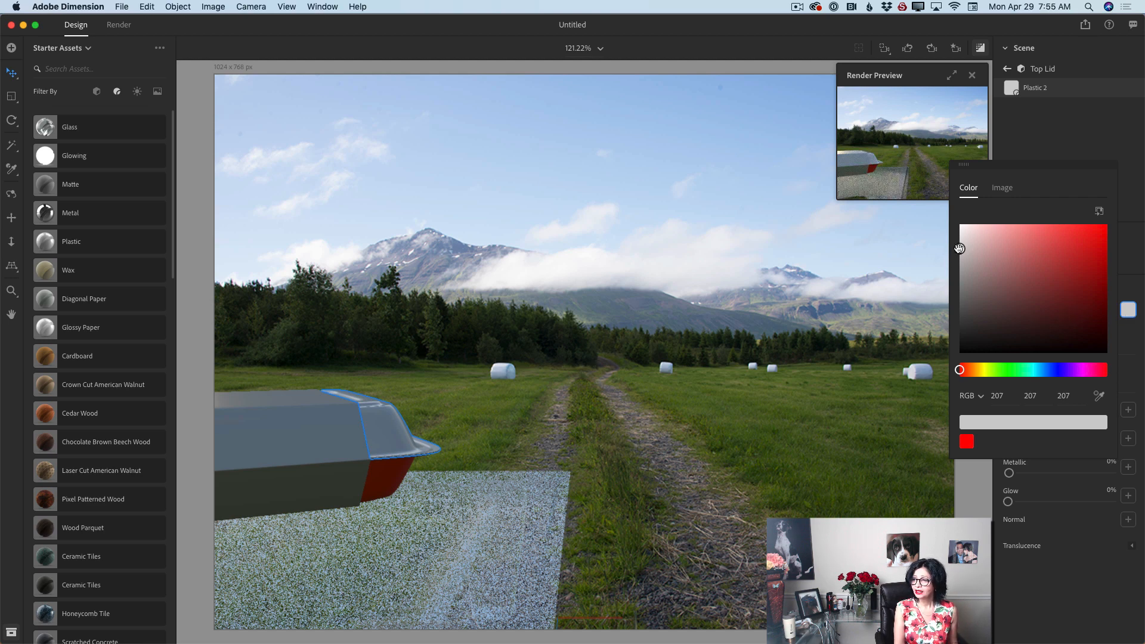
{"action": "left_click_drag", "start_coordinate": [959, 249], "coordinate": [1108, 229]}
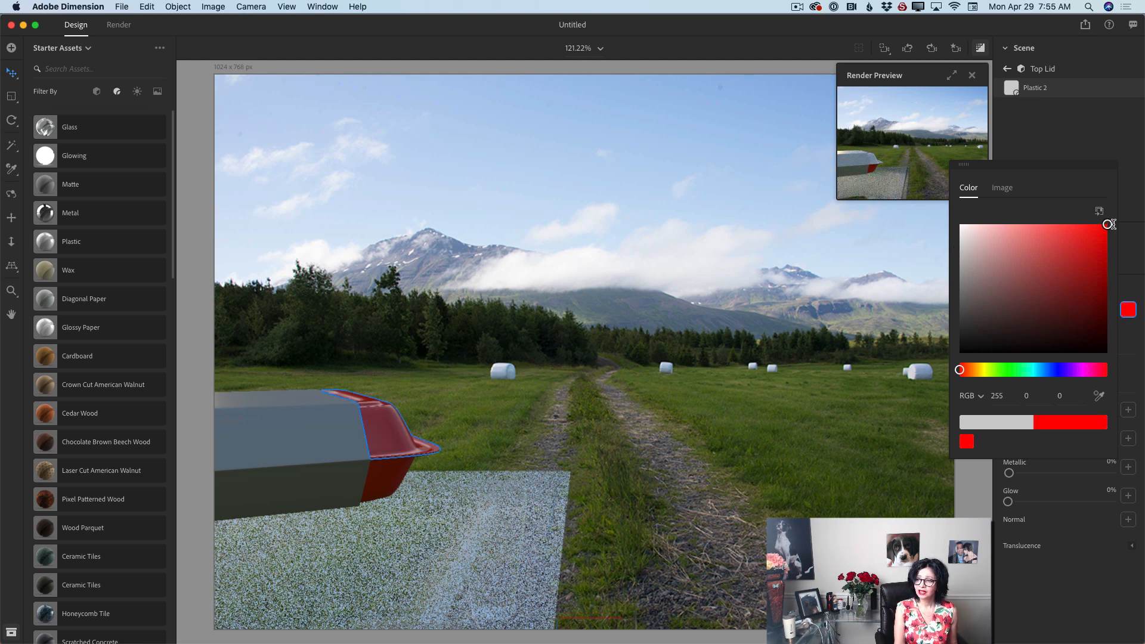
{"action": "left_click", "coordinate": [1073, 561]}
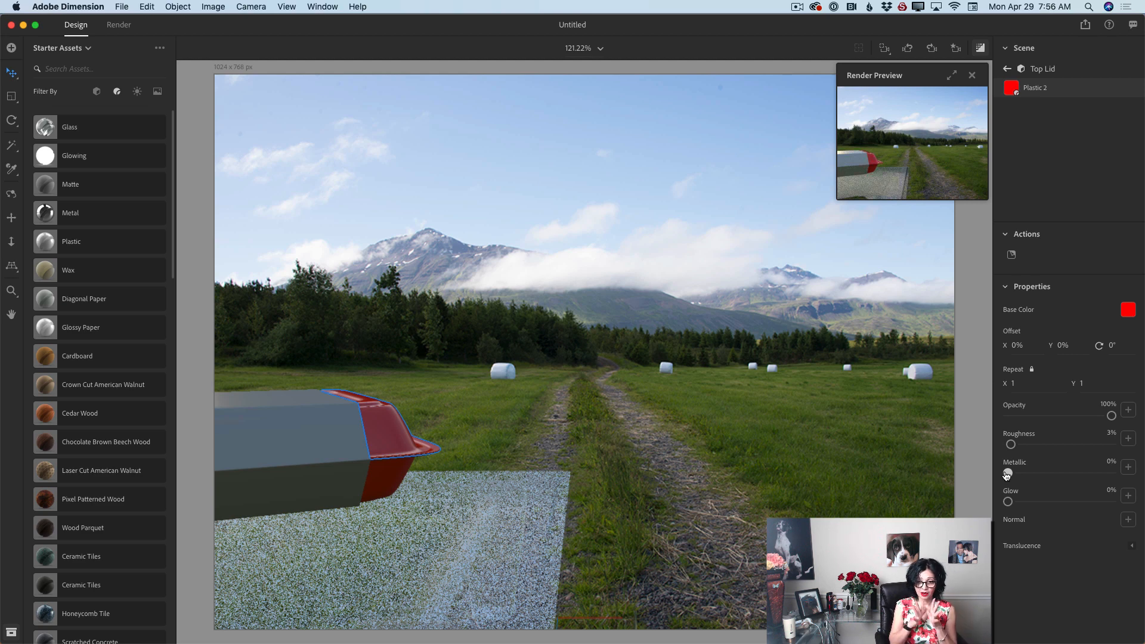
{"action": "left_click", "coordinate": [1006, 69]}
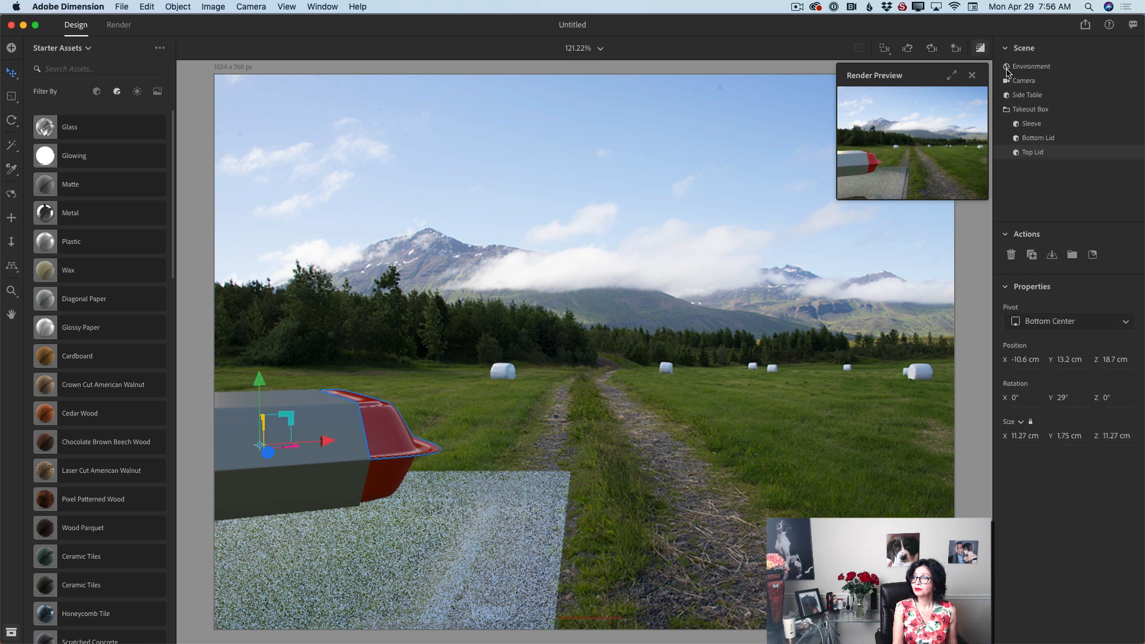
- Apply the Smooth Silk material to the takeout box's Sleeve and check it in the enlarged render preview
{"action": "left_click", "coordinate": [1026, 124]}
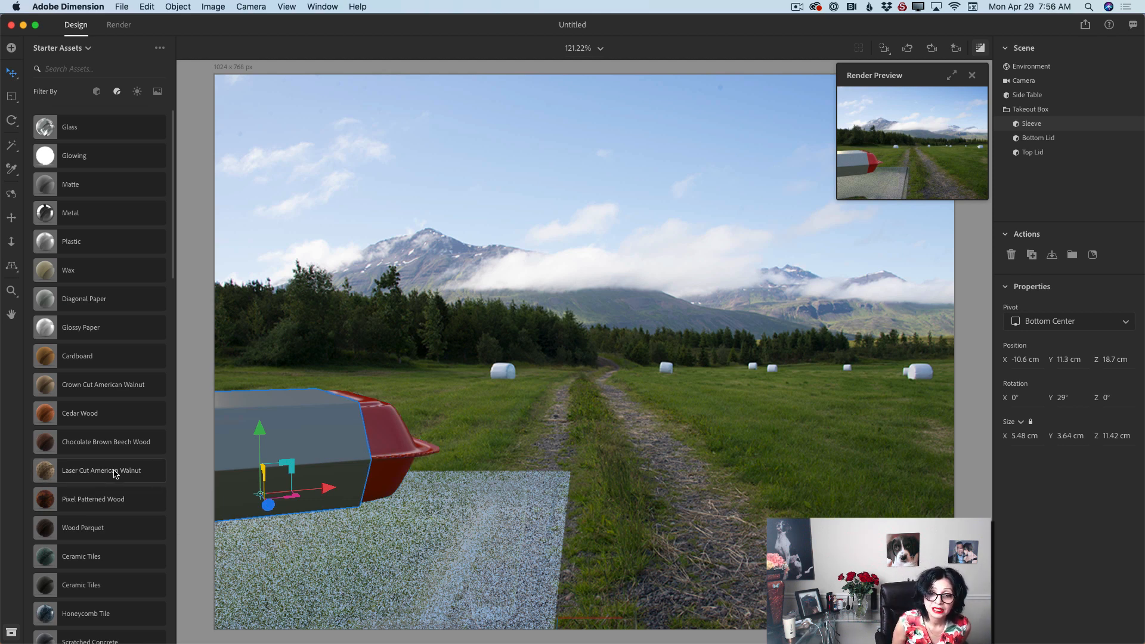
{"action": "scroll", "coordinate": [115, 473], "scroll_direction": "down", "scroll_amount": 3}
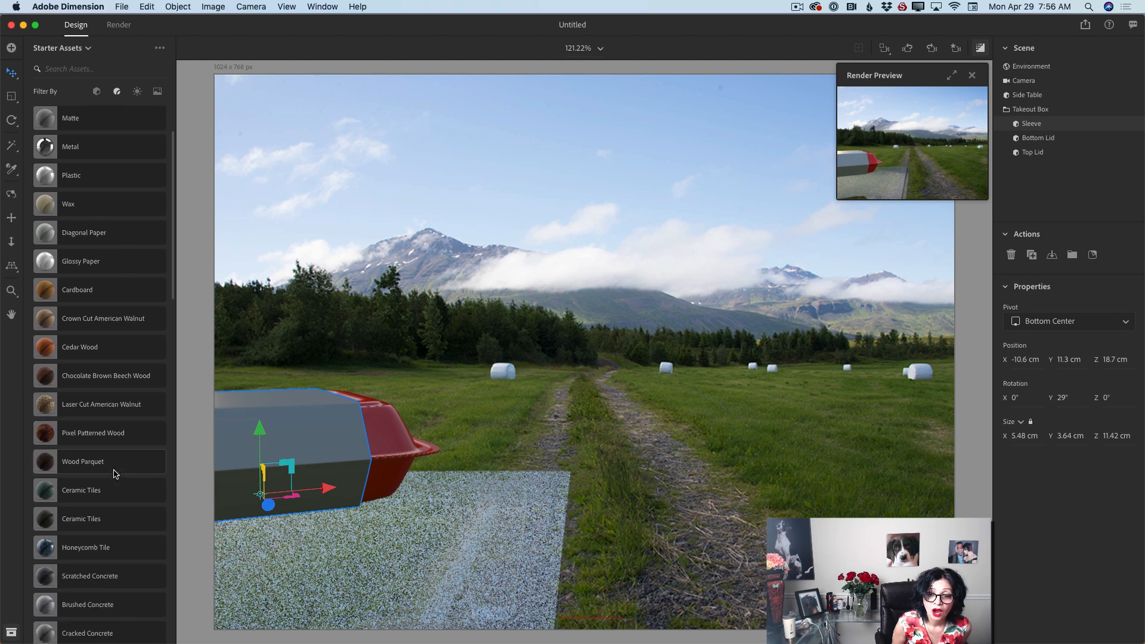
{"action": "scroll", "coordinate": [115, 474], "scroll_direction": "down", "scroll_amount": 12}
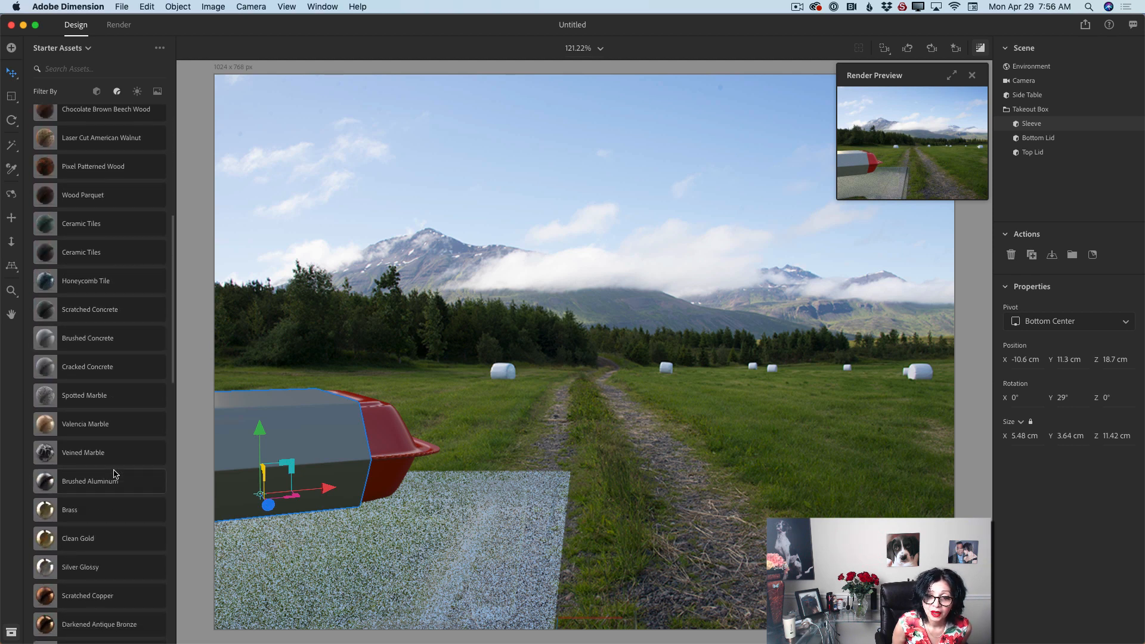
{"action": "scroll", "coordinate": [115, 473], "scroll_direction": "down", "scroll_amount": 15}
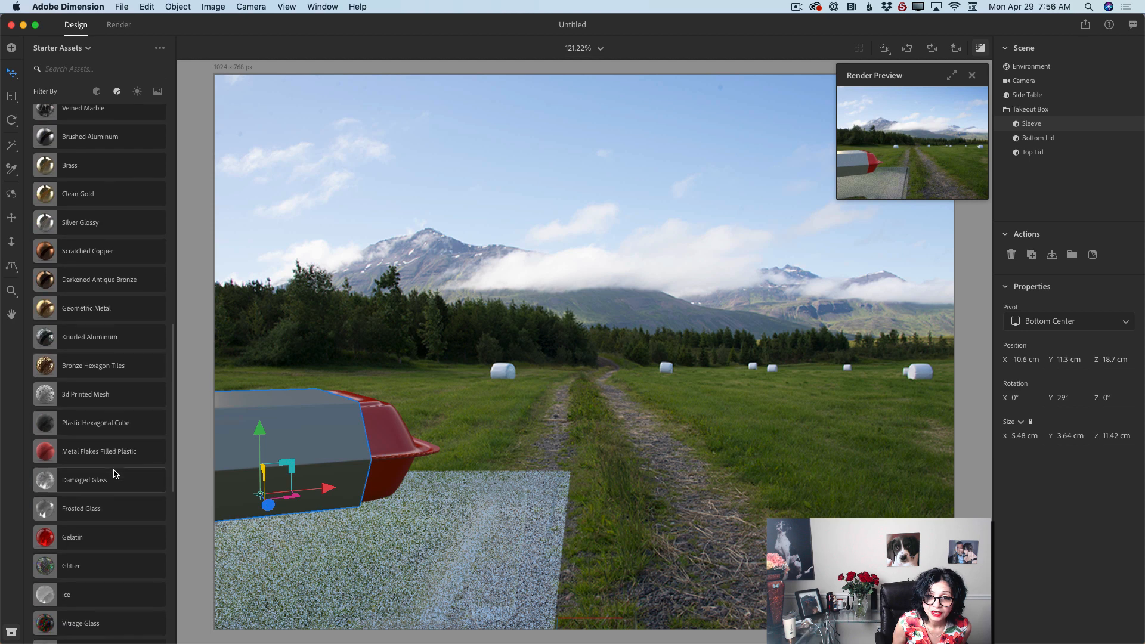
{"action": "scroll", "coordinate": [115, 474], "scroll_direction": "down", "scroll_amount": 10}
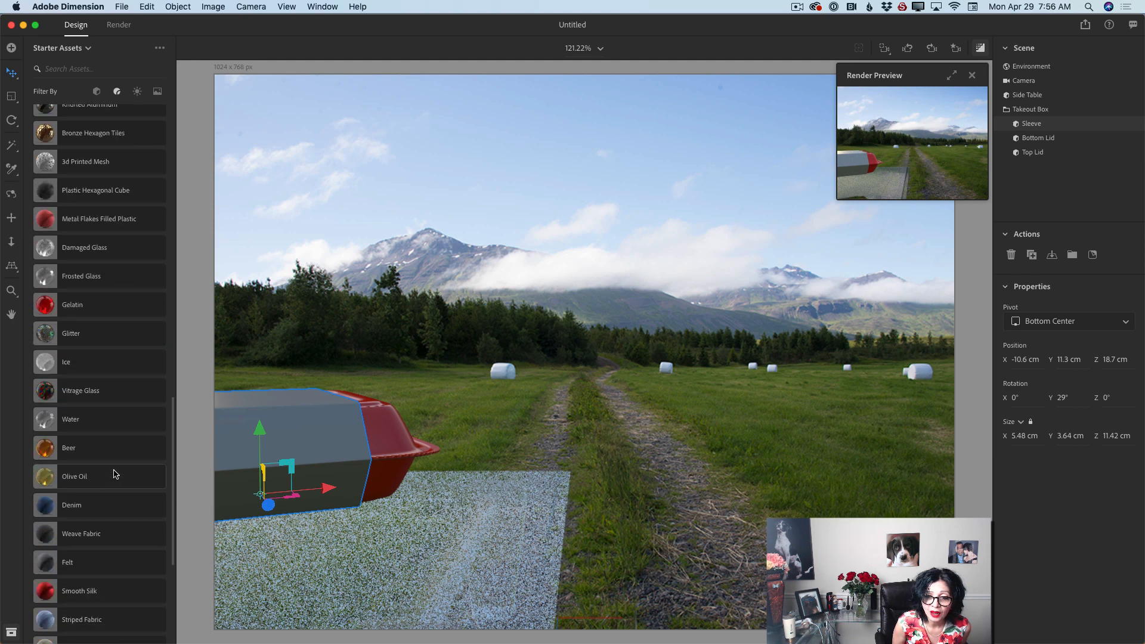
{"action": "left_click", "coordinate": [101, 595]}
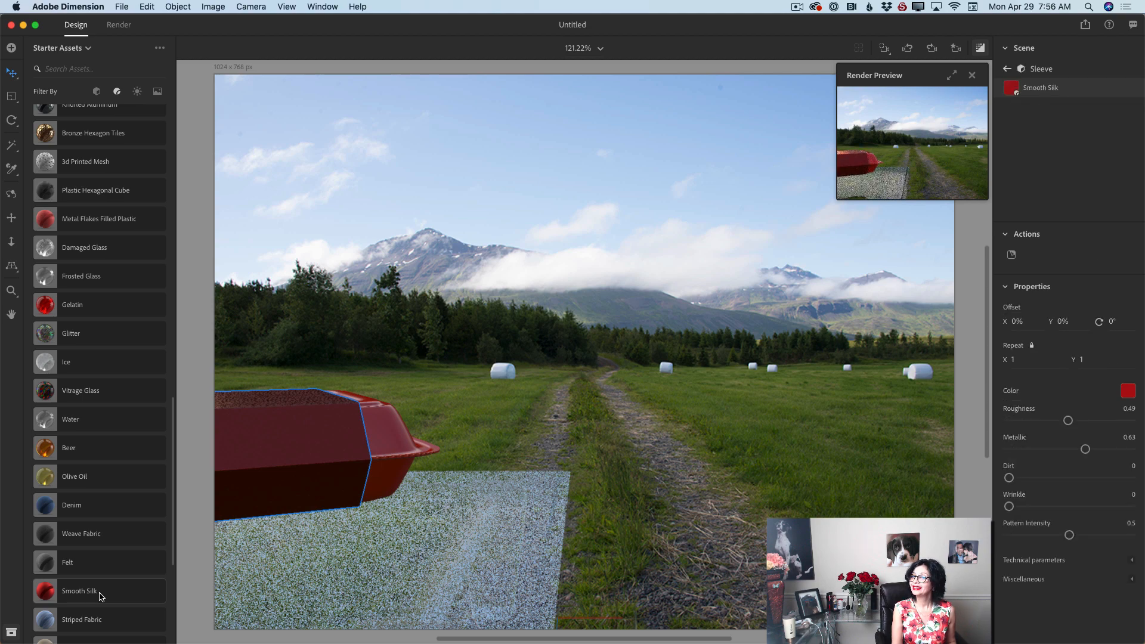
{"action": "left_click", "coordinate": [952, 76]}
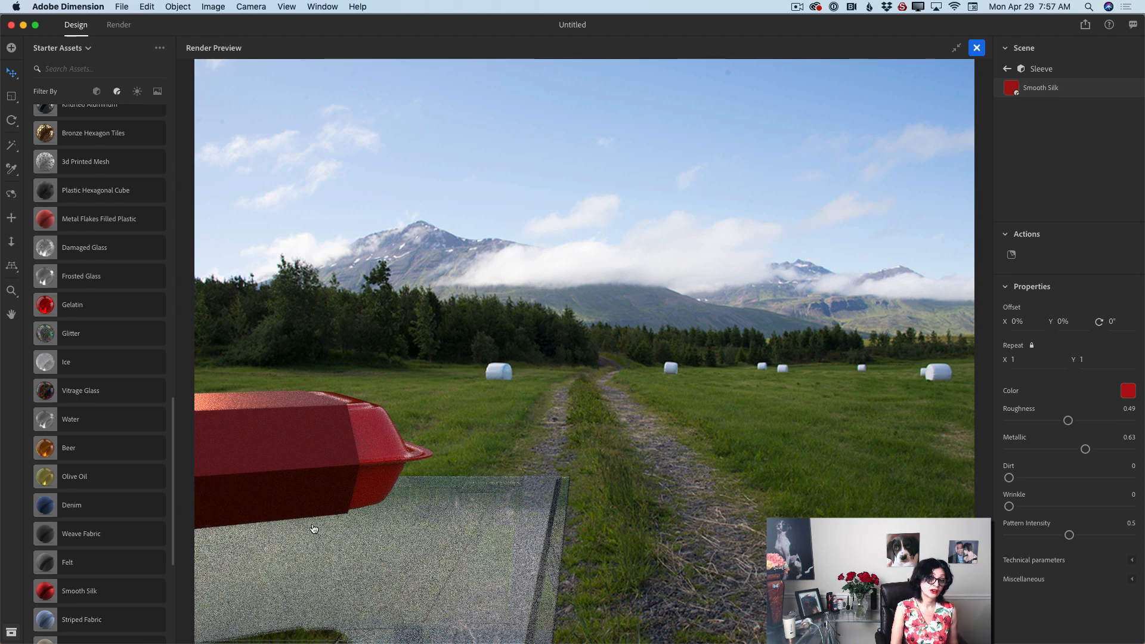
{"action": "left_click", "coordinate": [955, 49]}
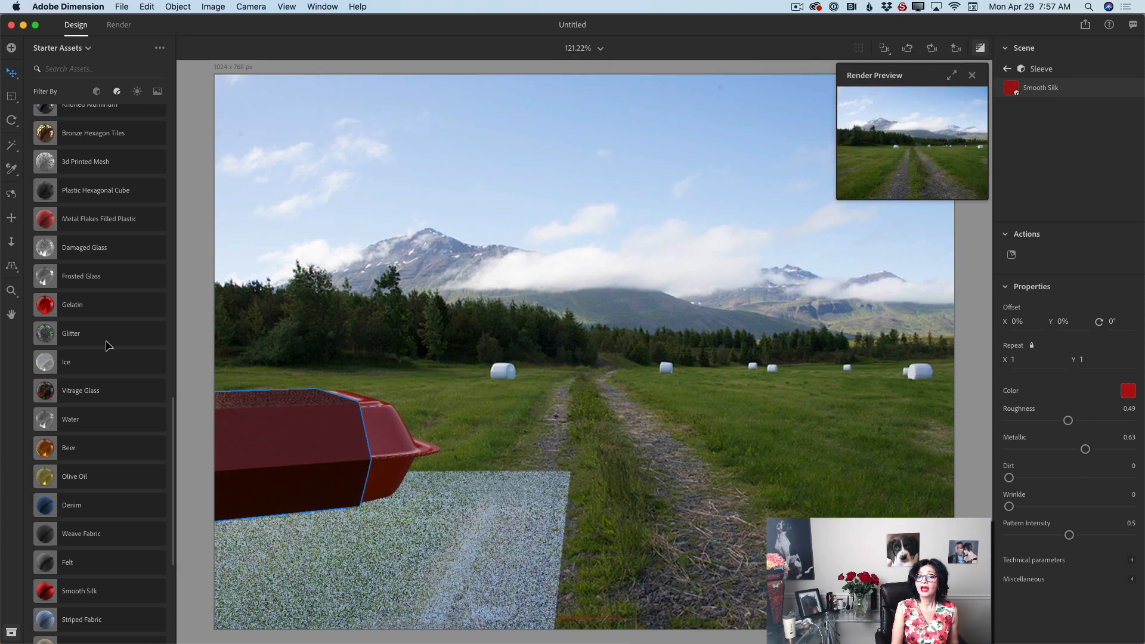
- Add the Beverage Can model and place it on the glass table at about X -3.1, Y 11.2, Z 22.4 cm
{"action": "left_click", "coordinate": [96, 92]}
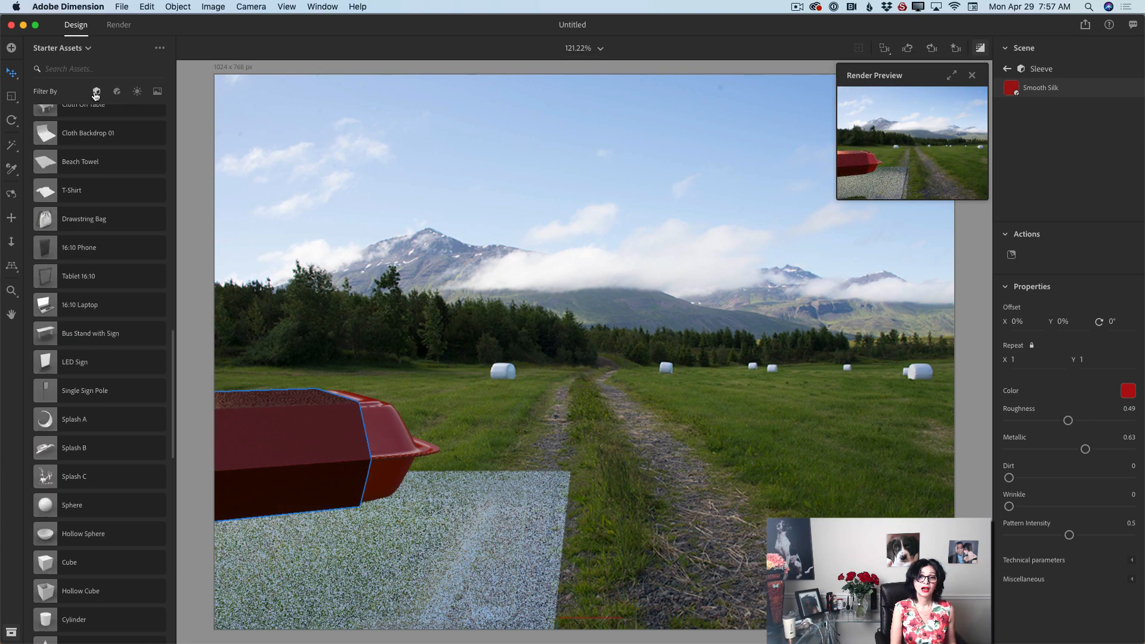
{"action": "scroll", "coordinate": [110, 352], "scroll_direction": "up", "scroll_amount": 10}
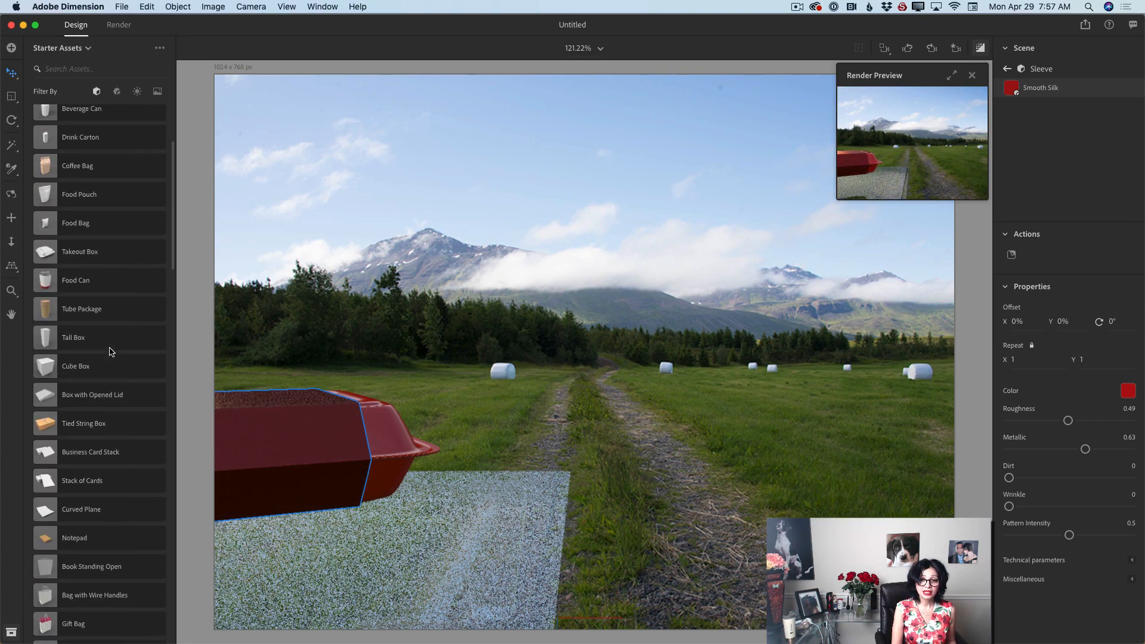
{"action": "scroll", "coordinate": [110, 352], "scroll_direction": "up", "scroll_amount": 5}
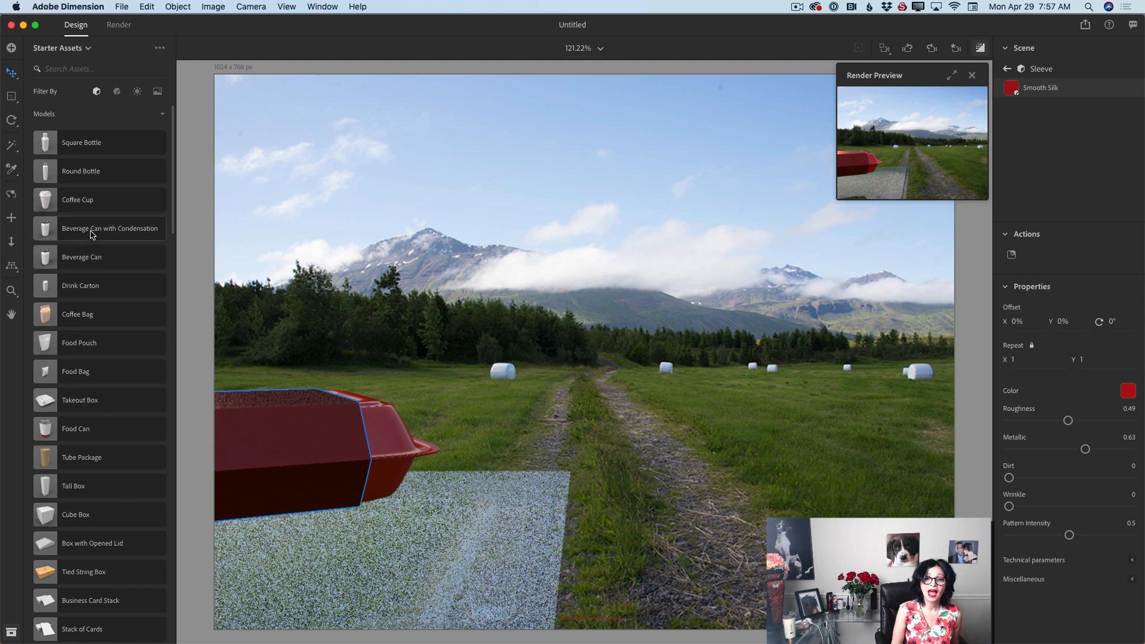
{"action": "left_click", "coordinate": [93, 263]}
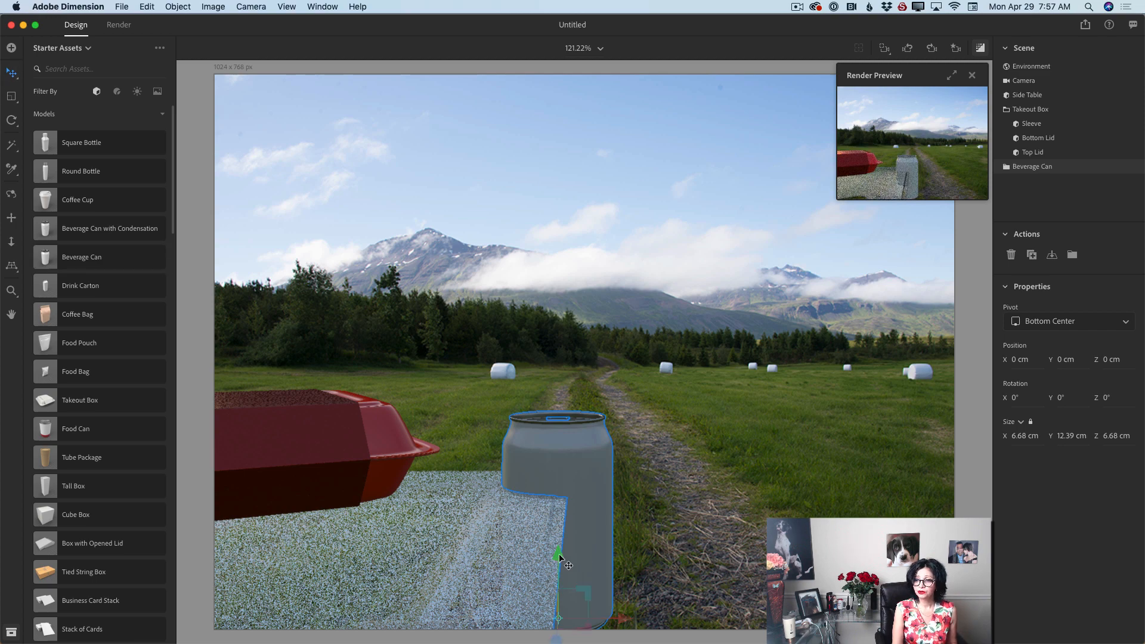
{"action": "left_click_drag", "start_coordinate": [558, 555], "coordinate": [536, 372]}
{"action": "left_click_drag", "start_coordinate": [544, 439], "coordinate": [443, 542]}
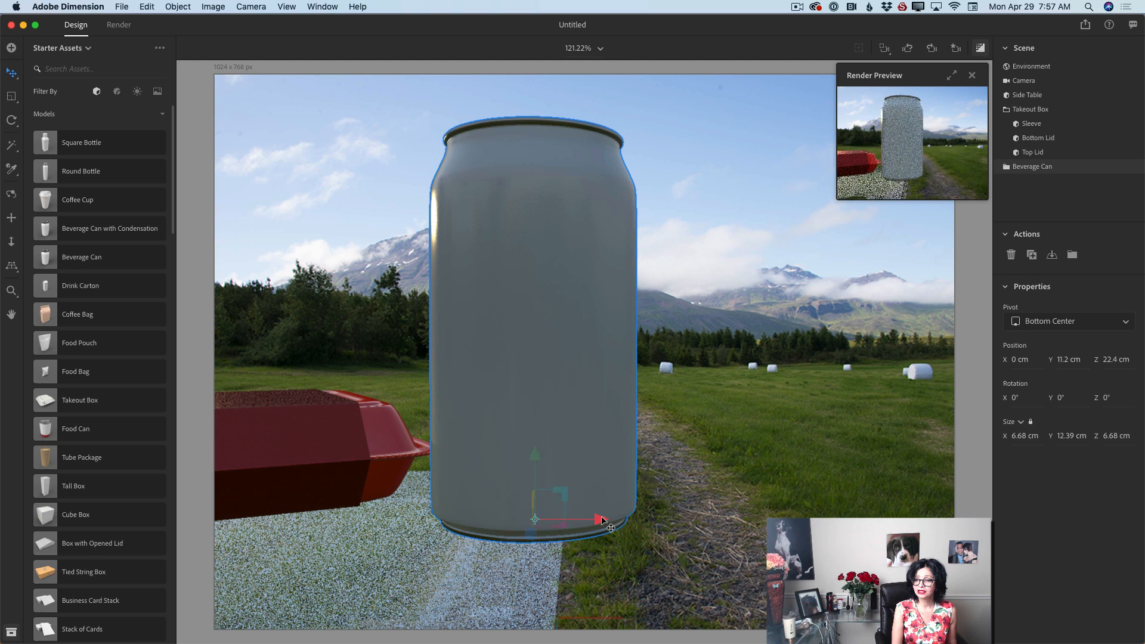
{"action": "left_click_drag", "start_coordinate": [597, 518], "coordinate": [514, 523]}
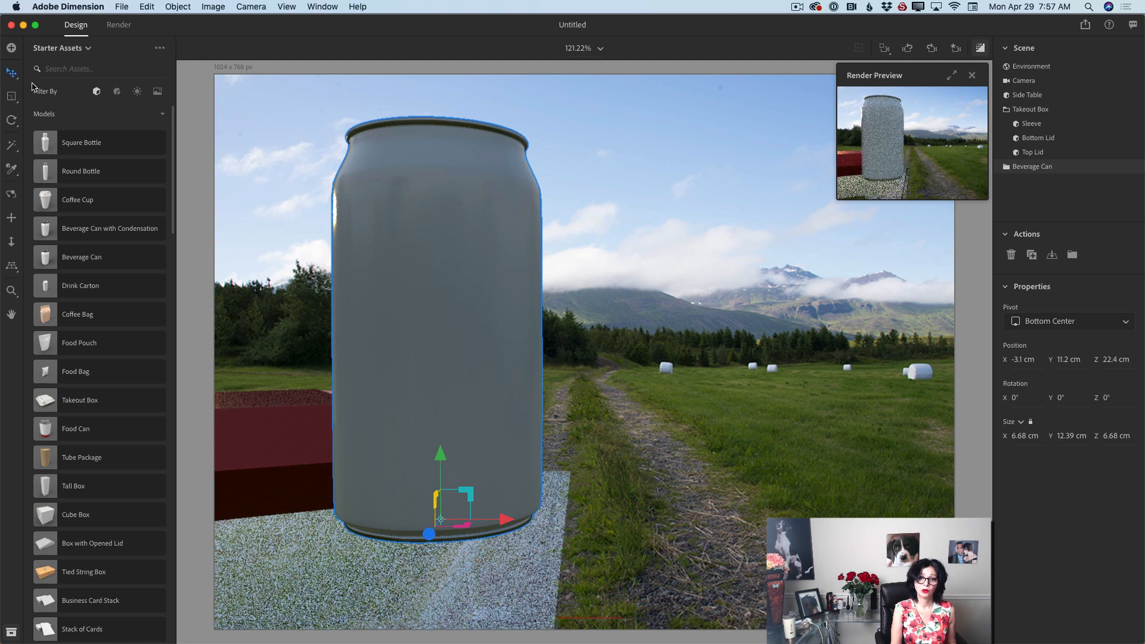
- Try scaling only the beverage can's width and depth down to about 4.33 cm, and undo the change
{"action": "left_click", "coordinate": [9, 97]}
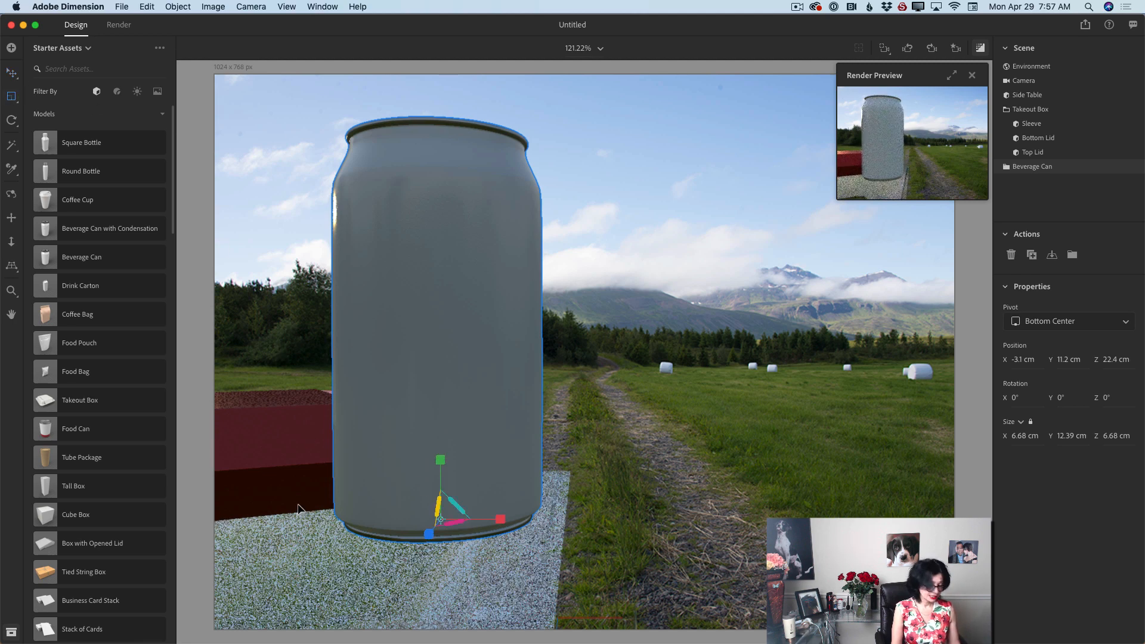
{"action": "left_click_drag", "start_coordinate": [467, 524], "coordinate": [458, 523]}
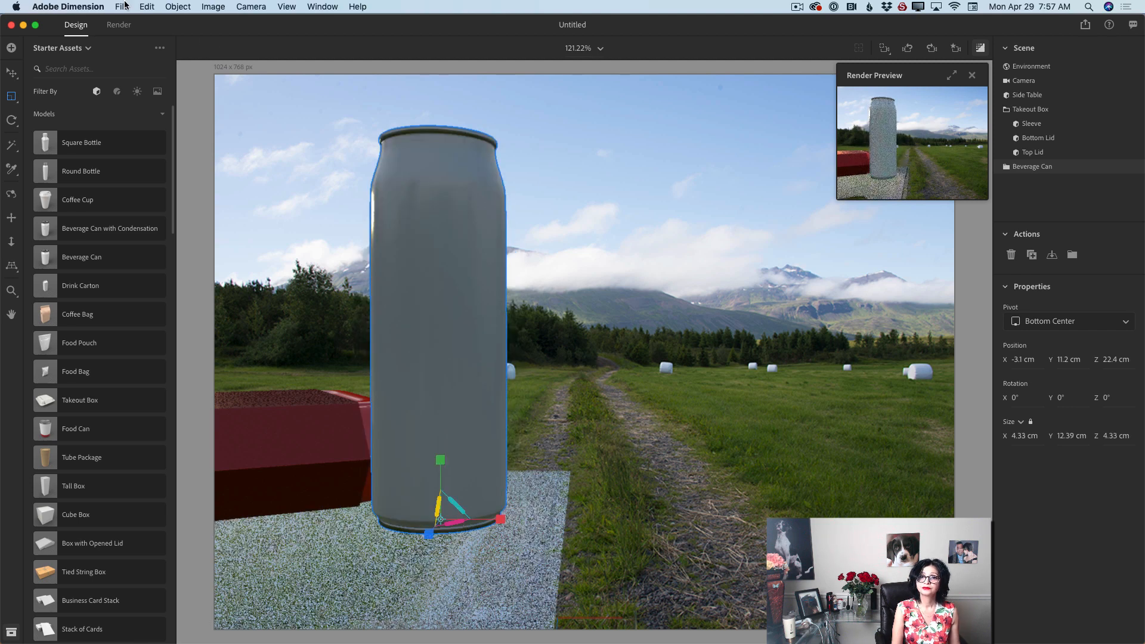
{"action": "left_click", "coordinate": [147, 6]}
{"action": "left_click", "coordinate": [179, 20]}
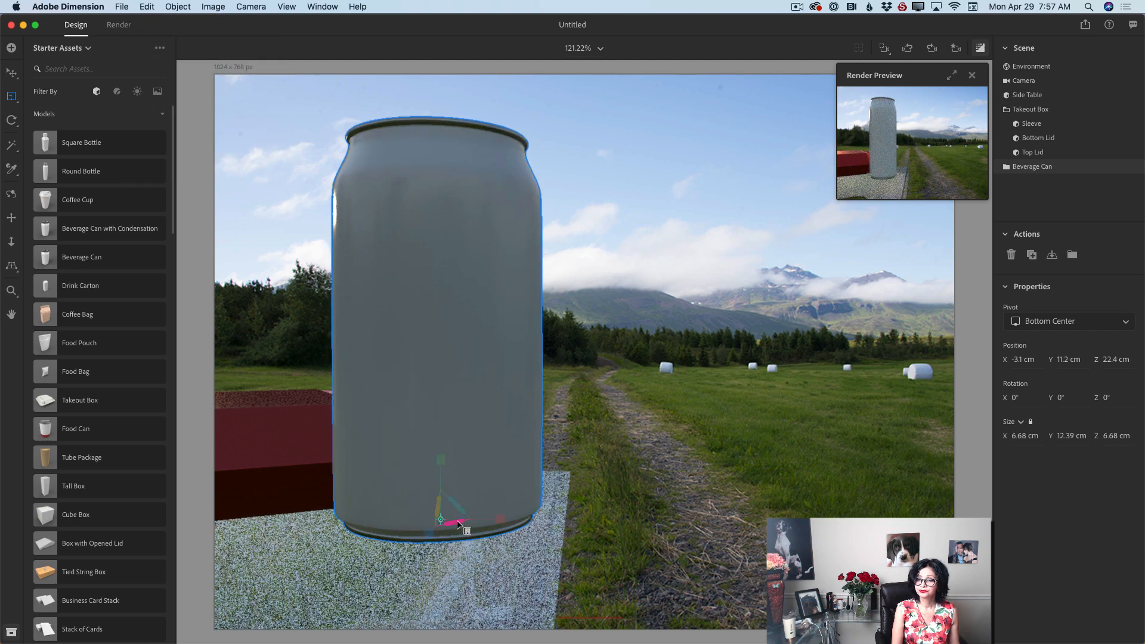
- Scale the beverage can proportionally to about 5.08 × 9.43 × 5.08 cm and move it to about X -2.3, Z 24.8 cm
{"action": "left_click_drag", "start_coordinate": [456, 524], "coordinate": [415, 554]}
{"action": "key", "text": "v"}
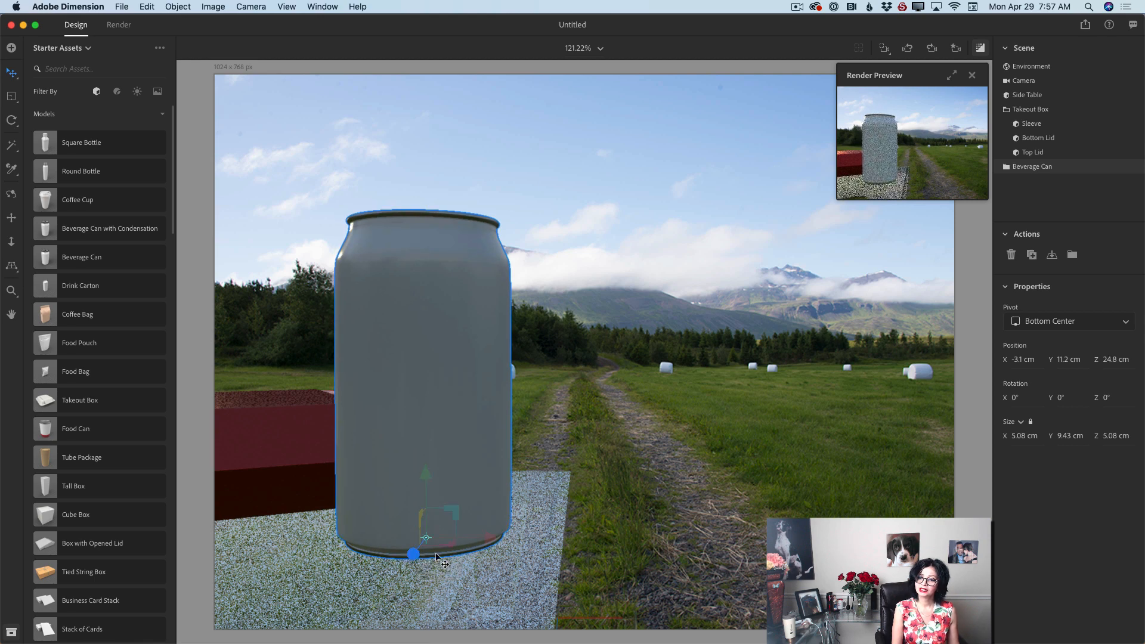
{"action": "left_click_drag", "start_coordinate": [491, 539], "coordinate": [518, 545]}
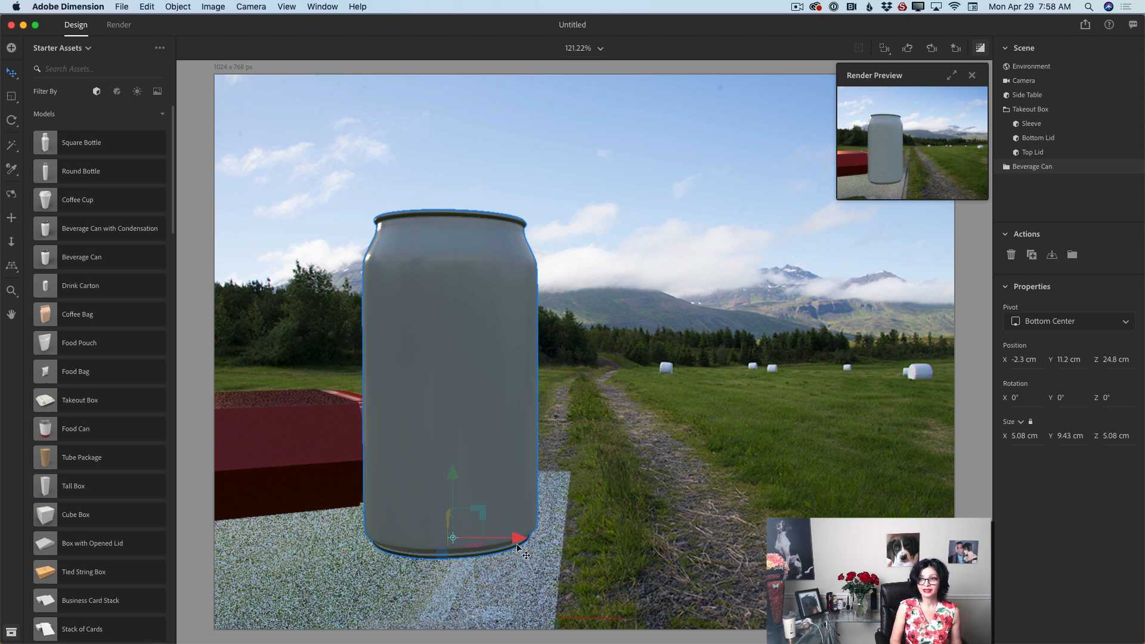
- Place the Background image from the Demo Stream library as a graphic on the Can part of the Beverage Can group
{"action": "left_click", "coordinate": [55, 49]}
{"action": "left_click", "coordinate": [58, 97]}
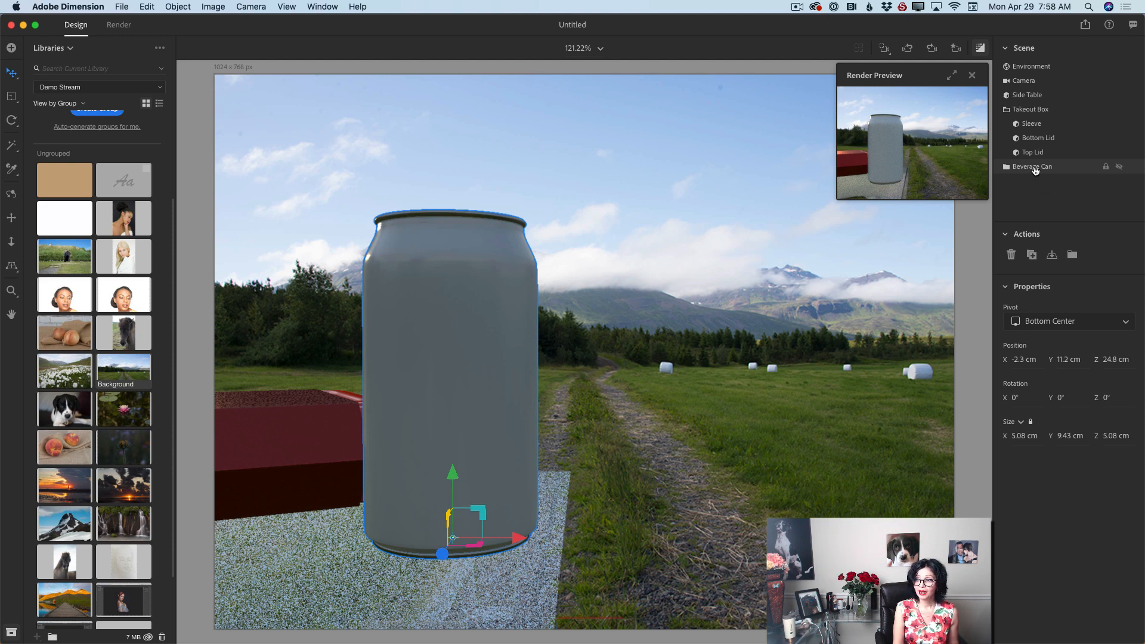
{"action": "left_click", "coordinate": [1006, 167]}
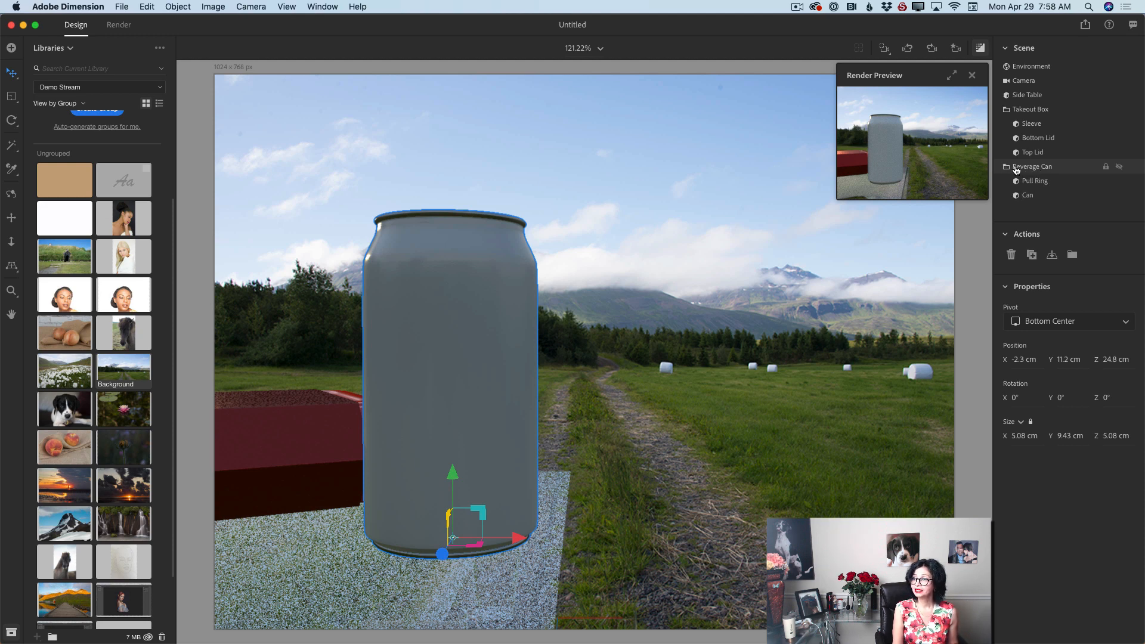
{"action": "left_click", "coordinate": [1033, 198]}
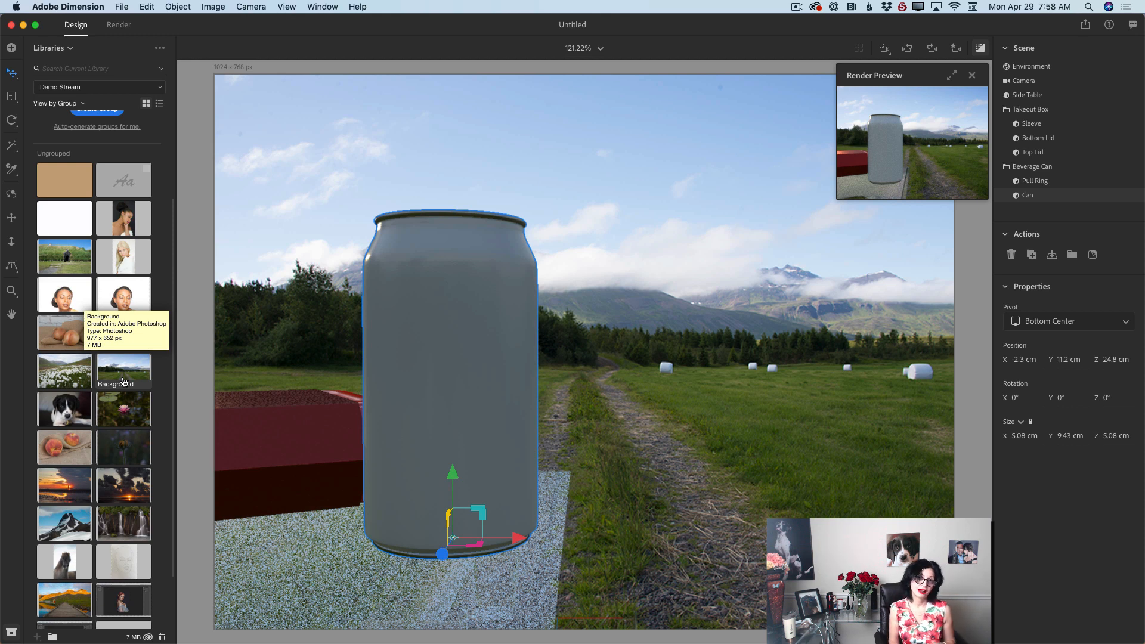
{"action": "left_click_drag", "start_coordinate": [123, 382], "coordinate": [448, 405]}
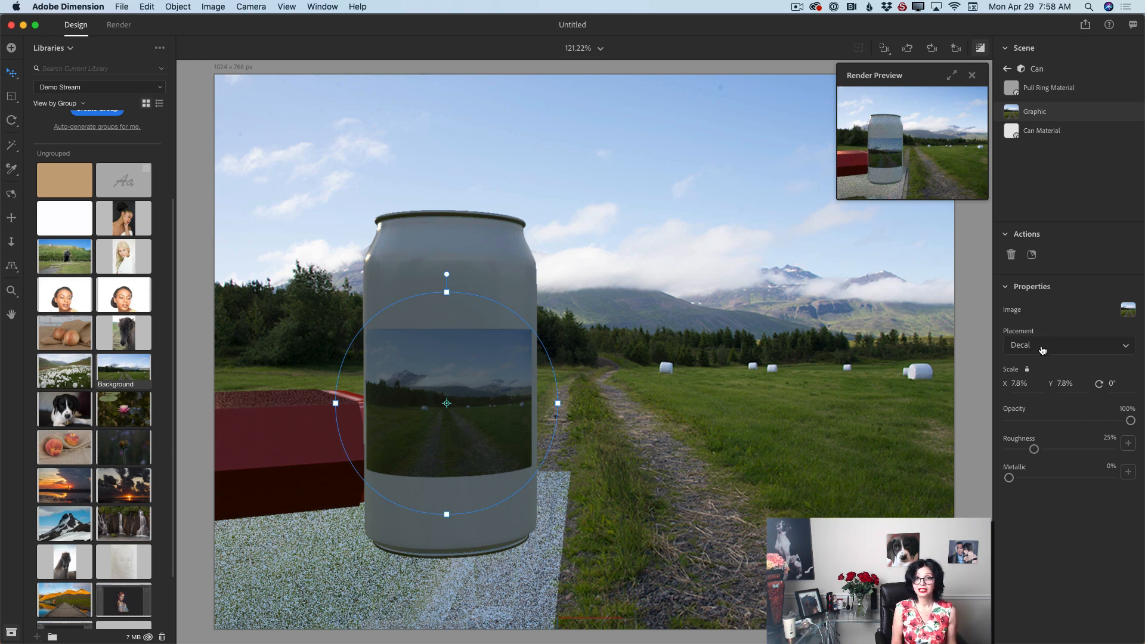
- Set the can graphic's placement to Fill and shift the image to an offset of about X -2%, Y 19%
{"action": "left_click", "coordinate": [1041, 346]}
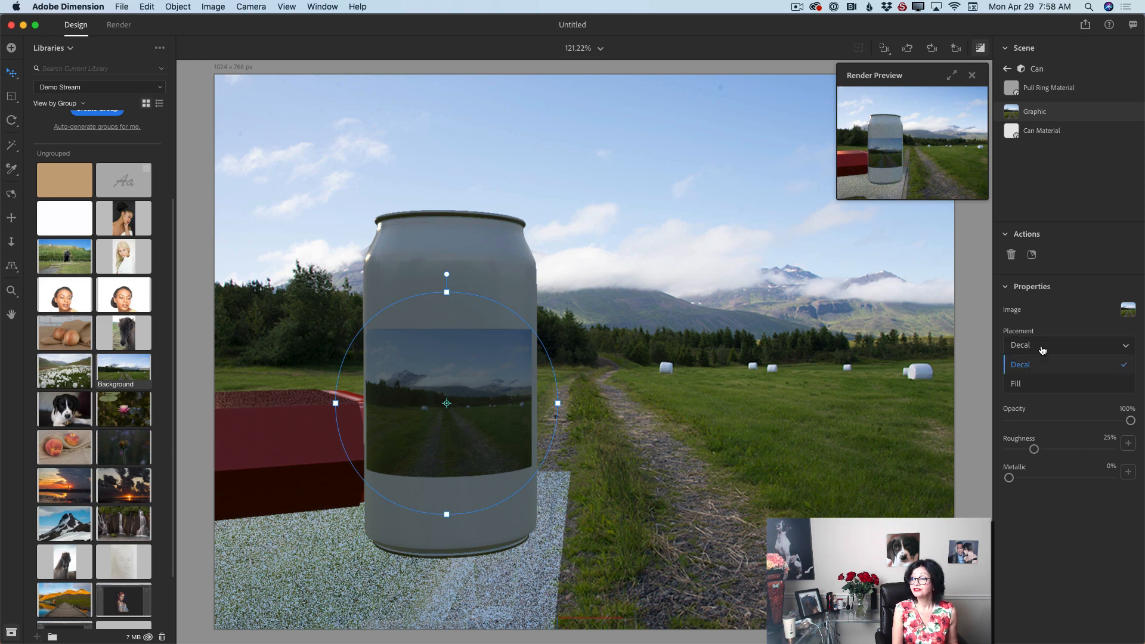
{"action": "left_click", "coordinate": [1022, 387]}
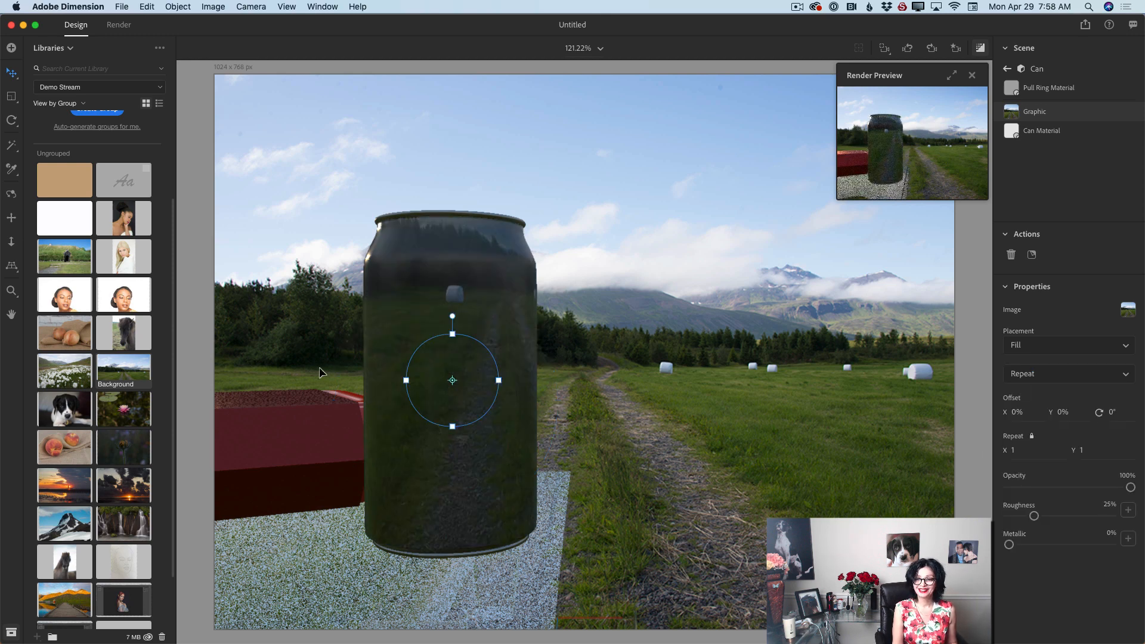
{"action": "left_click_drag", "start_coordinate": [451, 379], "coordinate": [472, 472]}
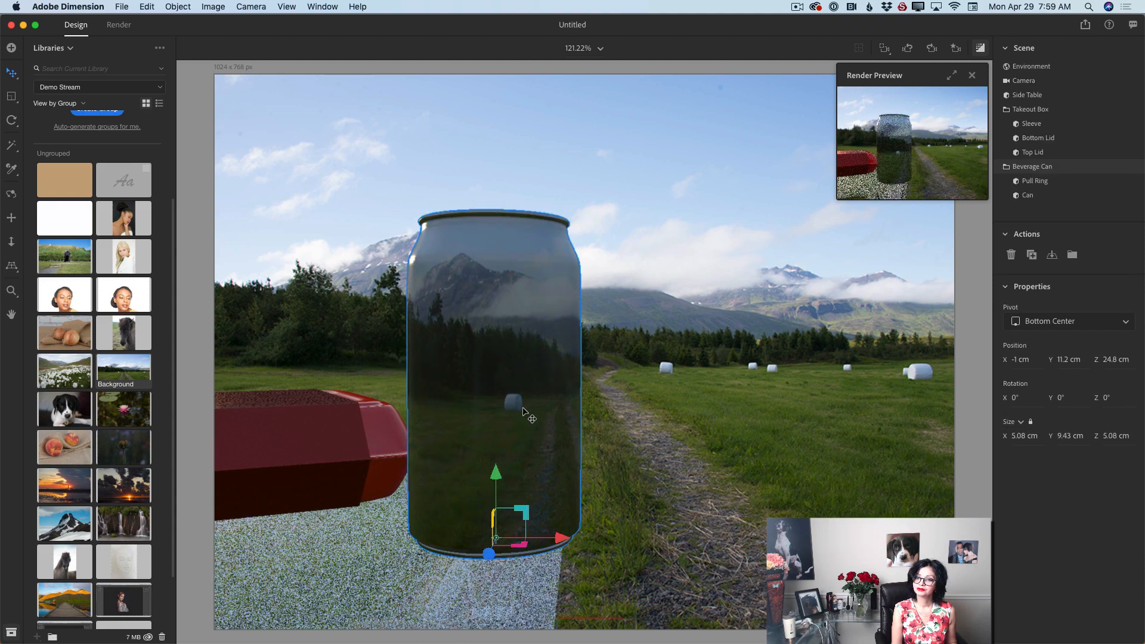
- Move the beverage can to about X -2.5 cm and reselect the landscape graphic on its Can part
{"action": "left_click_drag", "start_coordinate": [522, 411], "coordinate": [460, 397]}
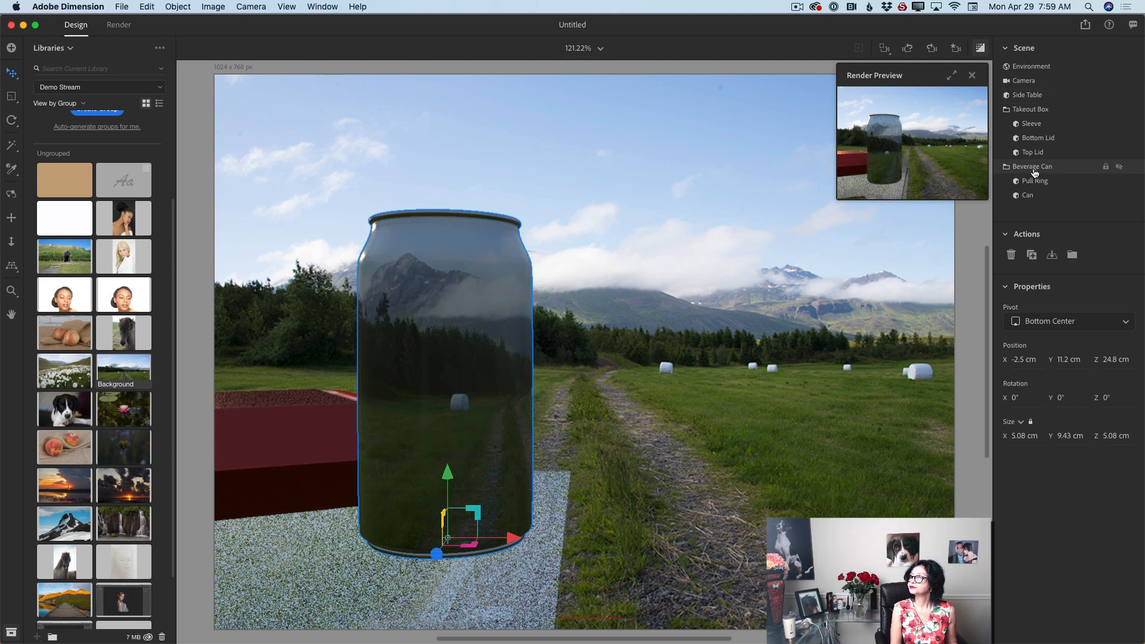
{"action": "left_click", "coordinate": [1028, 196]}
{"action": "left_click", "coordinate": [1133, 196]}
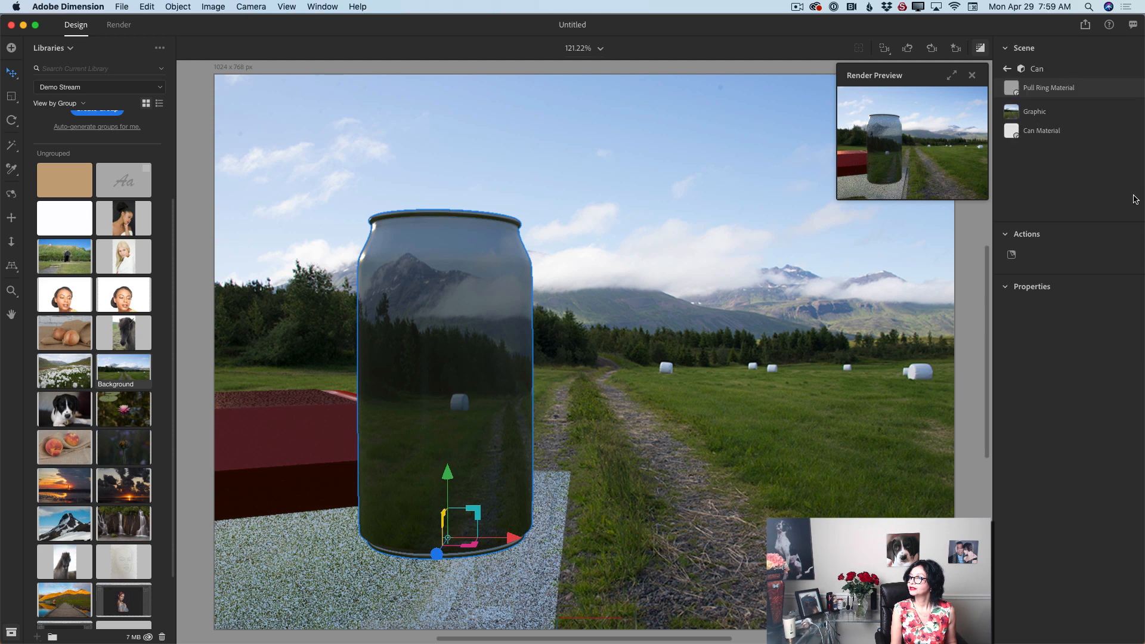
{"action": "left_click", "coordinate": [1035, 112]}
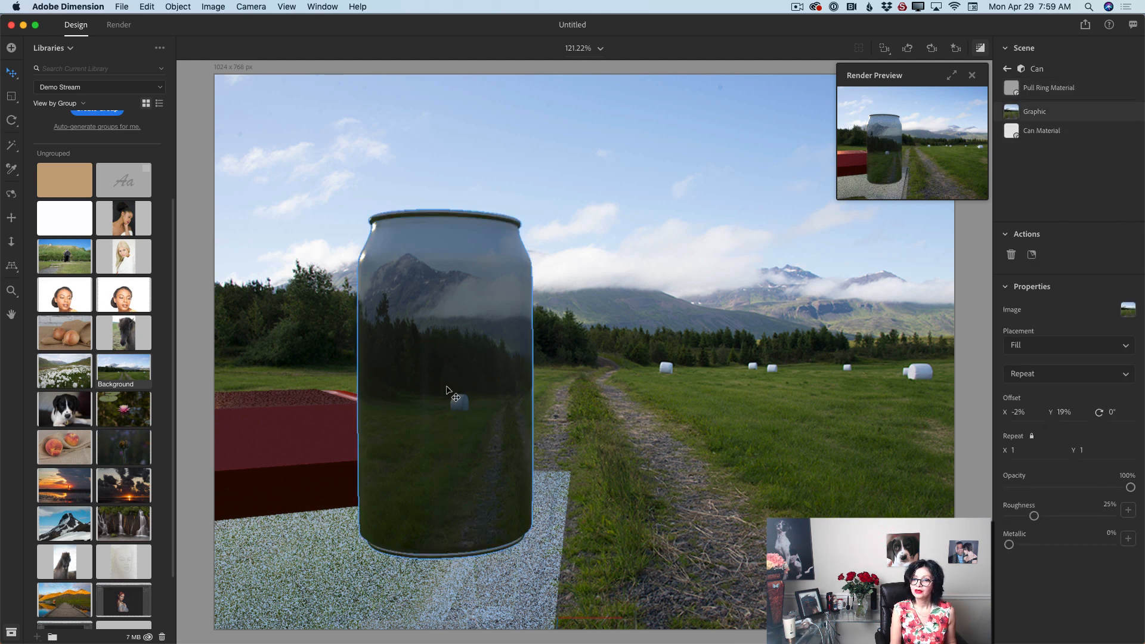
- Shift the can's landscape graphic to an offset of about X -18%, Y 21%, and set its Metallic to 80% and Roughness to 32%
{"action": "left_click_drag", "start_coordinate": [445, 390], "coordinate": [523, 398]}
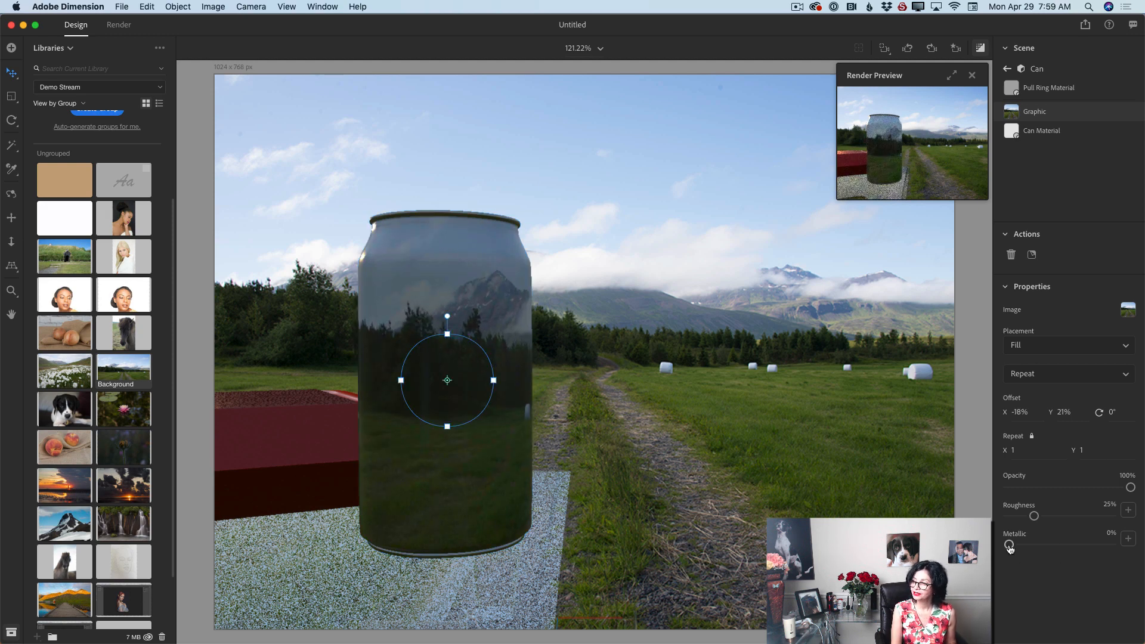
{"action": "left_click_drag", "start_coordinate": [1008, 544], "coordinate": [1091, 546]}
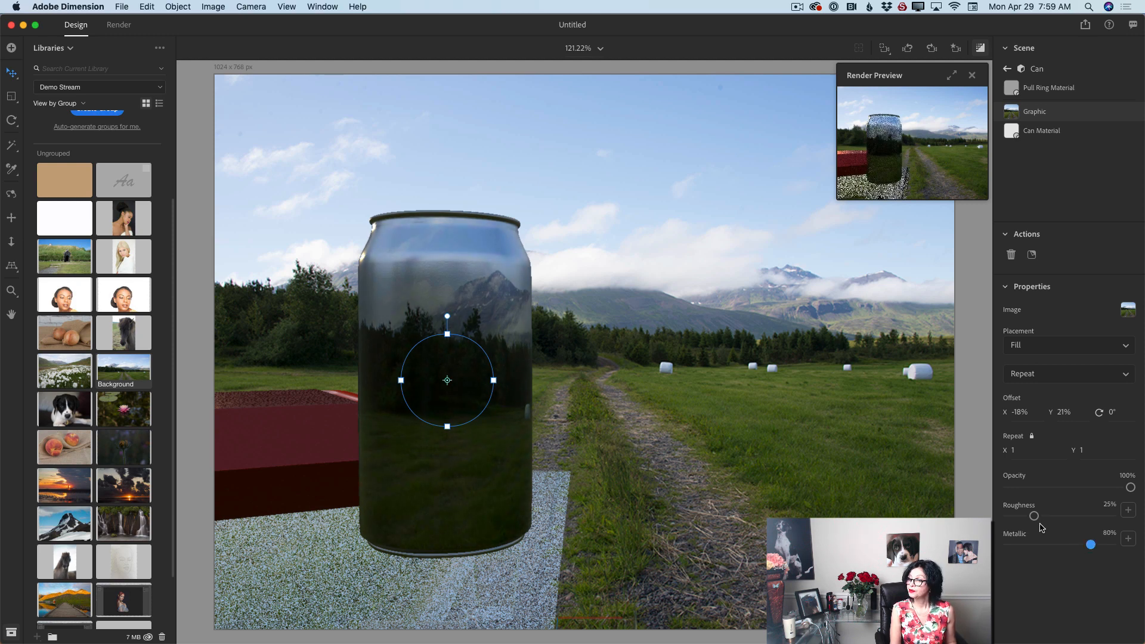
{"action": "mouse_move", "coordinate": [1034, 516]}
{"action": "left_mouse_down"}
{"action": "mouse_move", "coordinate": [1091, 517]}
{"action": "mouse_move", "coordinate": [1040, 518]}
{"action": "left_mouse_up"}
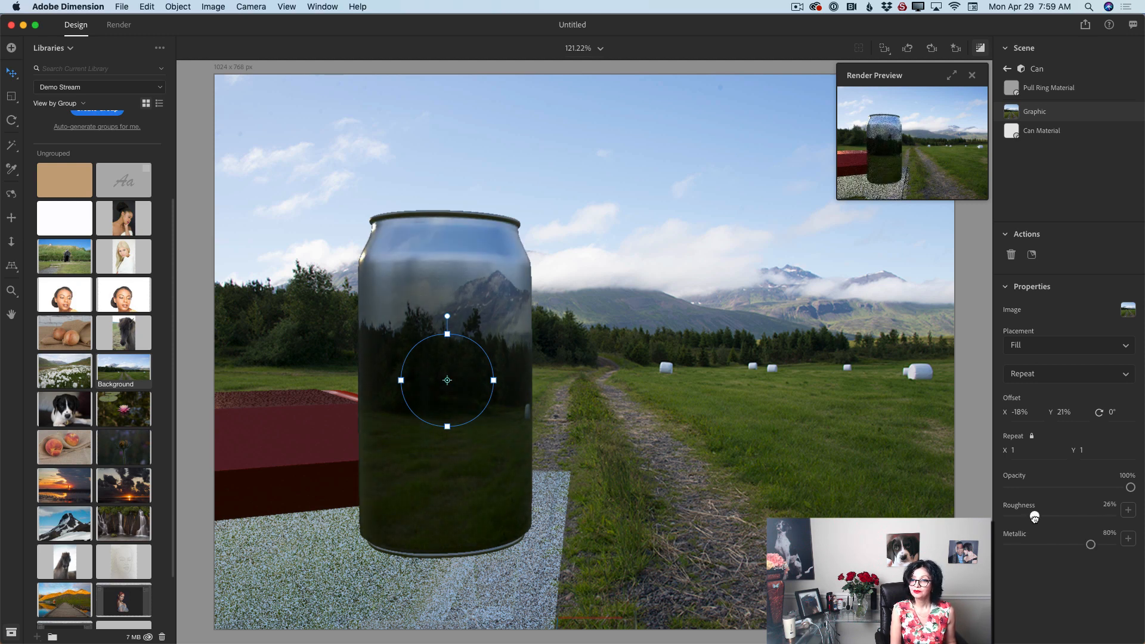
{"action": "left_click", "coordinate": [1040, 517]}
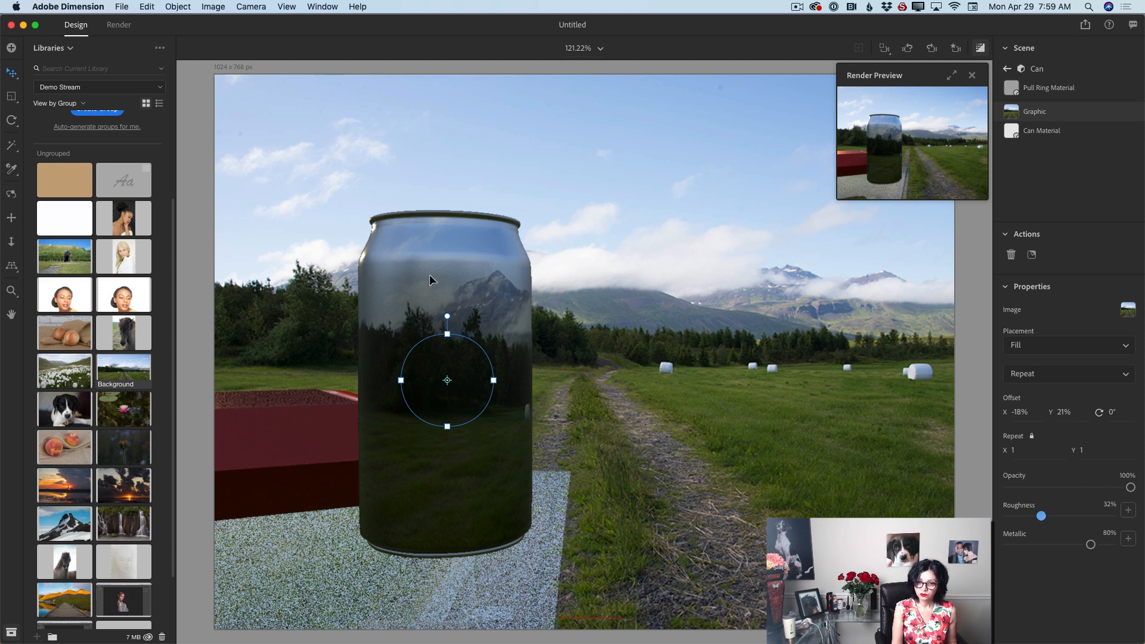
- Apply the Clean Gold material from Starter Assets to the can's Pull Ring and check it in the enlarged render preview
{"action": "left_click", "coordinate": [50, 49]}
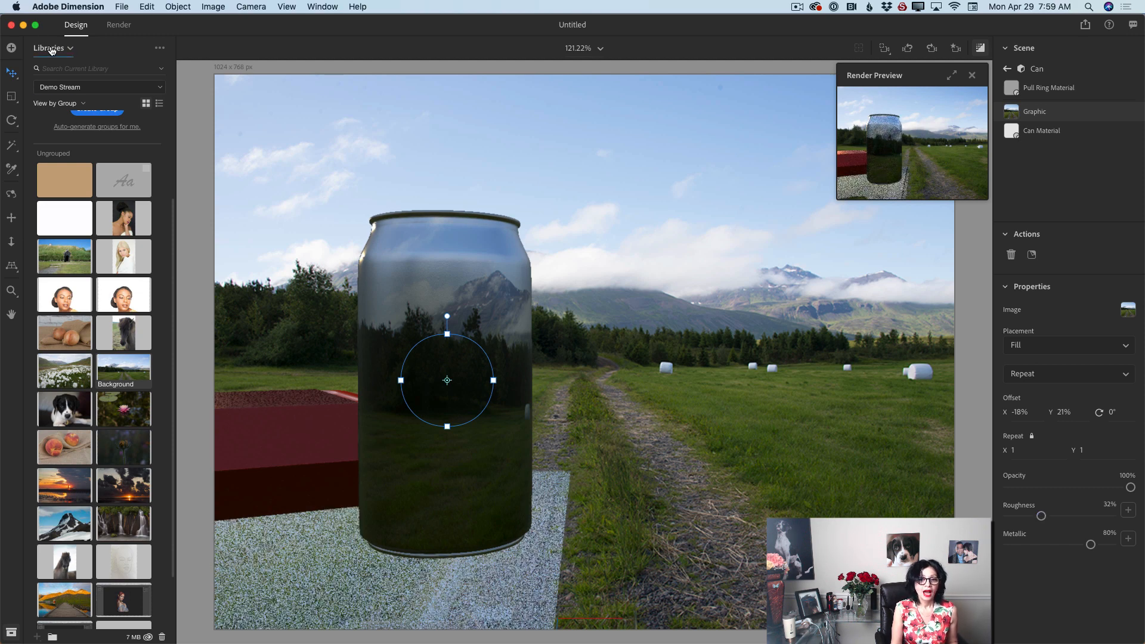
{"action": "left_click", "coordinate": [67, 68]}
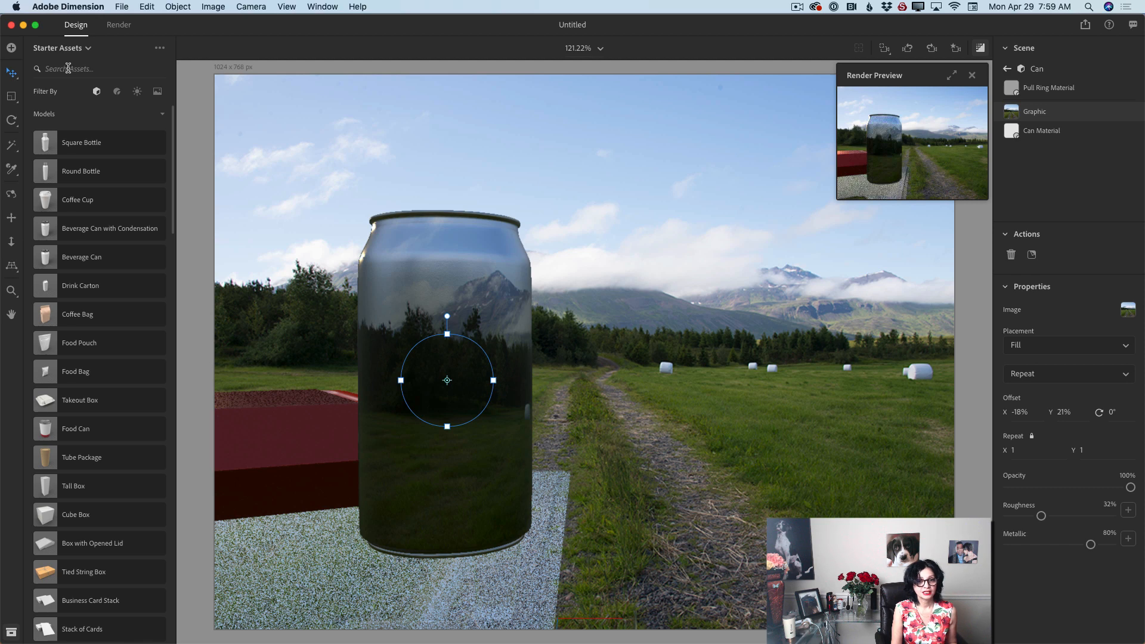
{"action": "left_click", "coordinate": [118, 93]}
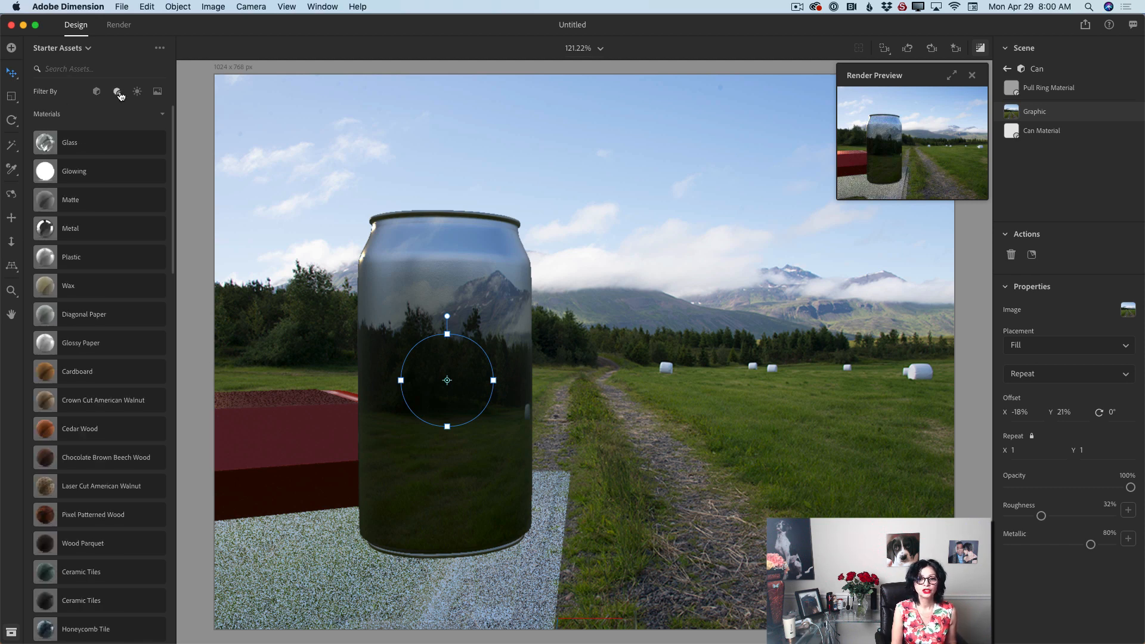
{"action": "left_click", "coordinate": [1007, 70]}
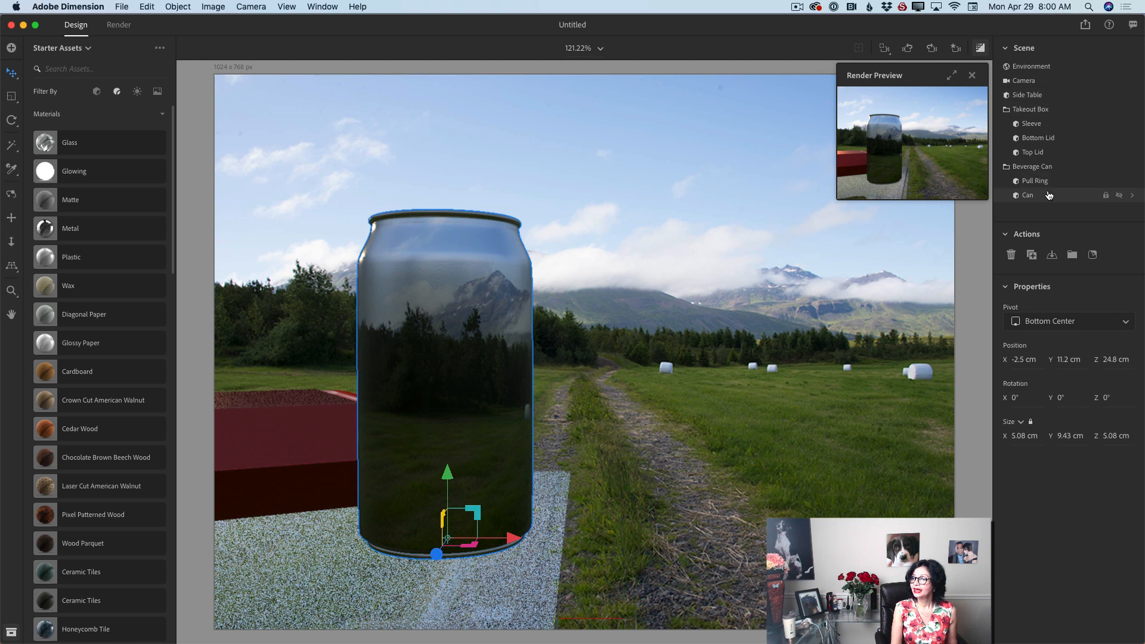
{"action": "left_click", "coordinate": [1043, 184]}
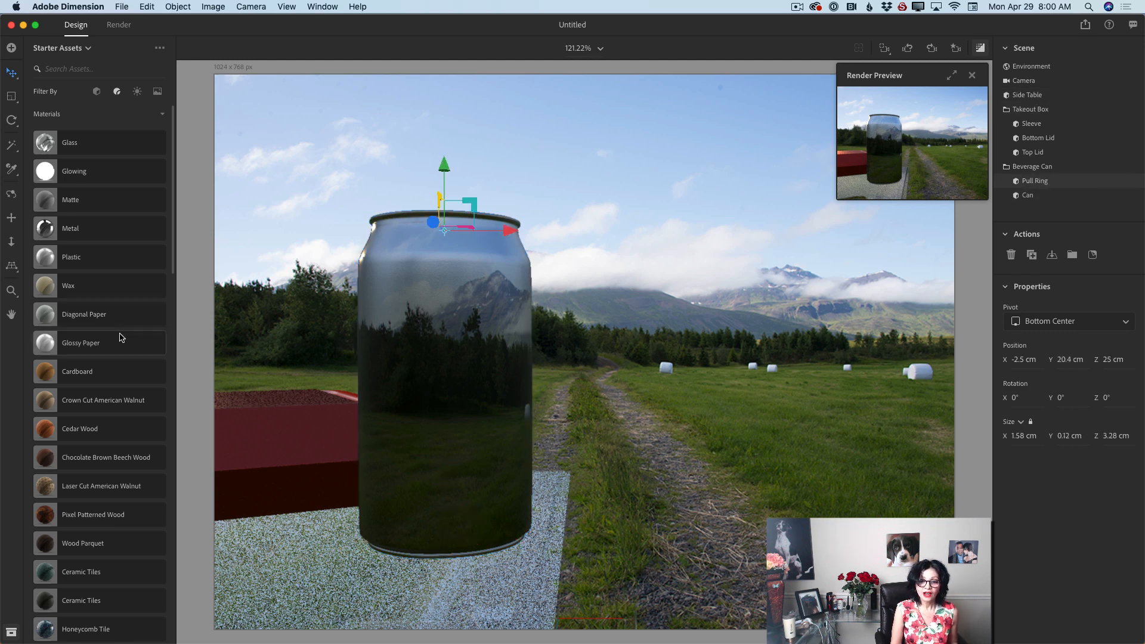
{"action": "scroll", "coordinate": [120, 337], "scroll_direction": "down", "scroll_amount": 4}
{"action": "scroll", "coordinate": [120, 337], "scroll_direction": "down", "scroll_amount": 15}
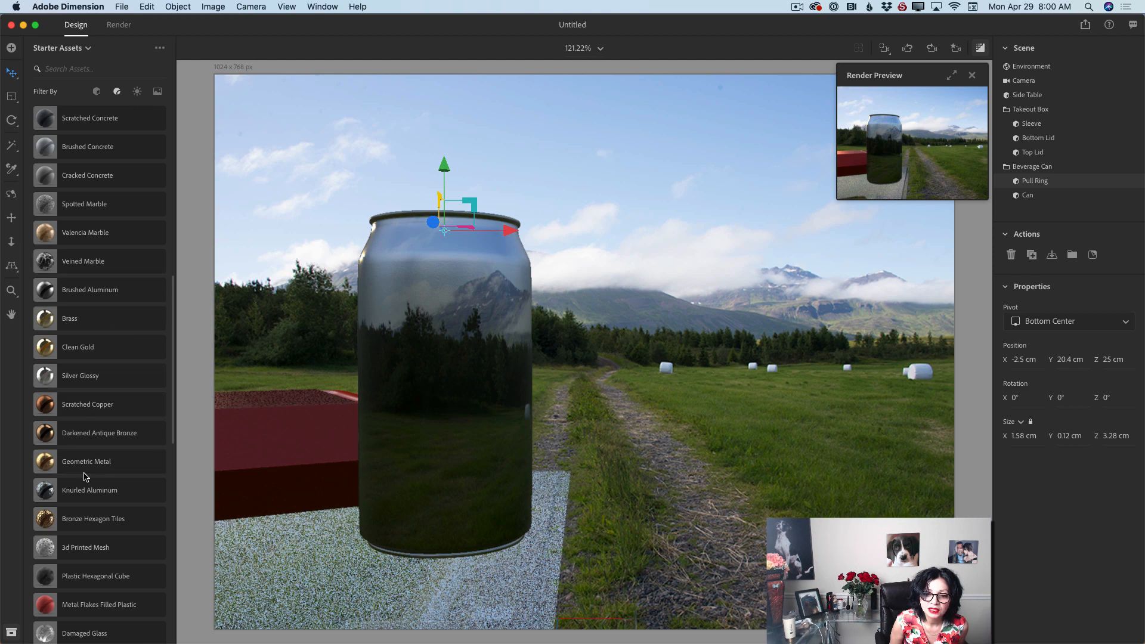
{"action": "left_click", "coordinate": [83, 355]}
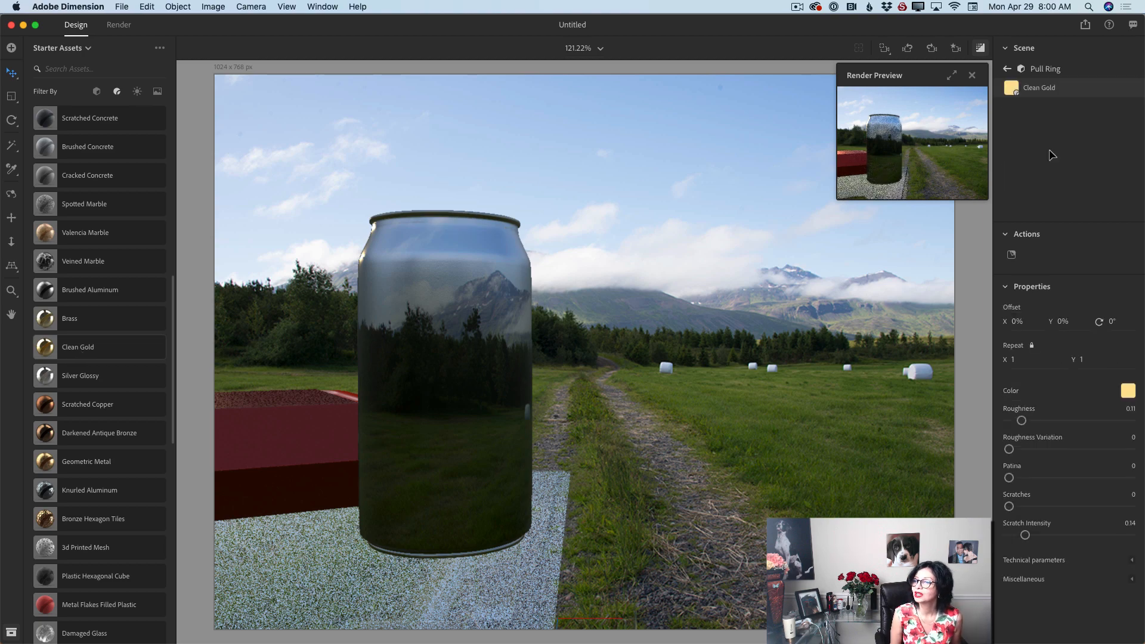
{"action": "left_click", "coordinate": [951, 76]}
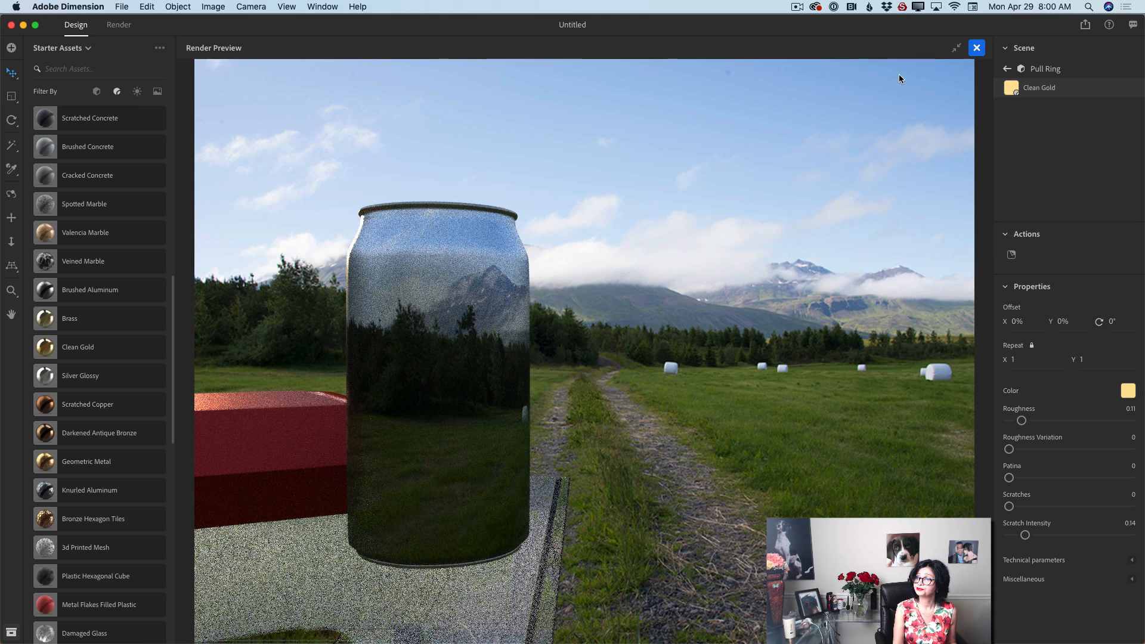
{"action": "left_click", "coordinate": [957, 48]}
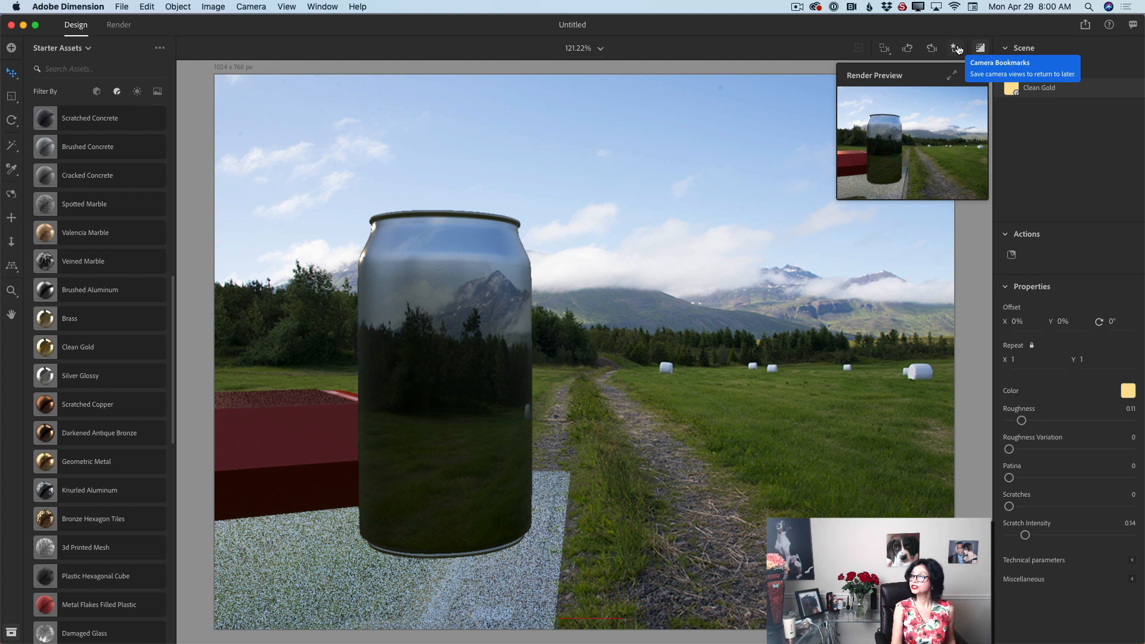
- Set the Environment Light's intensity to 150% and its rotation to about 127.6°
{"action": "left_click", "coordinate": [1006, 49]}
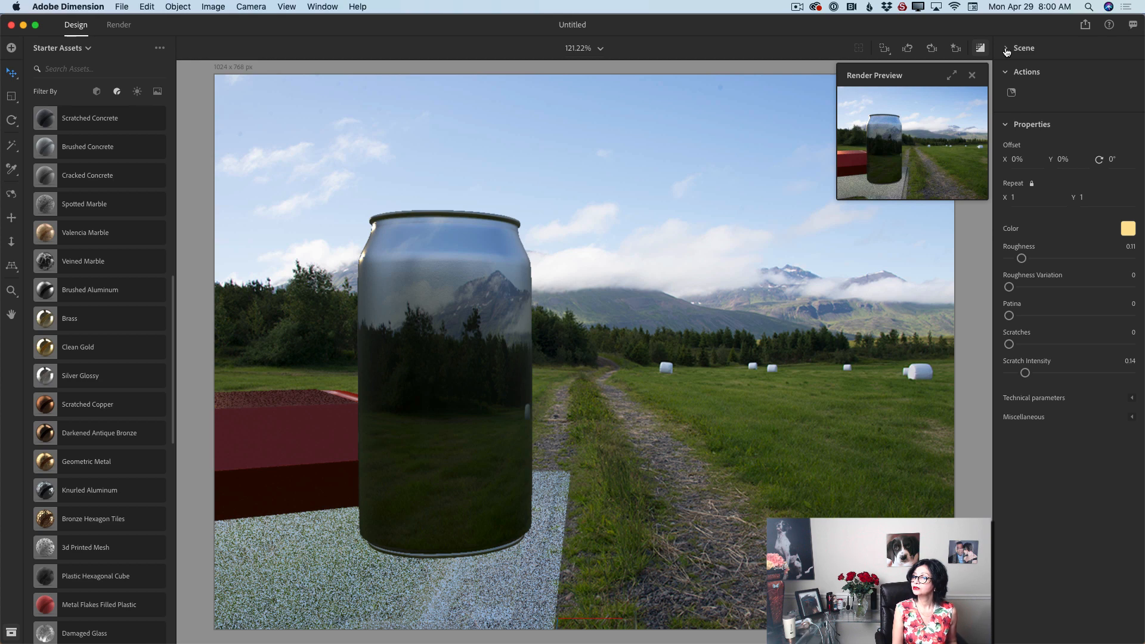
{"action": "left_click", "coordinate": [1006, 50]}
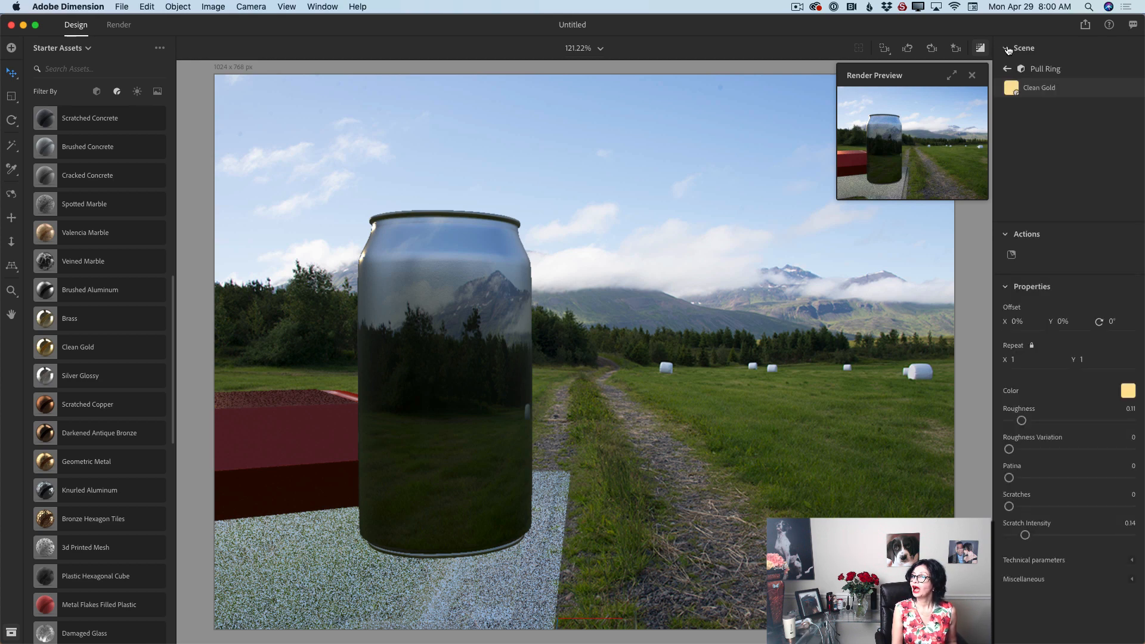
{"action": "left_click", "coordinate": [1007, 69]}
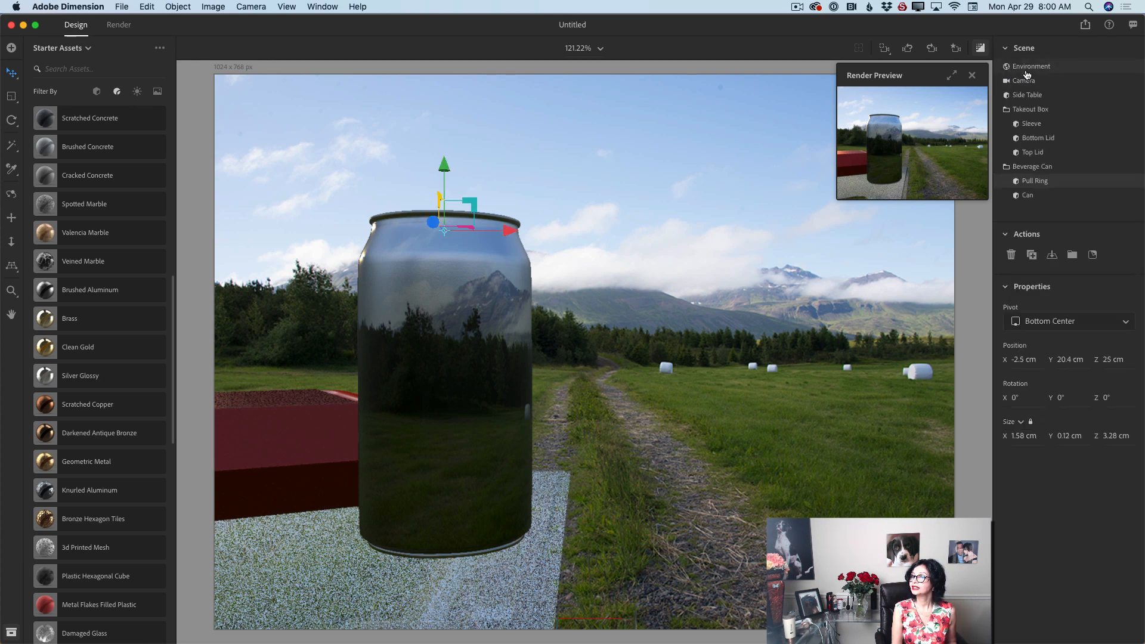
{"action": "left_click", "coordinate": [1027, 67]}
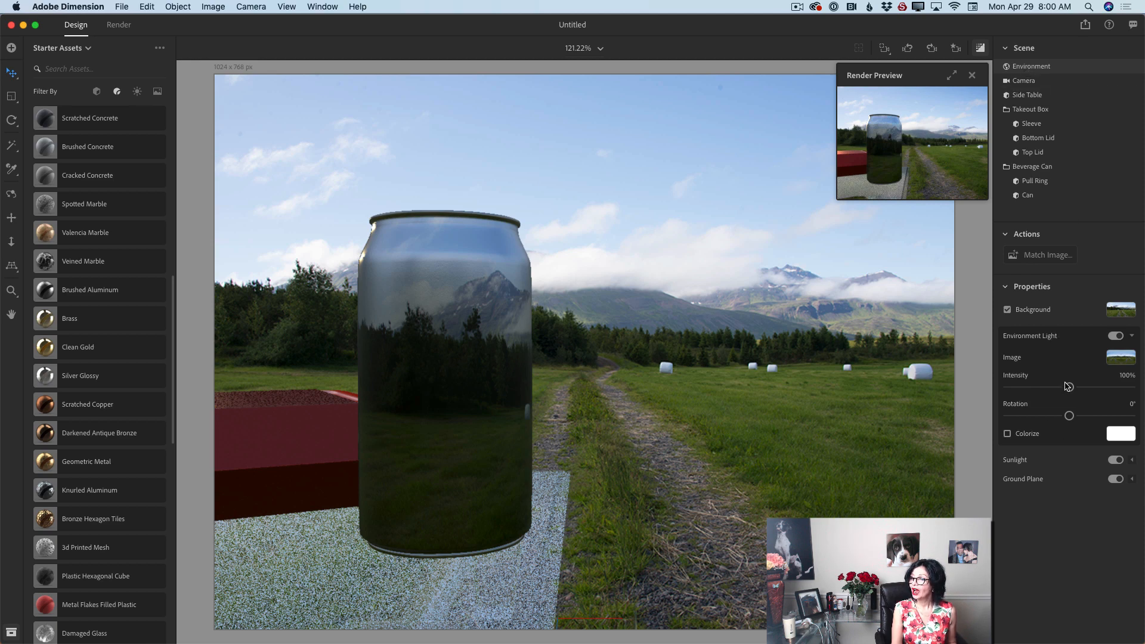
{"action": "left_click_drag", "start_coordinate": [1067, 386], "coordinate": [1100, 389]}
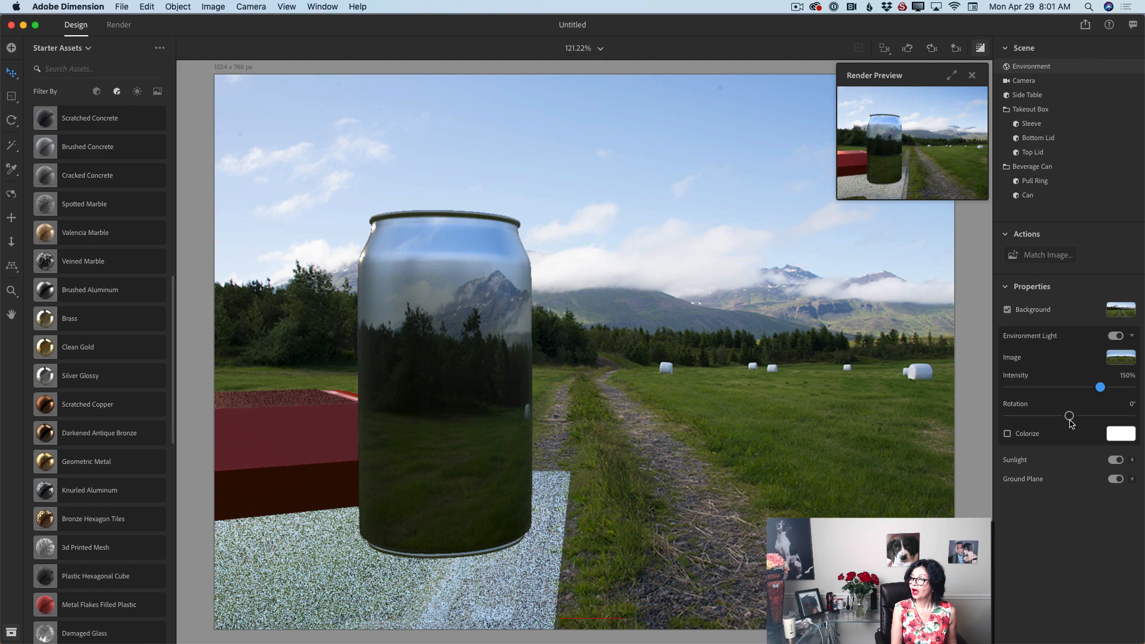
{"action": "left_click_drag", "start_coordinate": [1069, 415], "coordinate": [1112, 416]}
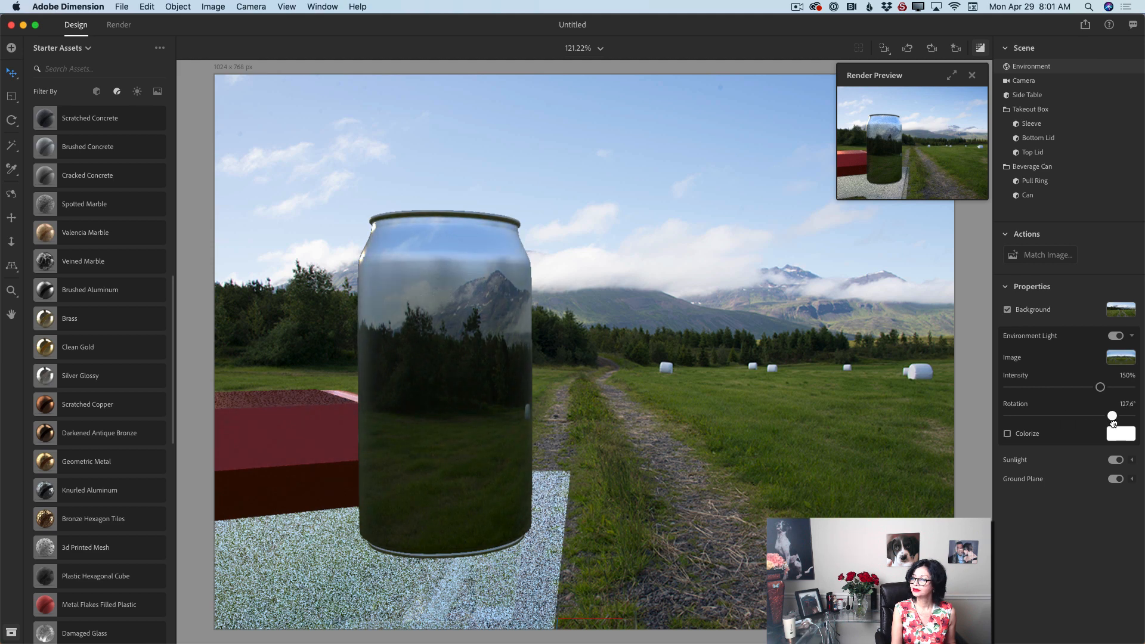
- Set the Sunlight to 103% intensity, 7% cloudiness, 36.7° height and about 6.99° rotation, and check the enlarged render preview
{"action": "left_click", "coordinate": [1132, 463]}
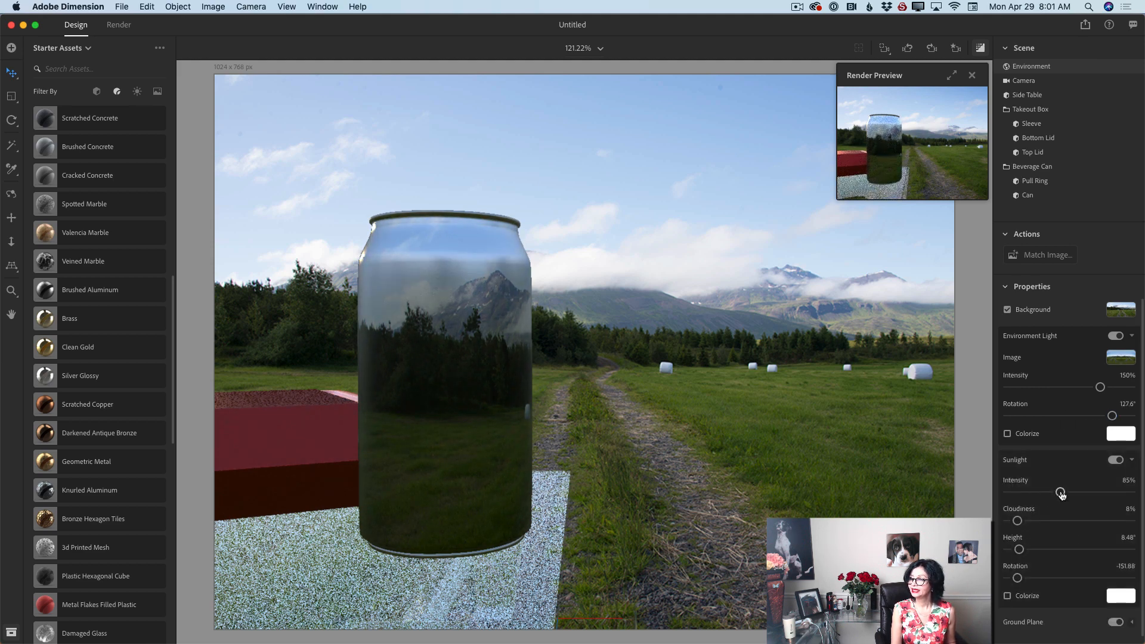
{"action": "mouse_move", "coordinate": [1067, 491]}
{"action": "left_mouse_down"}
{"action": "mouse_move", "coordinate": [1080, 492]}
{"action": "mouse_move", "coordinate": [1070, 492]}
{"action": "left_mouse_up"}
{"action": "mouse_move", "coordinate": [1017, 520]}
{"action": "left_mouse_down"}
{"action": "mouse_move", "coordinate": [1006, 521]}
{"action": "mouse_move", "coordinate": [1016, 520]}
{"action": "left_mouse_up"}
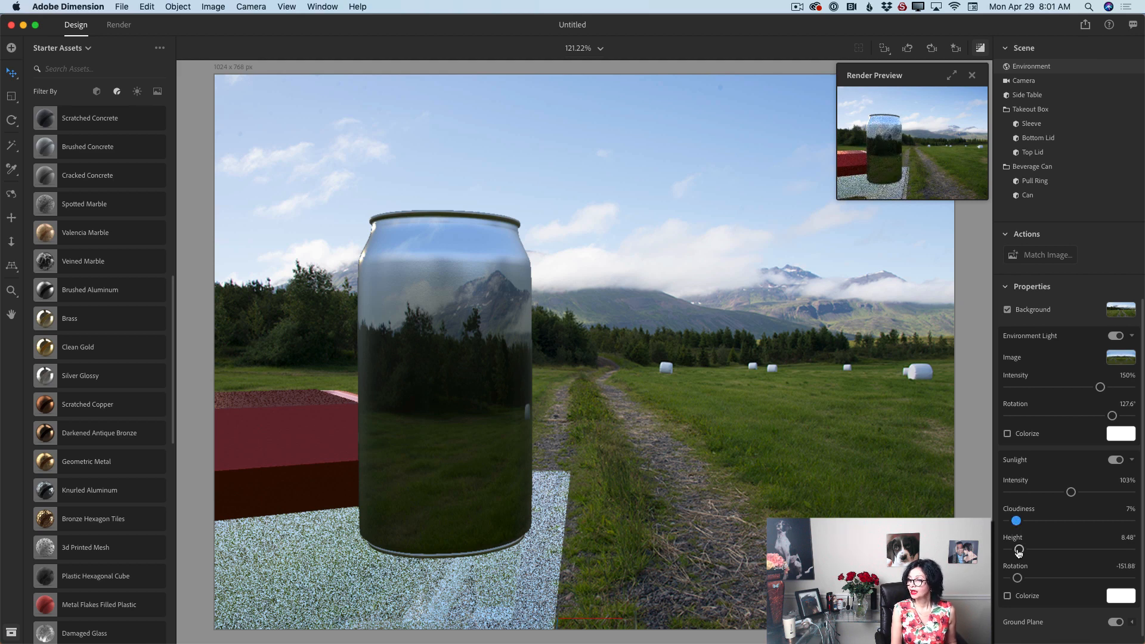
{"action": "left_click_drag", "start_coordinate": [1019, 550], "coordinate": [1056, 549]}
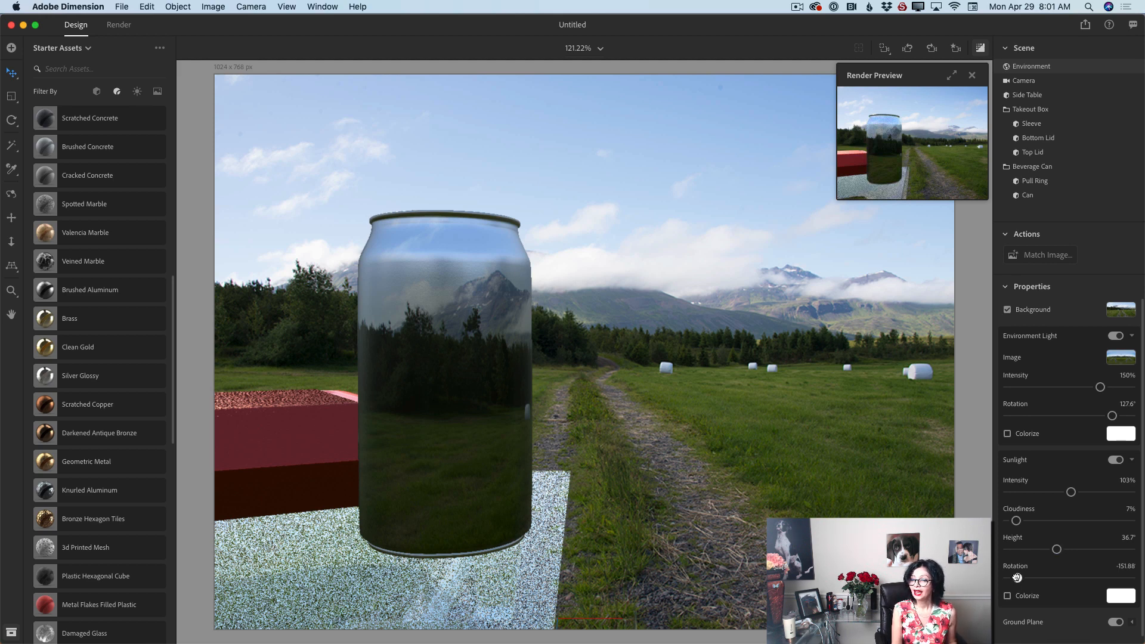
{"action": "left_click_drag", "start_coordinate": [1017, 578], "coordinate": [1070, 577]}
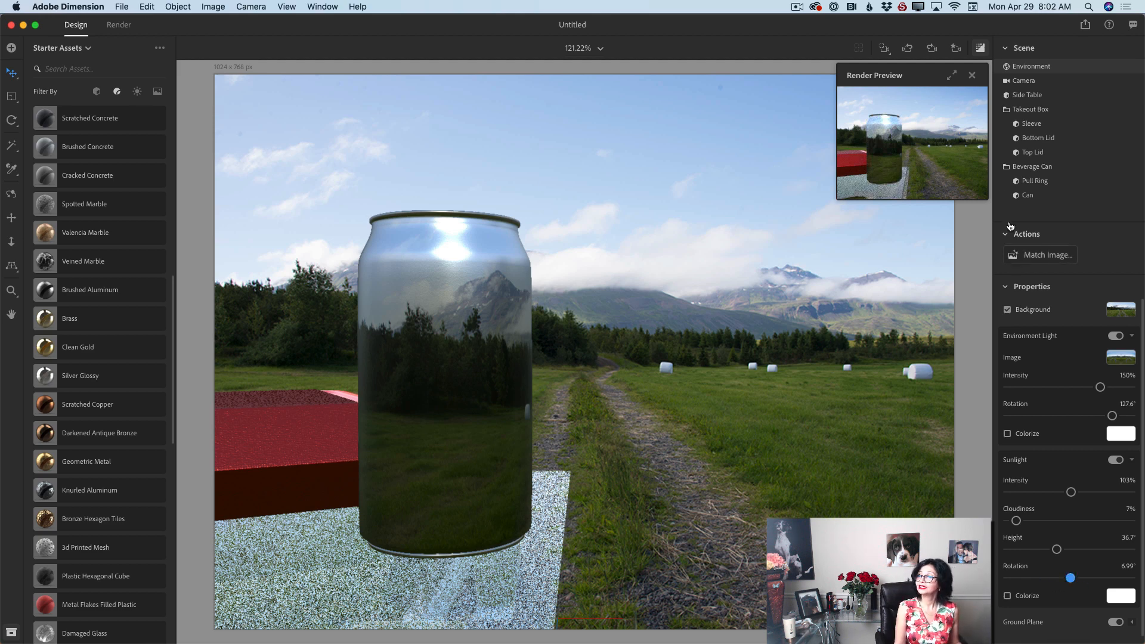
{"action": "left_click", "coordinate": [951, 76]}
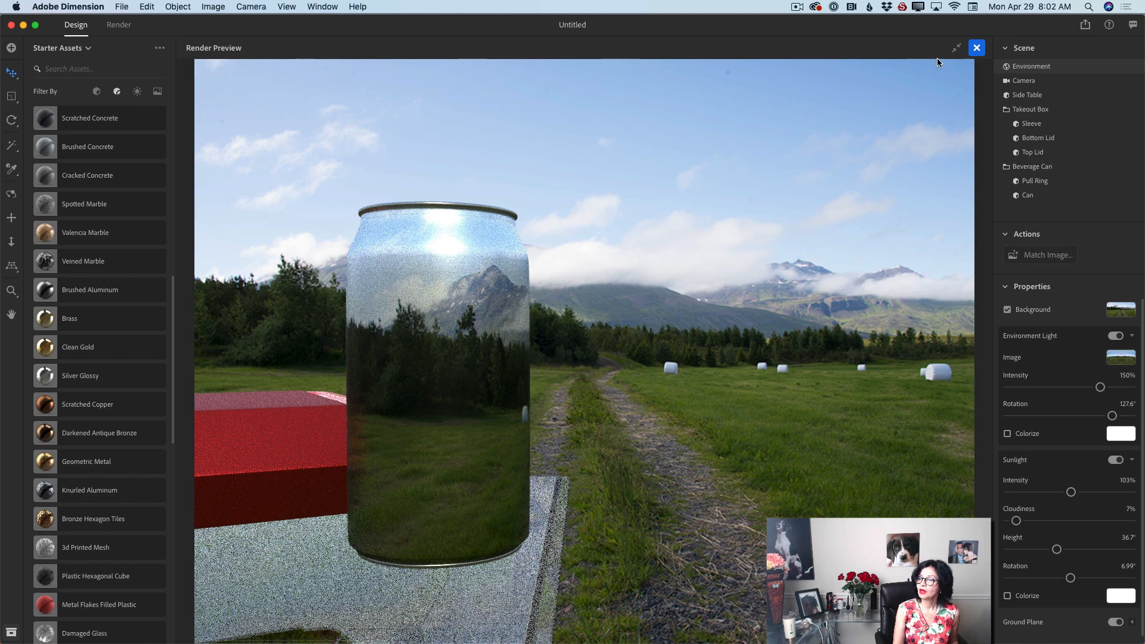
{"action": "left_click", "coordinate": [955, 47]}
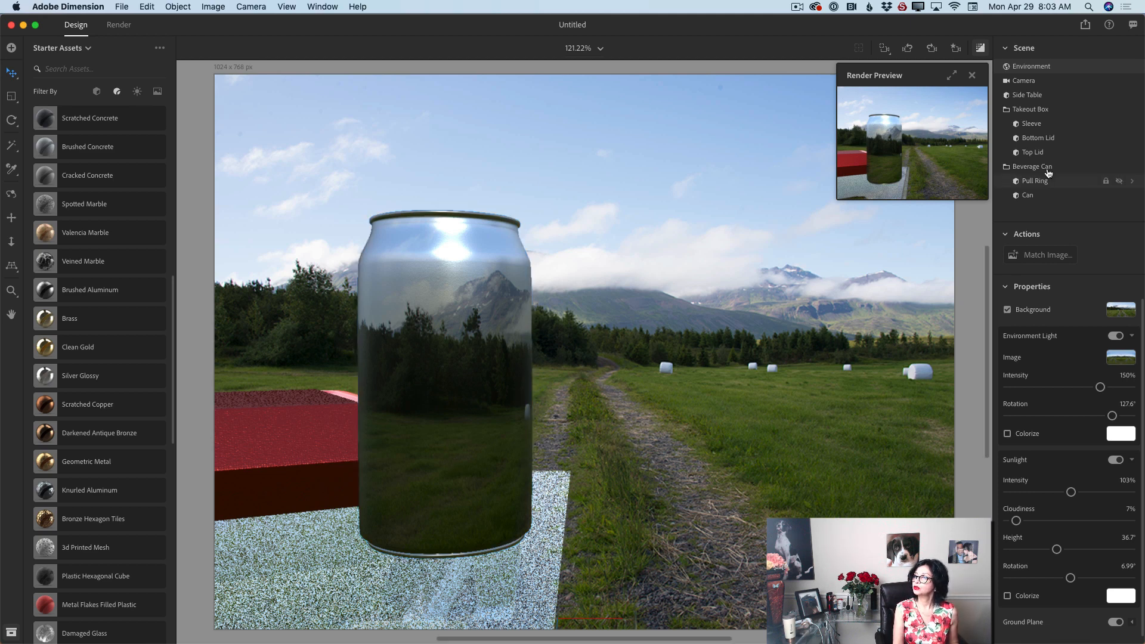
- Select the Side Table, Takeout Box and Beverage Can together and bring the camera slightly closer to them
{"action": "left_click", "coordinate": [349, 600]}
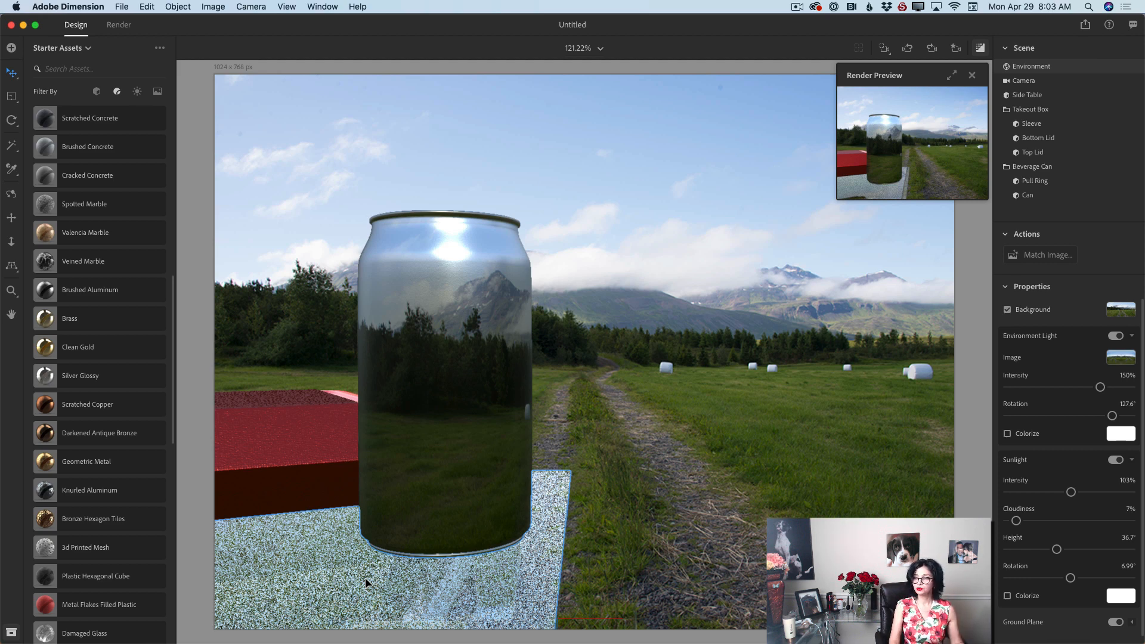
{"action": "left_click", "coordinate": [1021, 96]}
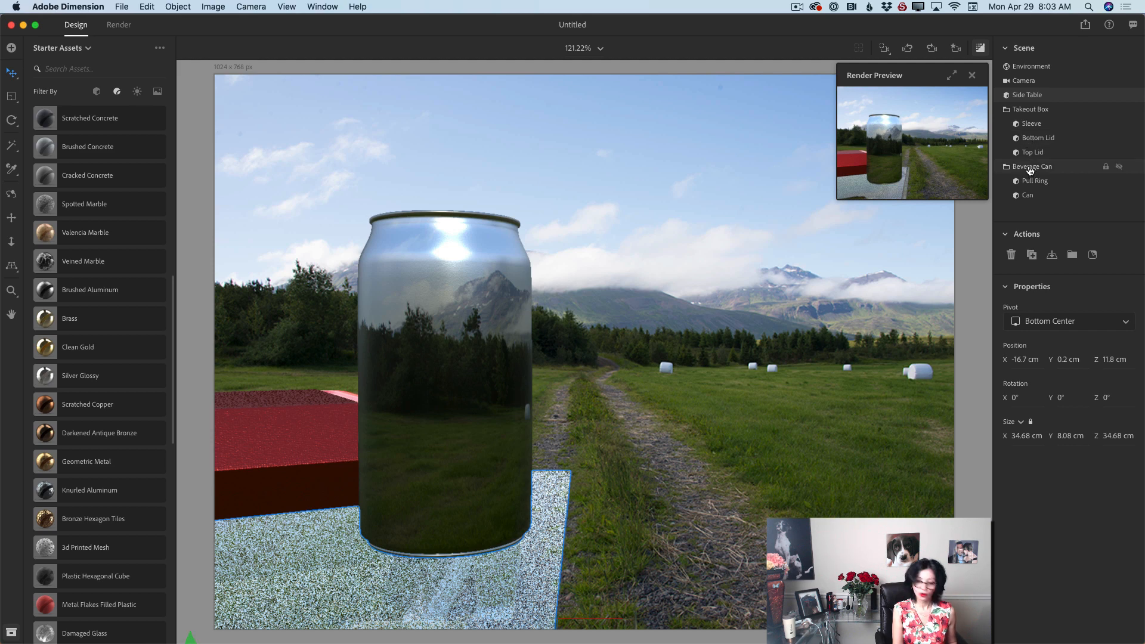
{"action": "left_click", "coordinate": [1029, 167], "text": "shift"}
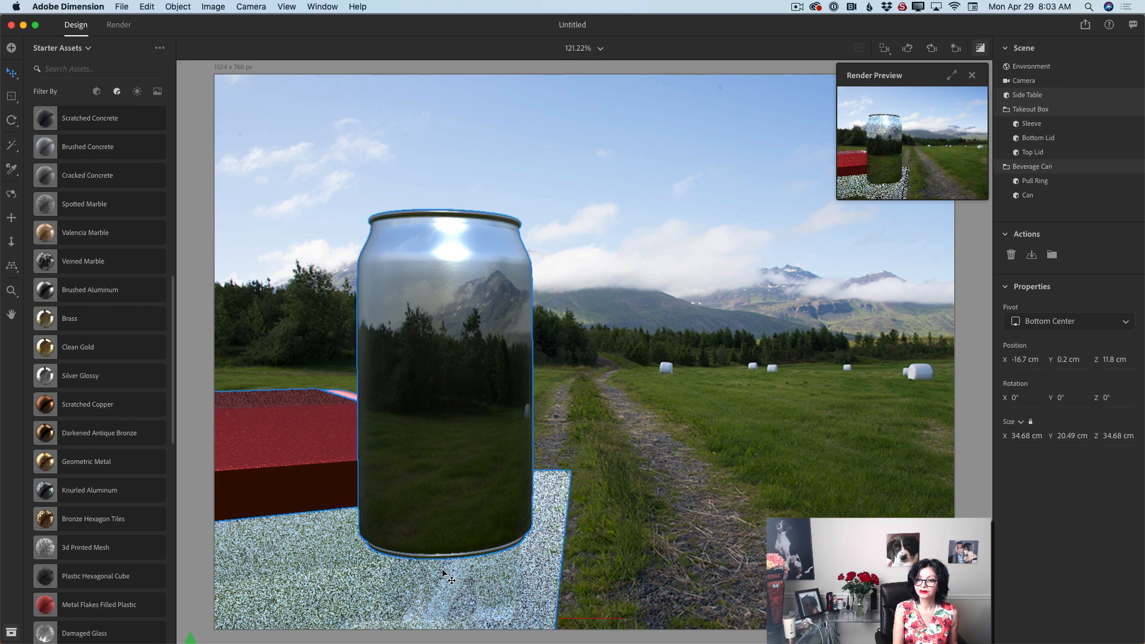
{"action": "scroll", "coordinate": [442, 573], "scroll_direction": "up", "scroll_amount": 2}
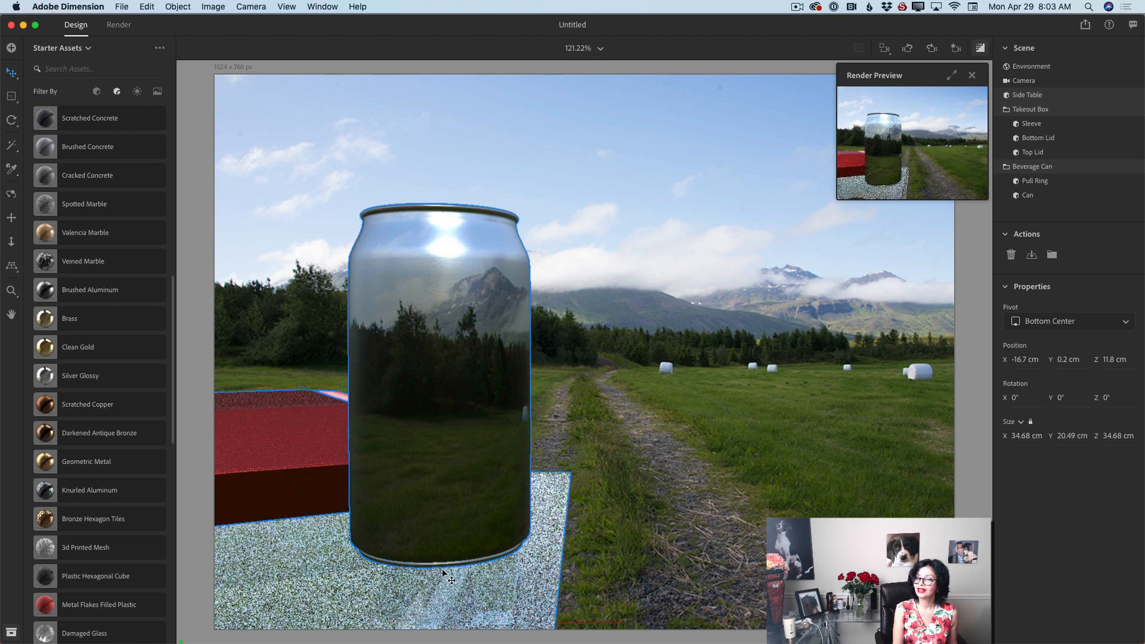
{"action": "scroll", "coordinate": [441, 572], "scroll_direction": "down", "scroll_amount": 2}
{"action": "scroll", "coordinate": [441, 573], "scroll_direction": "down", "scroll_amount": 1}
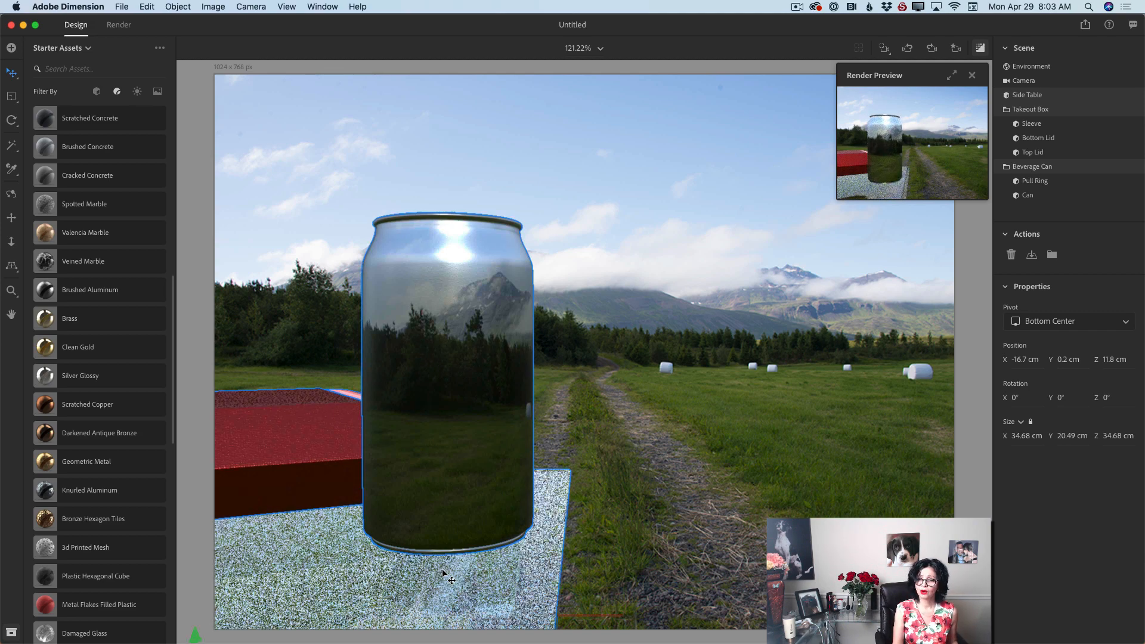
{"action": "scroll", "coordinate": [442, 573], "scroll_direction": "up", "scroll_amount": 2}
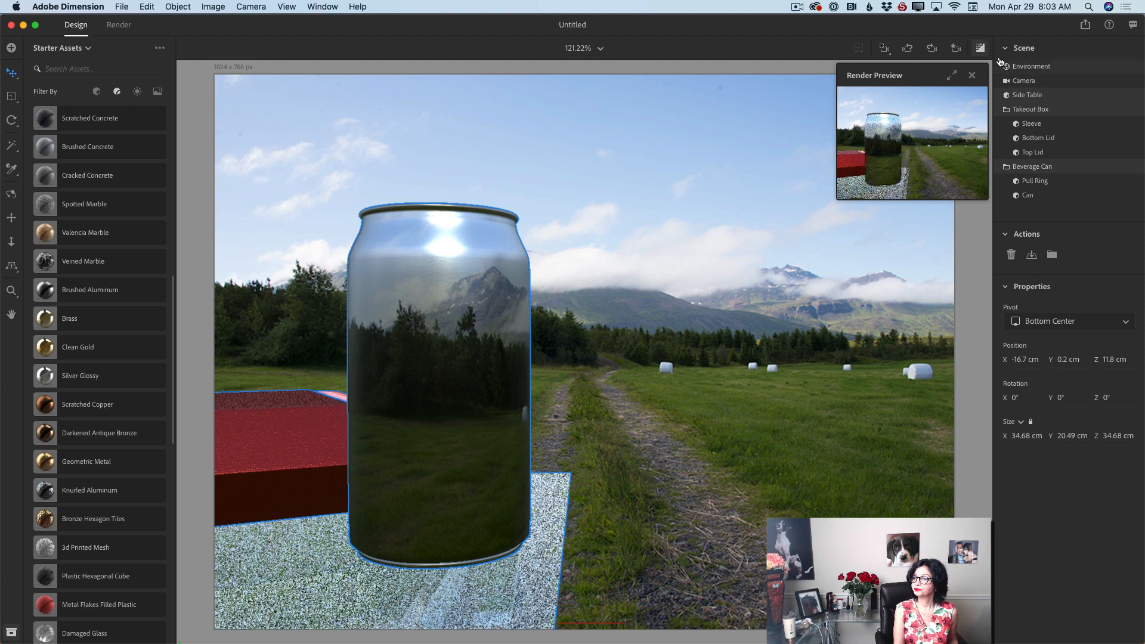
- Close the render preview and bookmark the current camera view as Front
{"action": "left_click", "coordinate": [972, 75]}
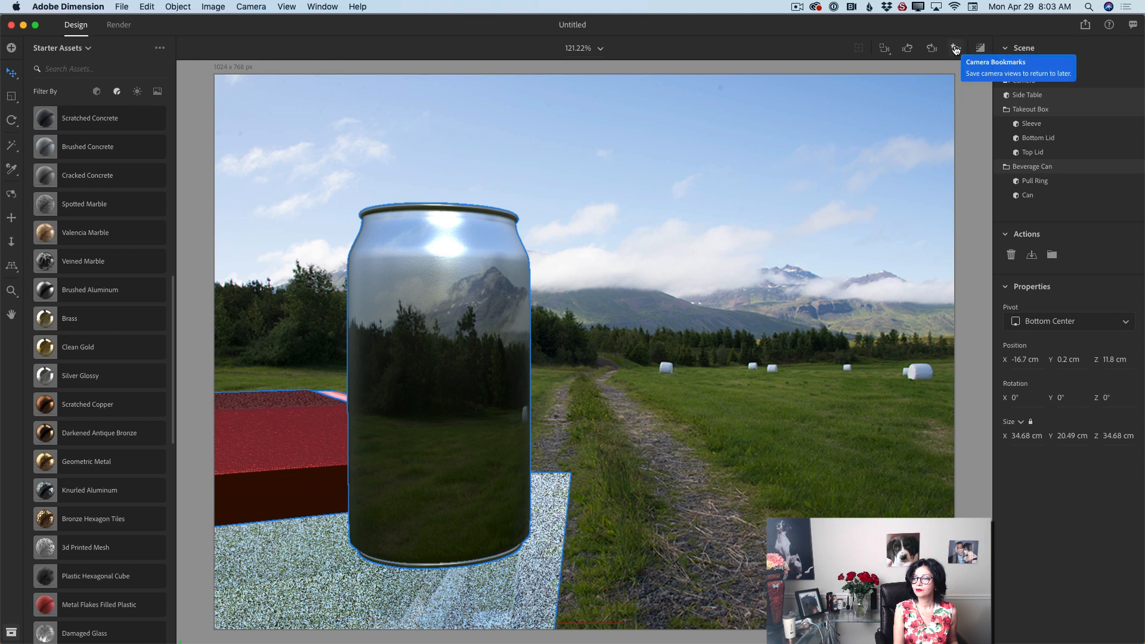
{"action": "left_click", "coordinate": [955, 49]}
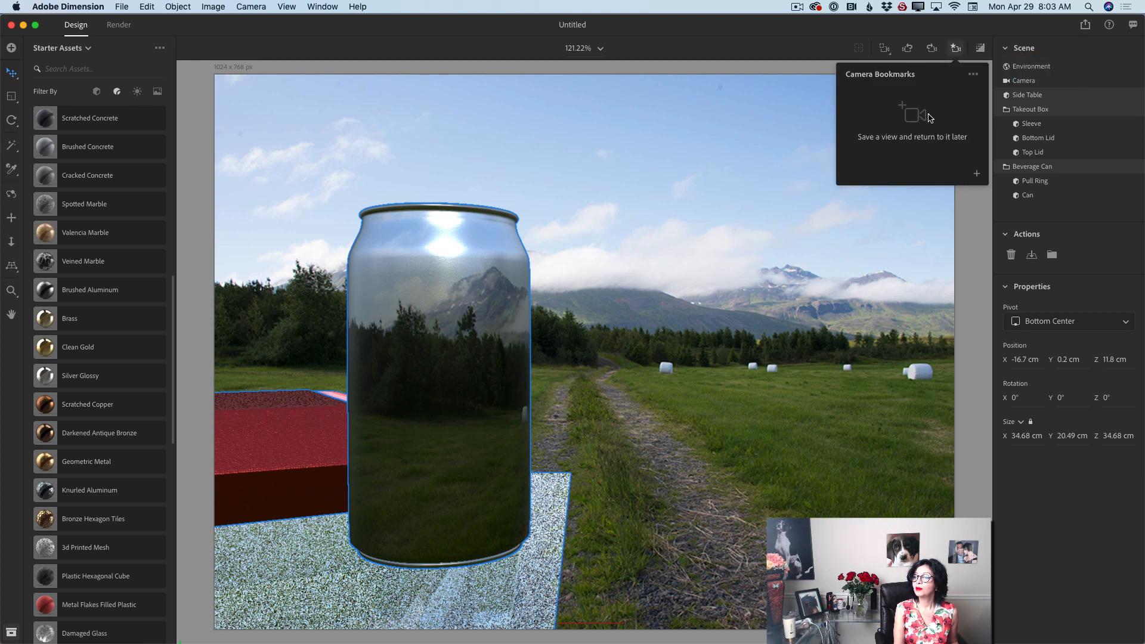
{"action": "left_click", "coordinate": [977, 176]}
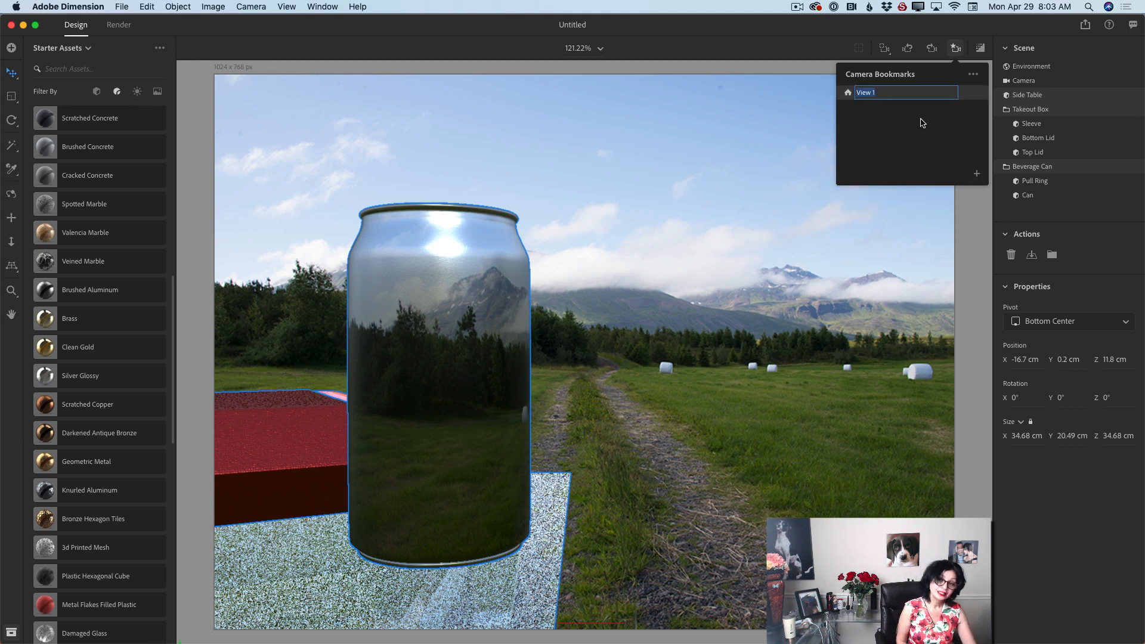
{"action": "type", "text": "Fro"}
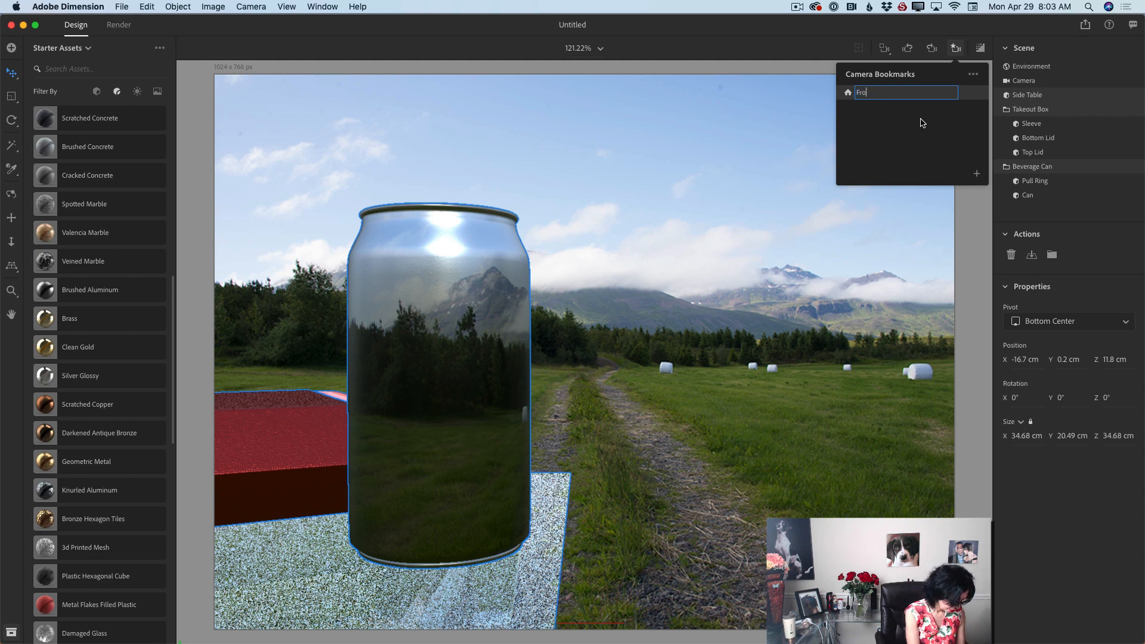
{"action": "type", "text": "nt"}
{"action": "key", "text": "Return"}
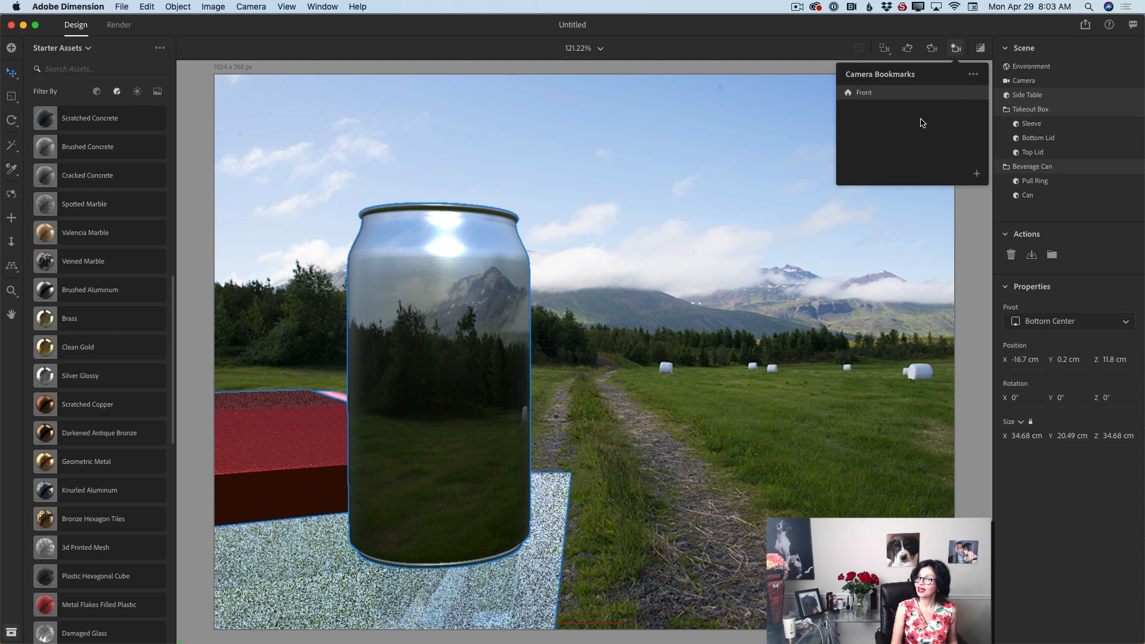
- Orbit the camera to bring the Takeout Box into view and move the Beverage Can to about X -7.6, Y 10.4, Z 24.8 cm
{"action": "left_click", "coordinate": [12, 197]}
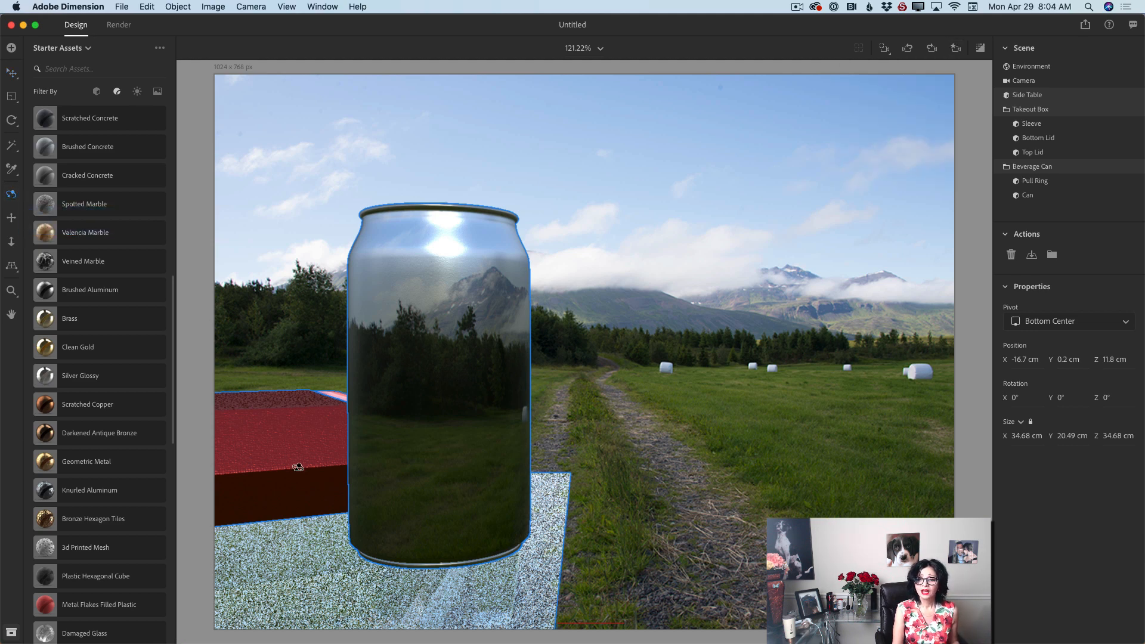
{"action": "left_click_drag", "start_coordinate": [308, 545], "coordinate": [380, 540]}
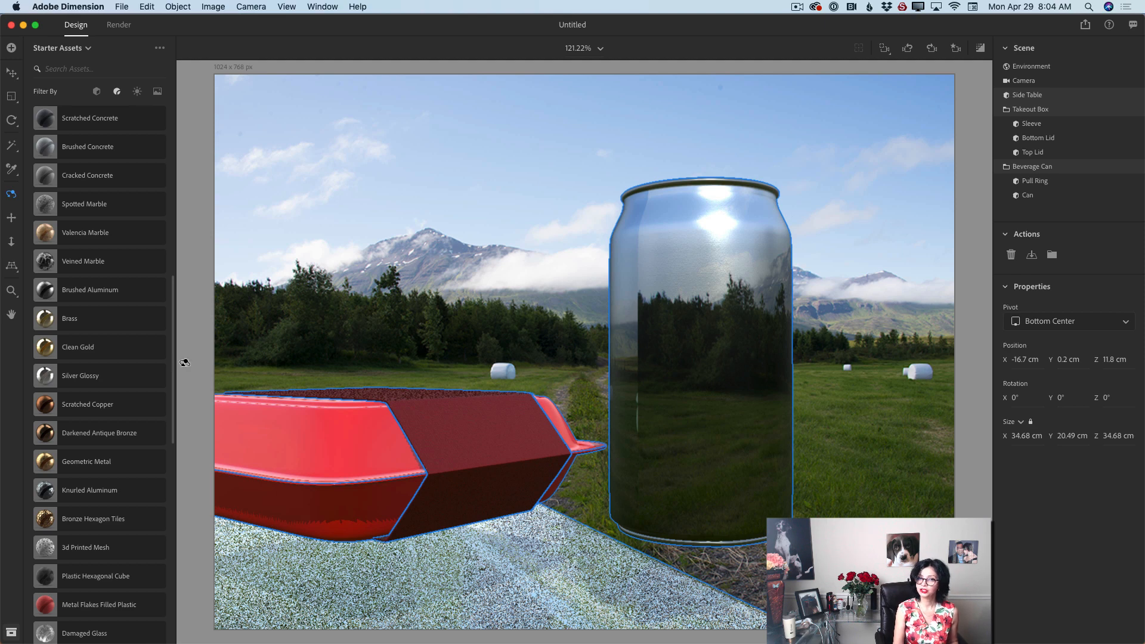
{"action": "left_click", "coordinate": [11, 74]}
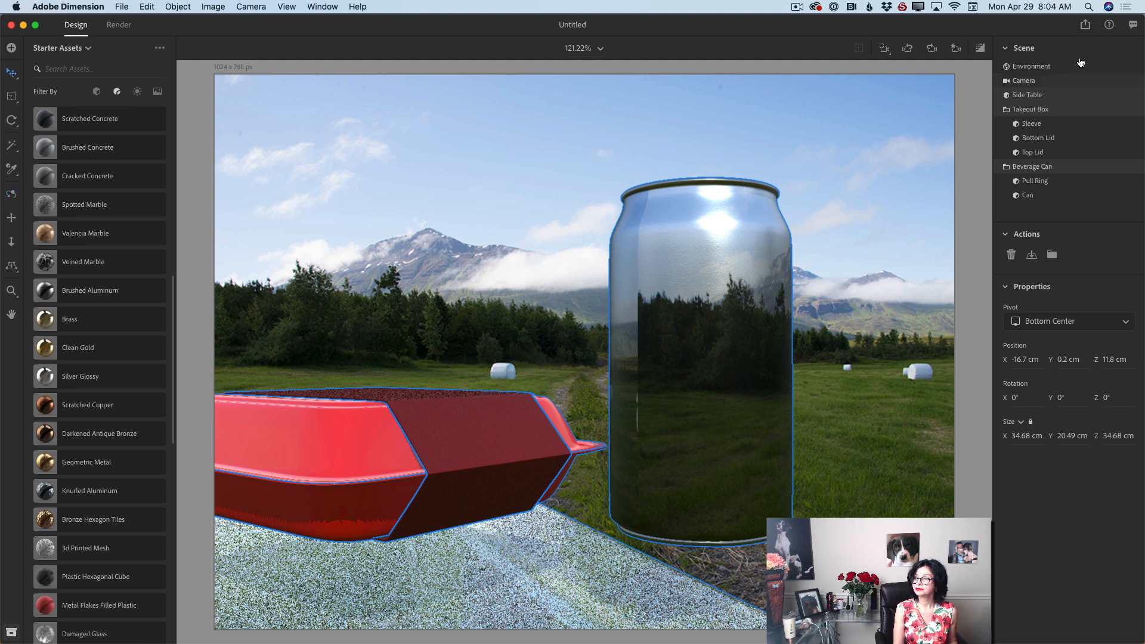
{"action": "left_click", "coordinate": [1044, 169]}
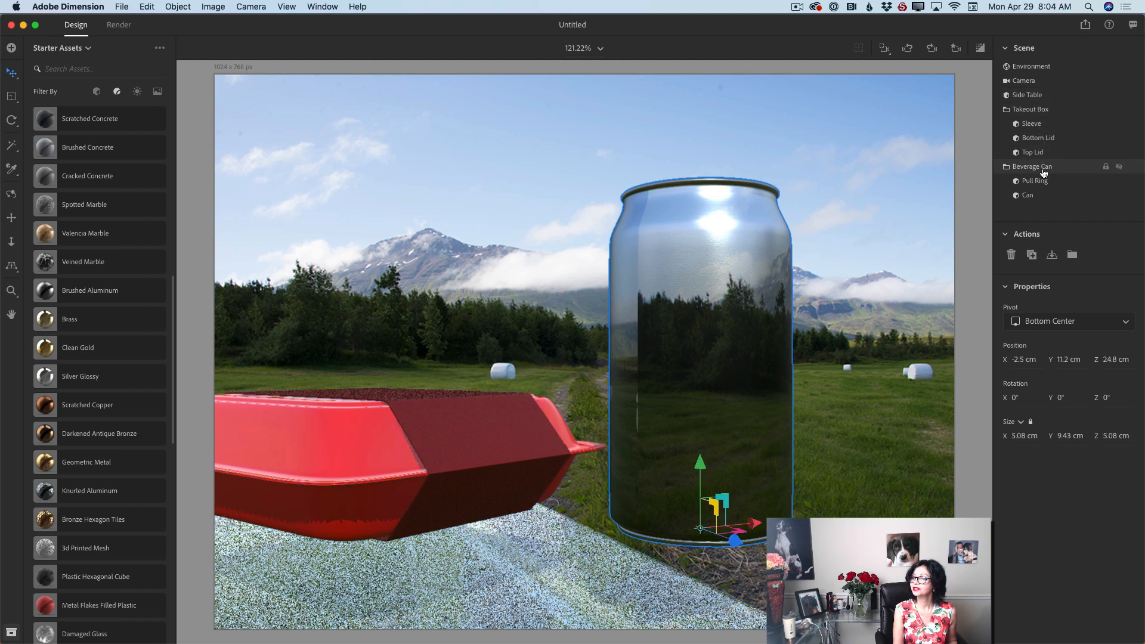
{"action": "left_click_drag", "start_coordinate": [750, 524], "coordinate": [592, 608]}
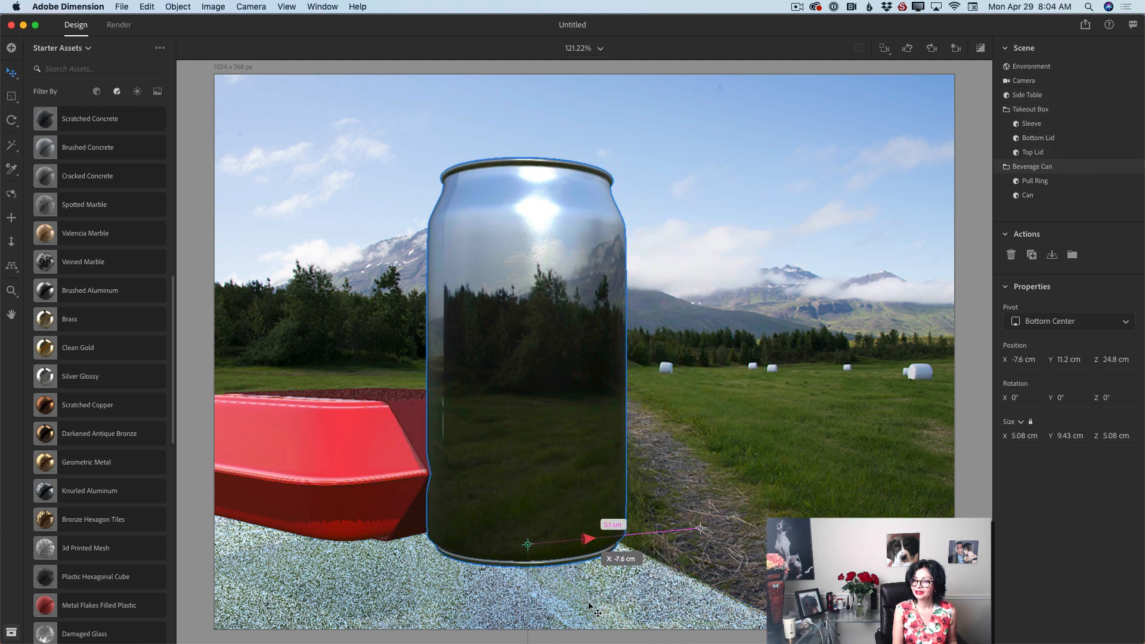
{"action": "left_click_drag", "start_coordinate": [533, 488], "coordinate": [540, 522]}
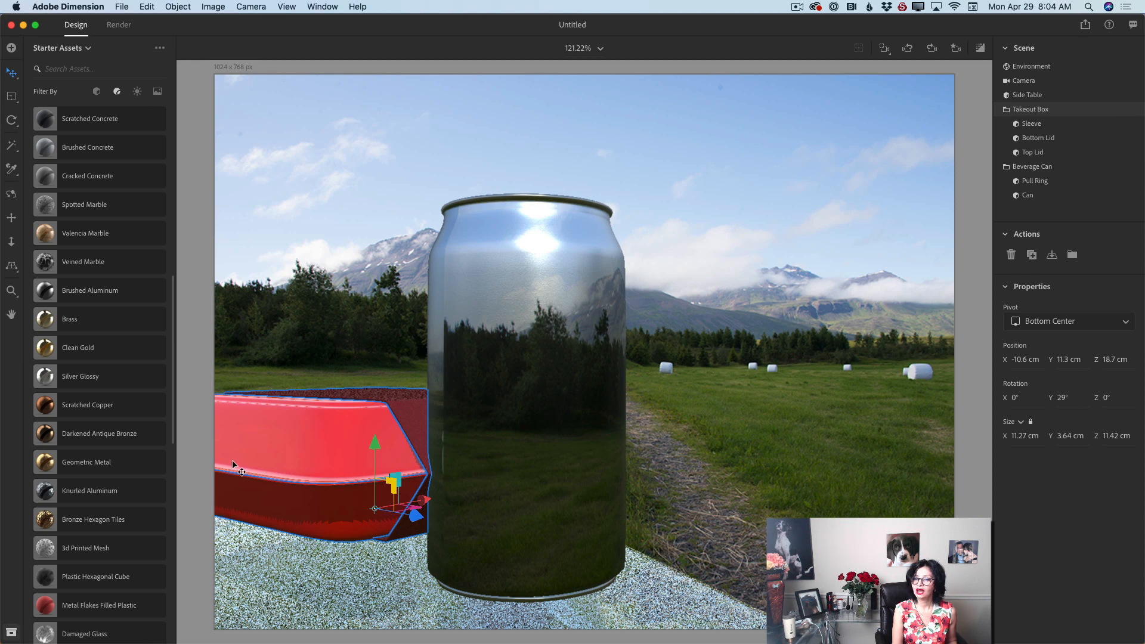
- Move the Takeout Box to about X -13, Z 20 cm and the Beverage Can to about X -7.5, Z 26.5 cm
{"action": "left_click_drag", "start_coordinate": [426, 502], "coordinate": [353, 527]}
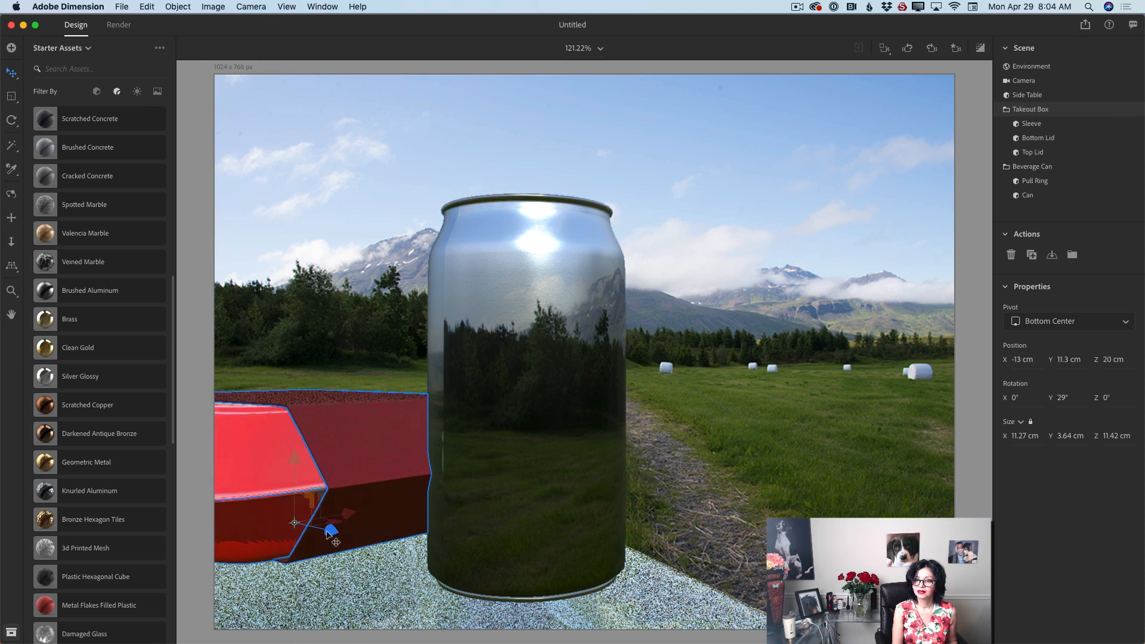
{"action": "left_click", "coordinate": [528, 535]}
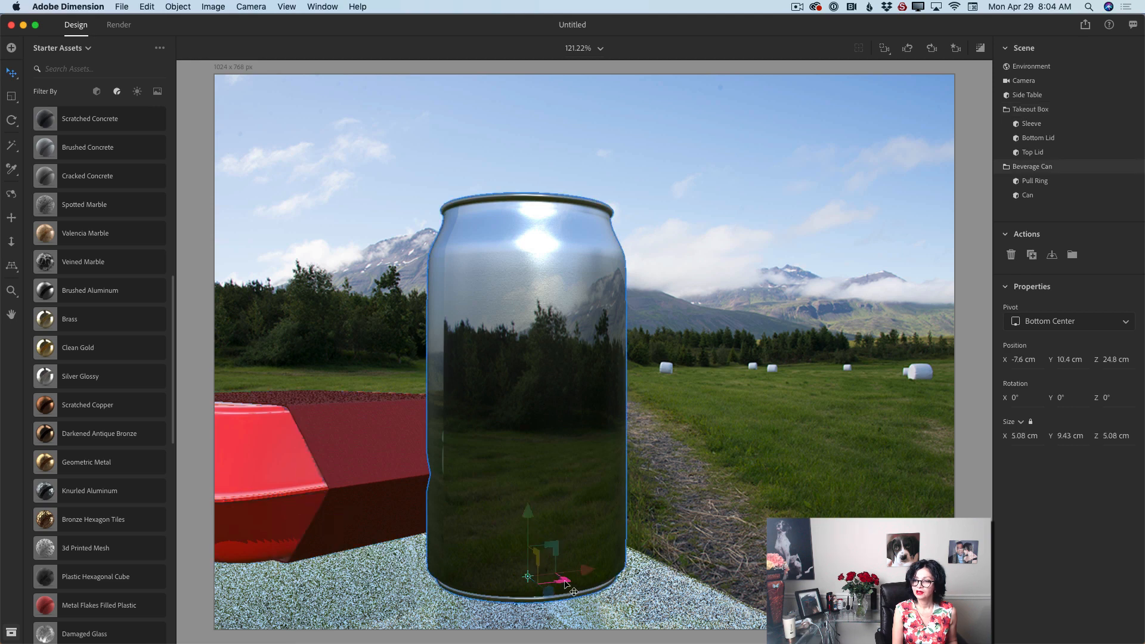
{"action": "left_click_drag", "start_coordinate": [565, 581], "coordinate": [596, 601]}
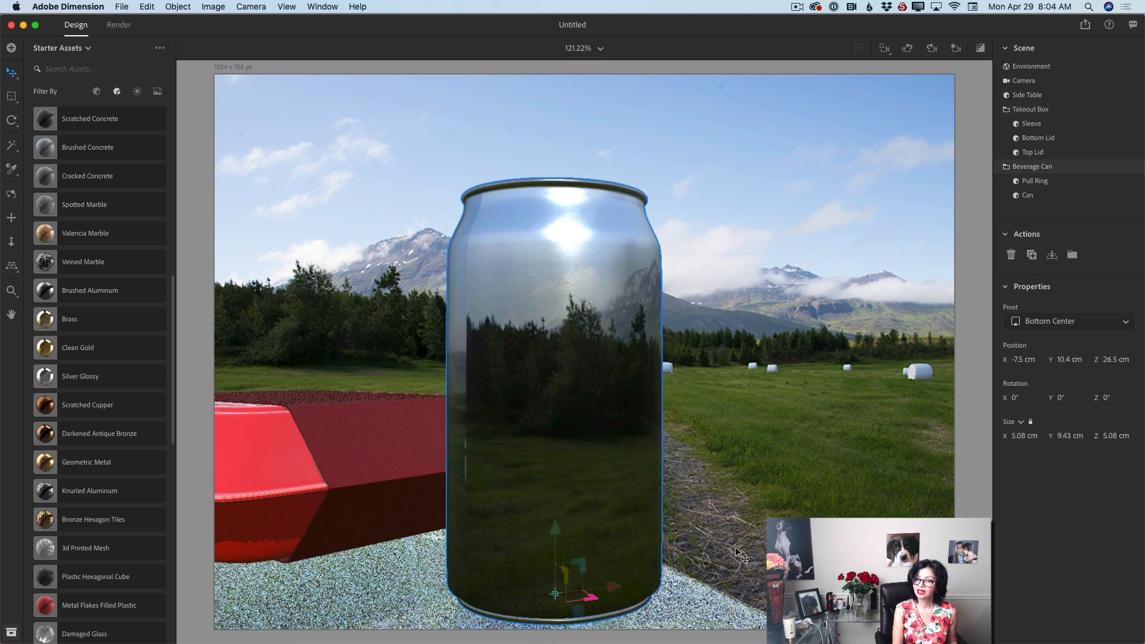
- Bookmark the current camera view as Left Side
{"action": "left_click", "coordinate": [956, 52]}
{"action": "left_click", "coordinate": [976, 177]}
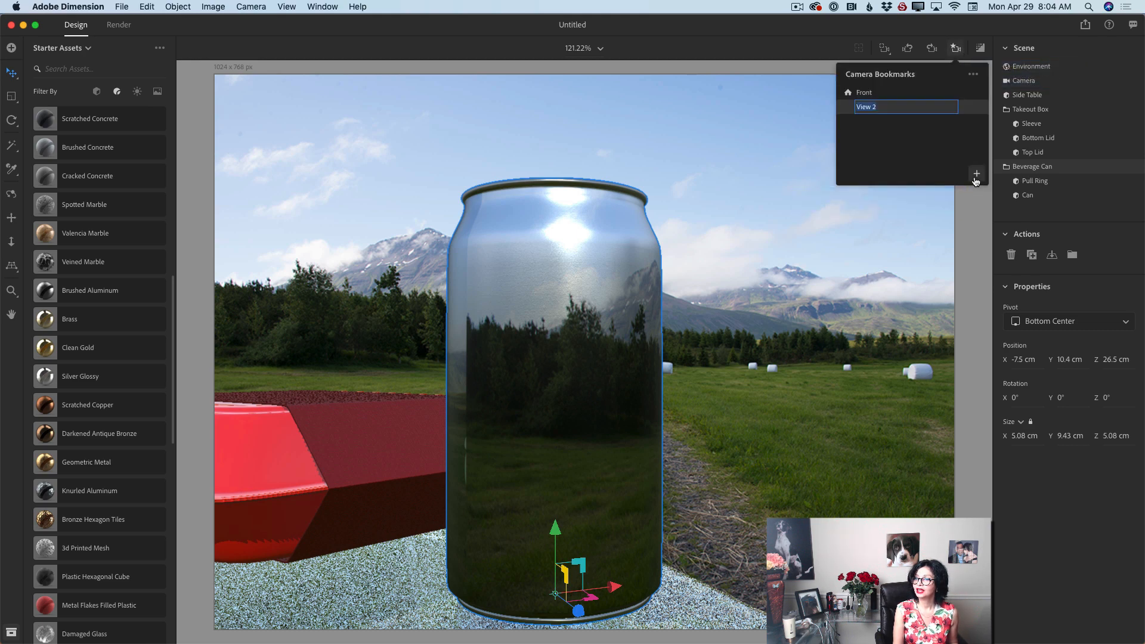
{"action": "type", "text": "Left Side"}
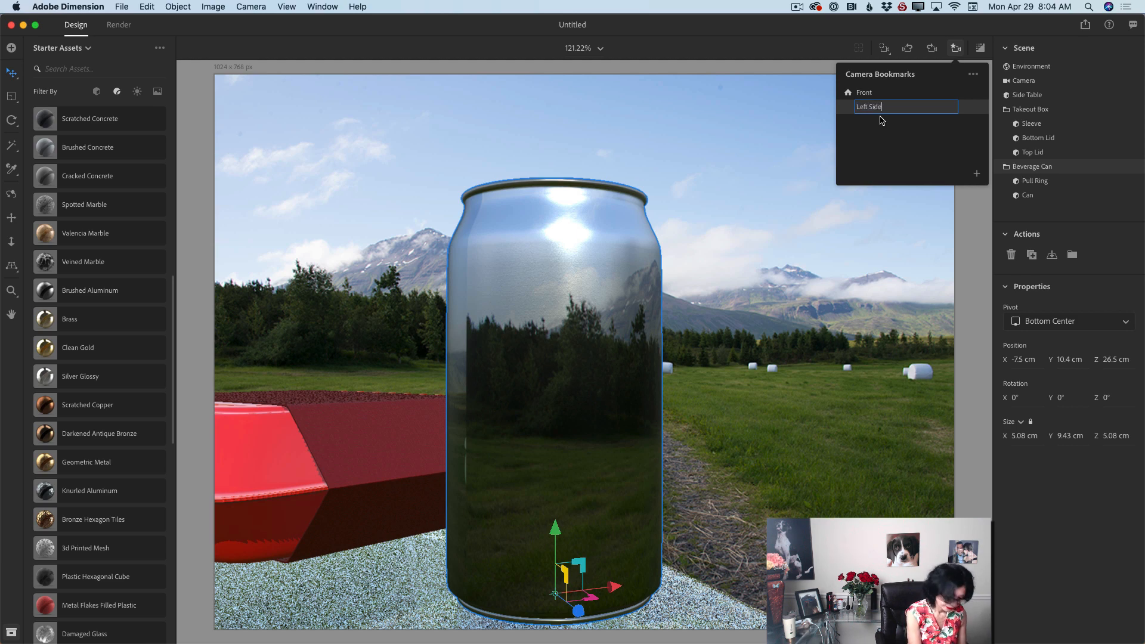
{"action": "key", "text": "Return"}
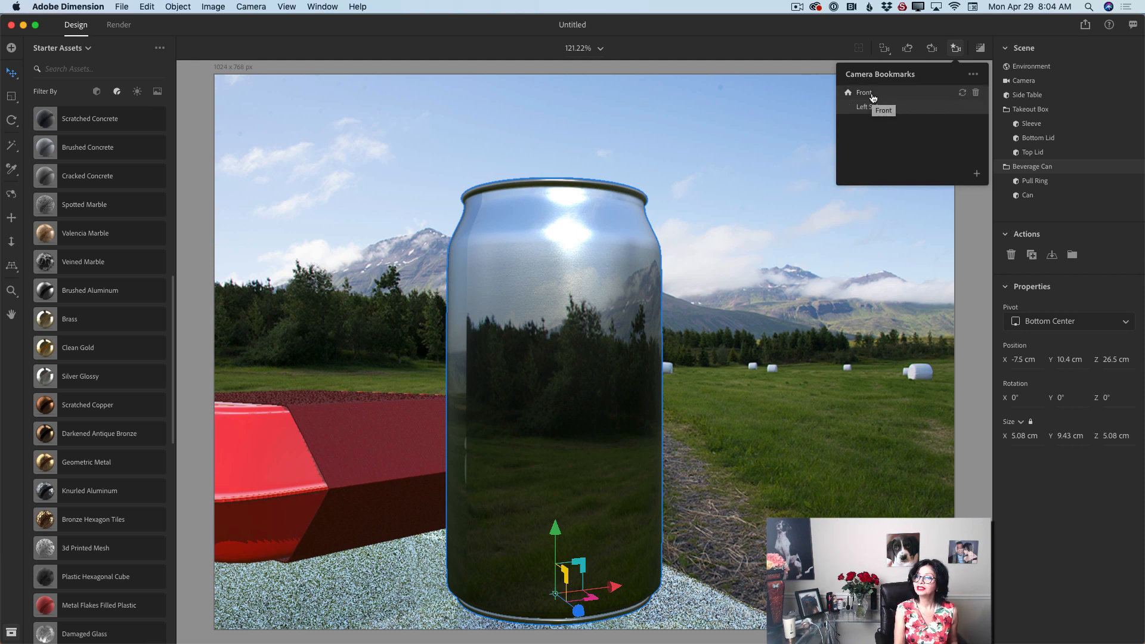
- Move the Beverage Can to about X -3.4, Z 25 cm in the Front view and to about X -6.9 cm in the Left Side view
{"action": "left_click", "coordinate": [872, 94]}
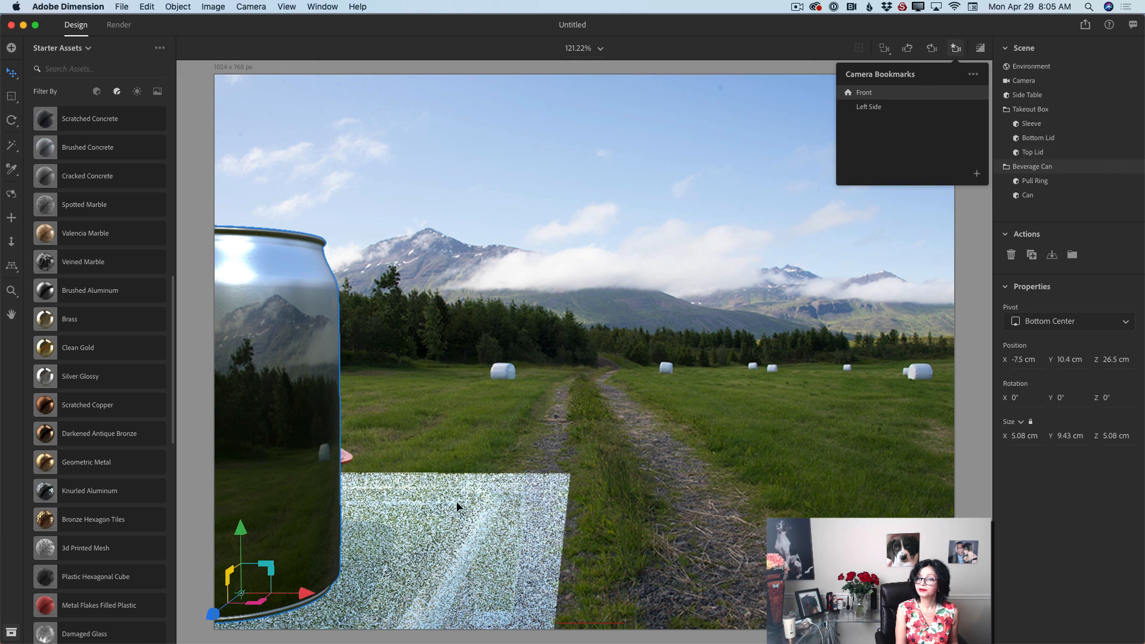
{"action": "left_click_drag", "start_coordinate": [306, 592], "coordinate": [432, 593]}
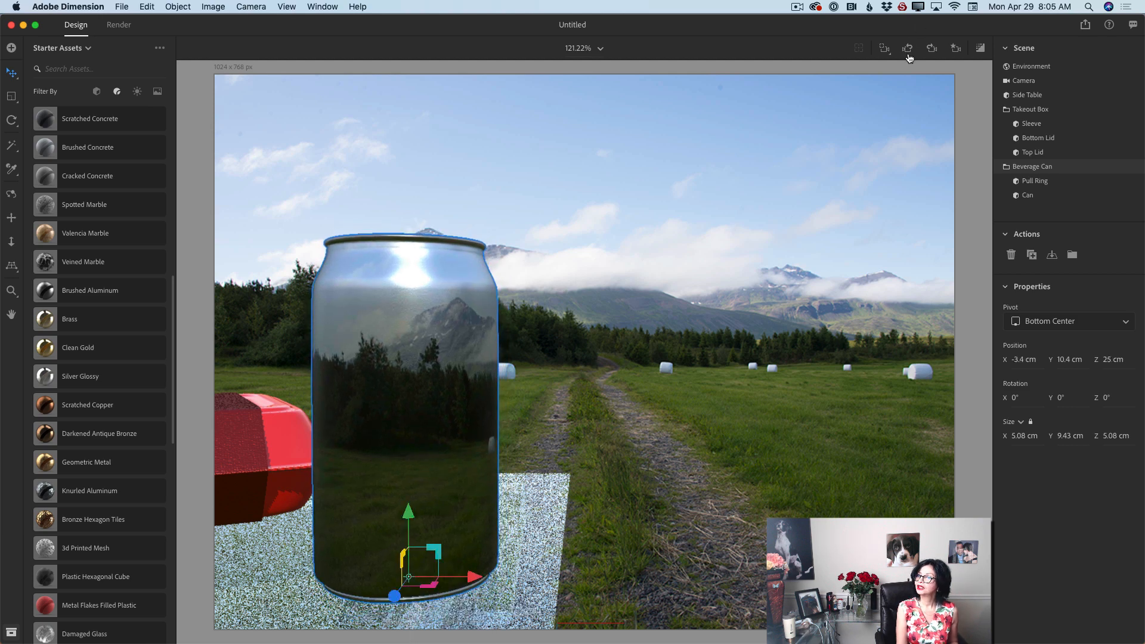
{"action": "left_click", "coordinate": [956, 47]}
{"action": "left_click", "coordinate": [890, 109]}
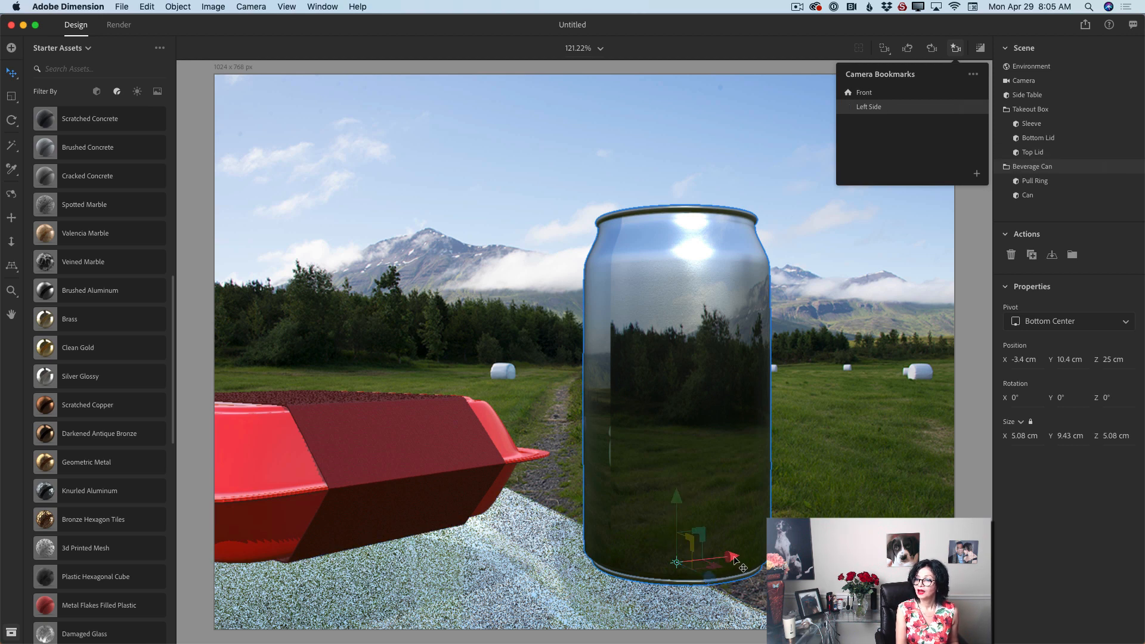
{"action": "left_click_drag", "start_coordinate": [734, 557], "coordinate": [651, 589]}
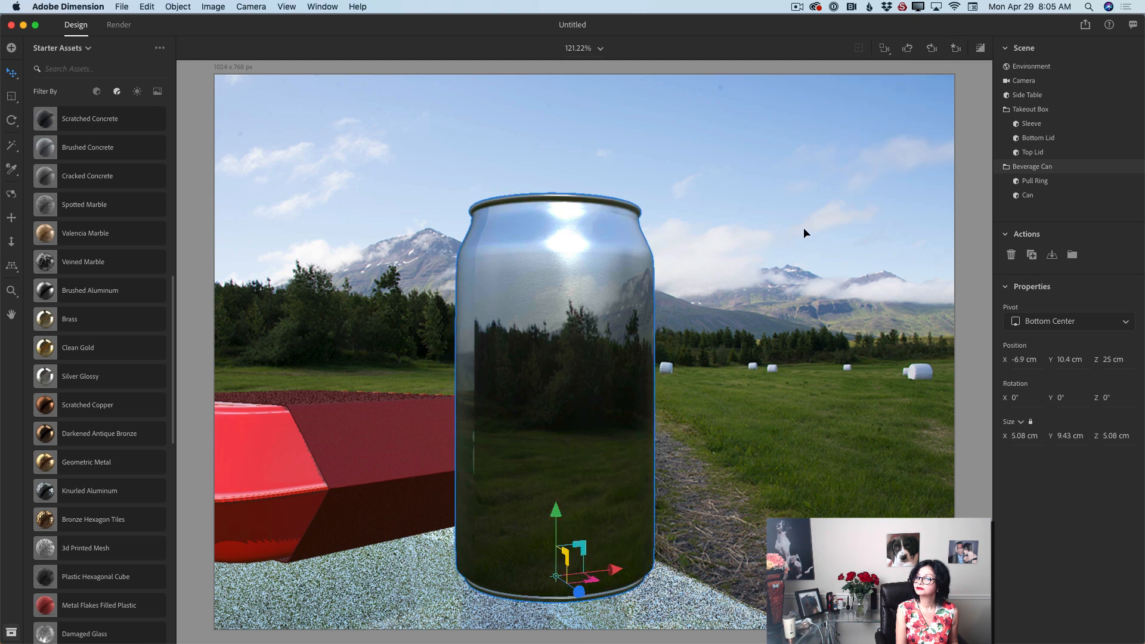
- Move the Beverage Can to about X -4.9, Z 24.4 cm in the Front view and to about X -6.3, Y 9.8 cm in the Left Side view
{"action": "left_click", "coordinate": [955, 48]}
{"action": "left_click", "coordinate": [873, 96]}
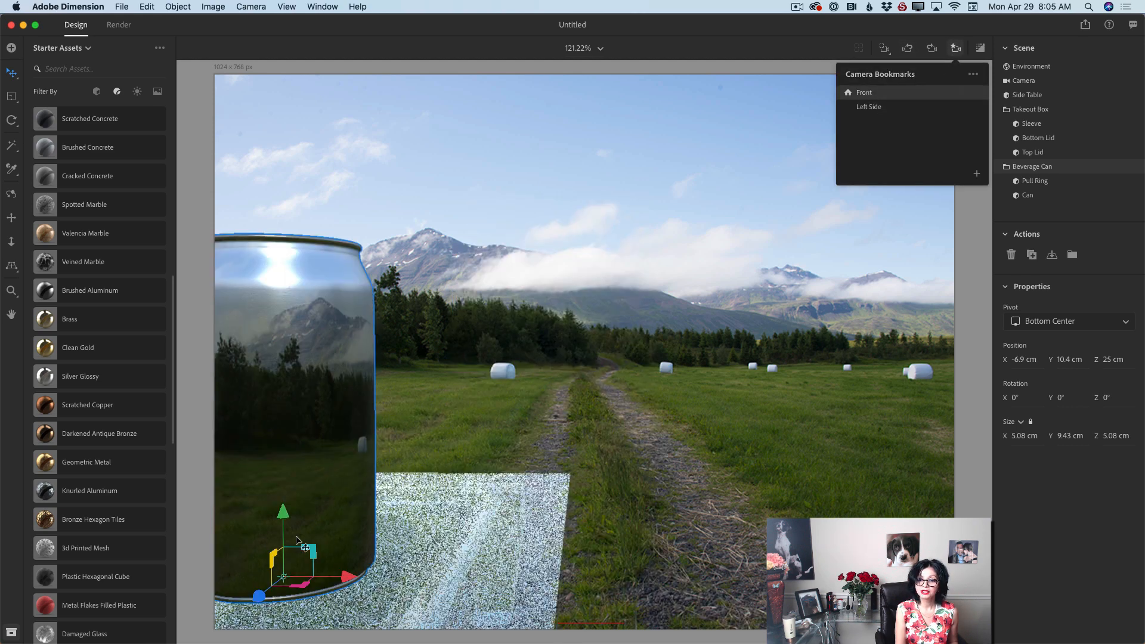
{"action": "left_click_drag", "start_coordinate": [297, 583], "coordinate": [382, 582]}
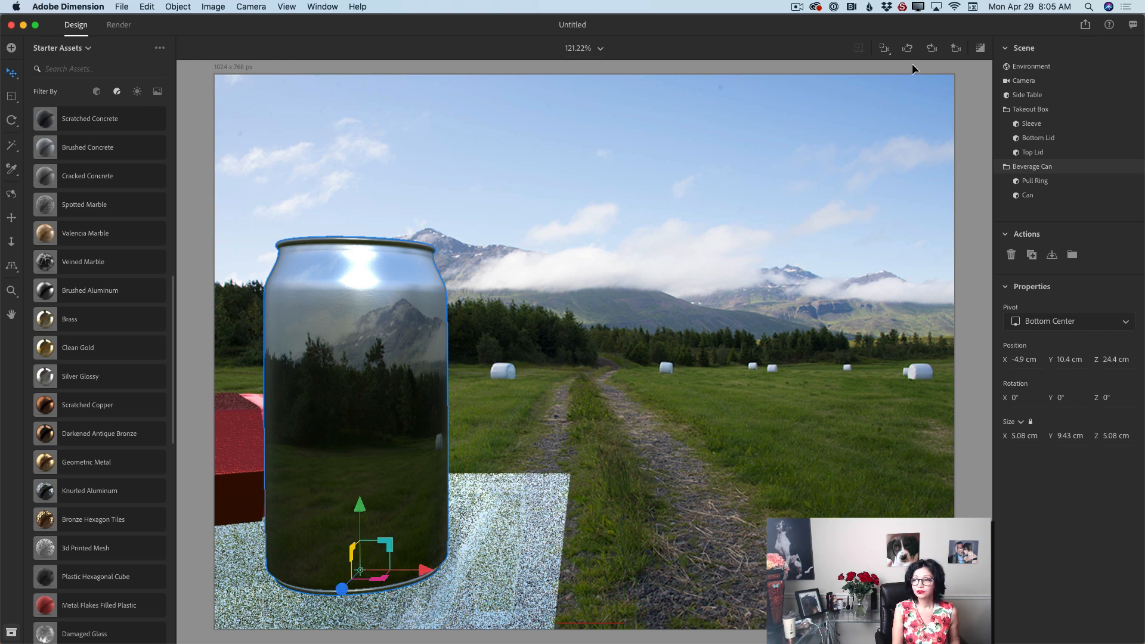
{"action": "left_click", "coordinate": [955, 48]}
{"action": "left_click", "coordinate": [887, 108]}
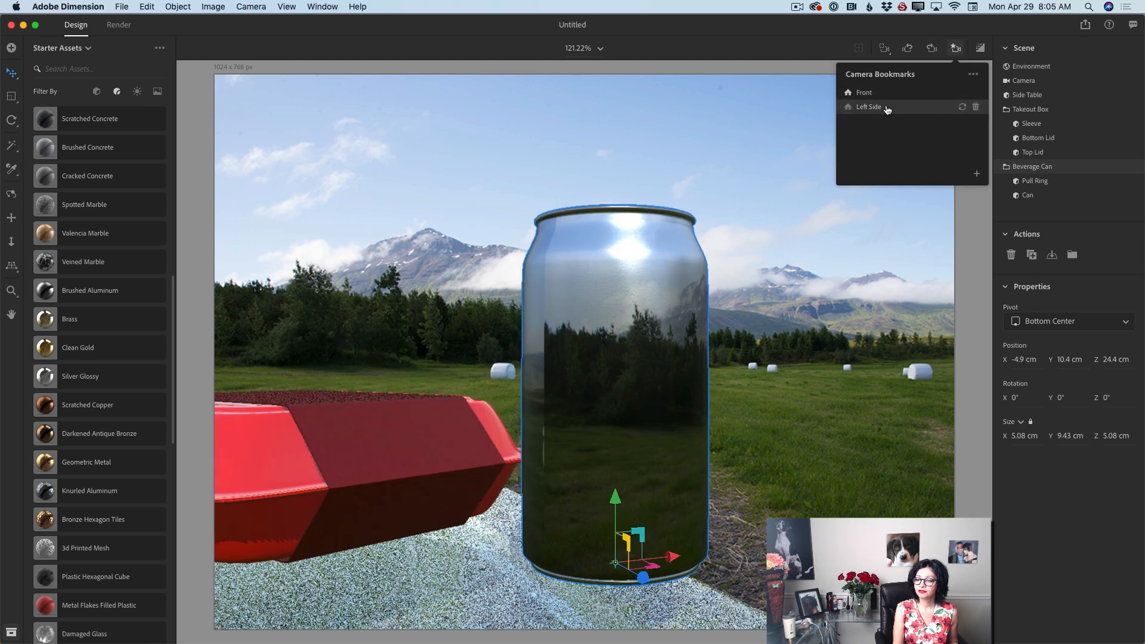
{"action": "left_click_drag", "start_coordinate": [638, 534], "coordinate": [602, 566]}
- Move the Takeout Box to about X -14.1, Z 18 cm and the Beverage Can to about X -6.2, Y 10.3, Z 22.7 cm
{"action": "left_click", "coordinate": [396, 499]}
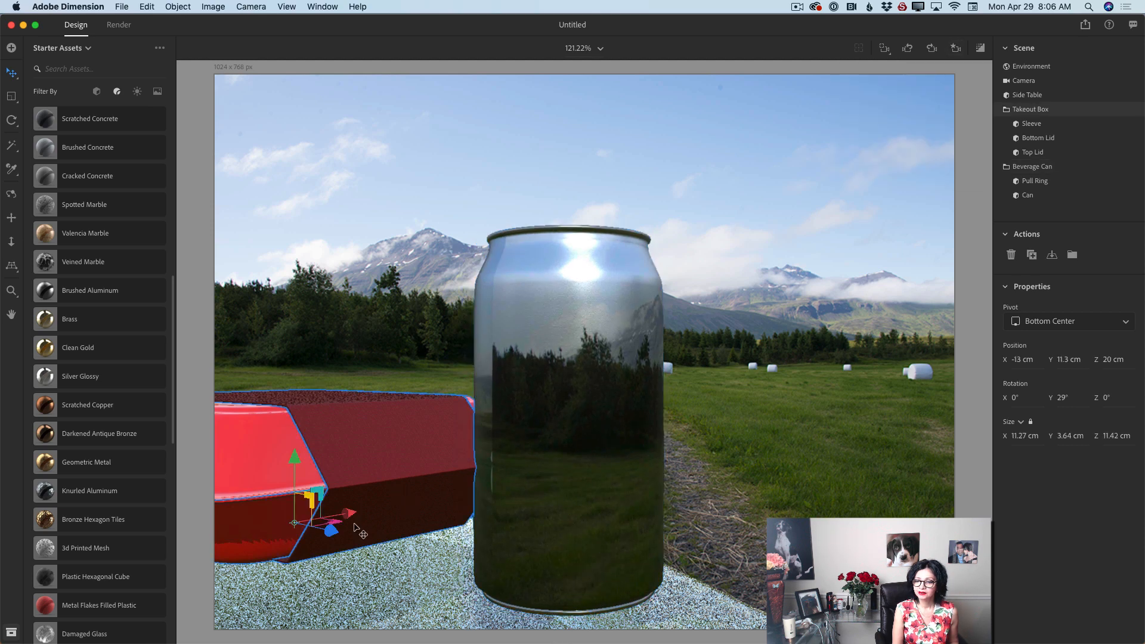
{"action": "left_click_drag", "start_coordinate": [329, 529], "coordinate": [285, 521]}
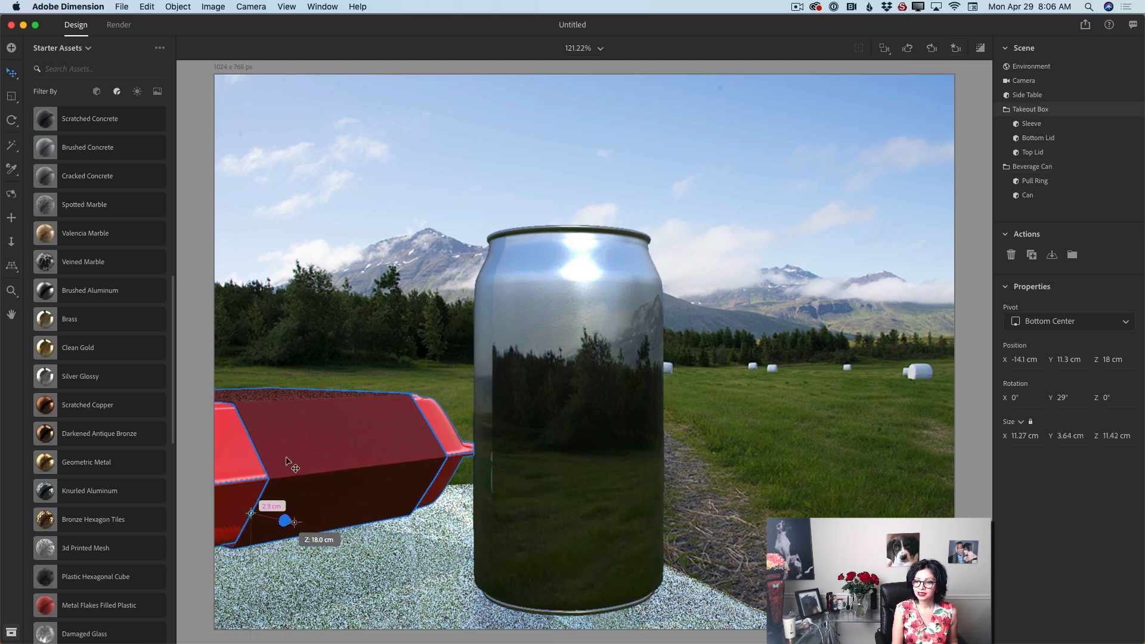
{"action": "left_click", "coordinate": [576, 569]}
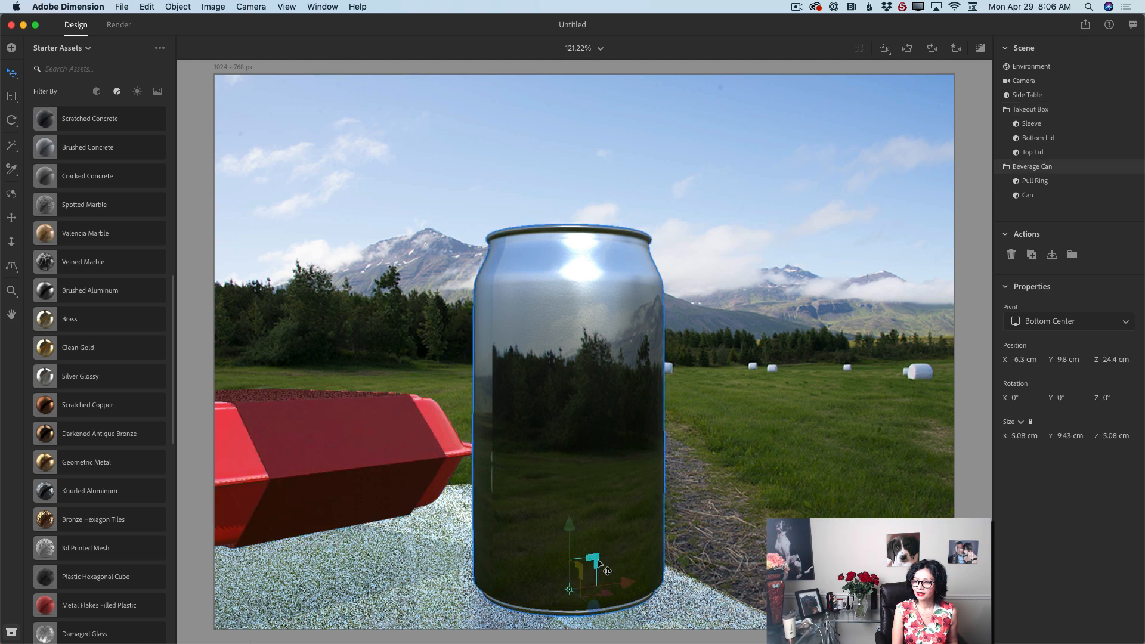
{"action": "mouse_move", "coordinate": [584, 567]}
{"action": "left_mouse_down"}
{"action": "mouse_move", "coordinate": [556, 547]}
{"action": "mouse_move", "coordinate": [546, 570]}
{"action": "mouse_move", "coordinate": [533, 559]}
{"action": "mouse_move", "coordinate": [590, 572]}
{"action": "left_mouse_up"}
- Return to the Front view, shift the Beverage Can away from the Takeout Box, and move the box to about X -13.2, Y 9.9, Z 15.2 cm
{"action": "left_click", "coordinate": [954, 49]}
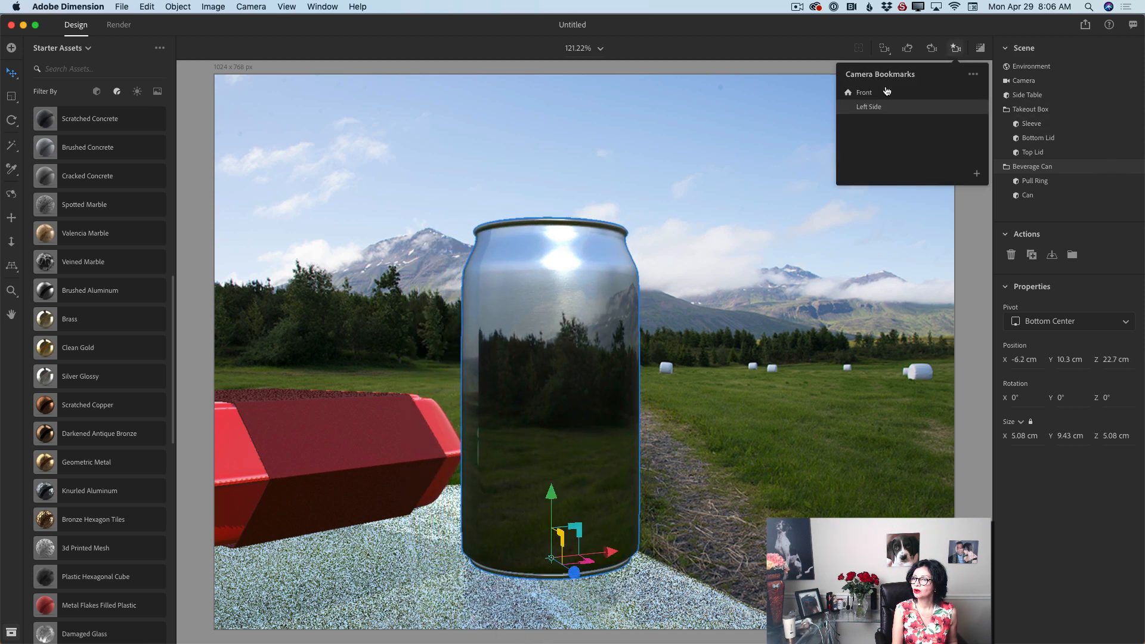
{"action": "left_click", "coordinate": [869, 94]}
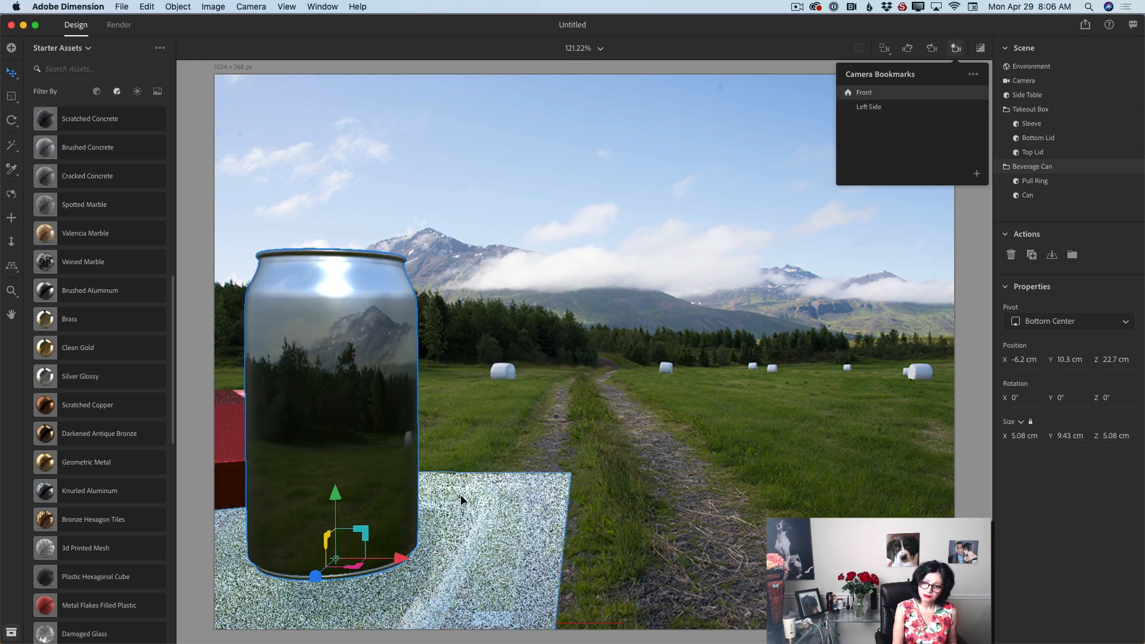
{"action": "left_click_drag", "start_coordinate": [372, 541], "coordinate": [458, 535]}
{"action": "left_click", "coordinate": [236, 459]}
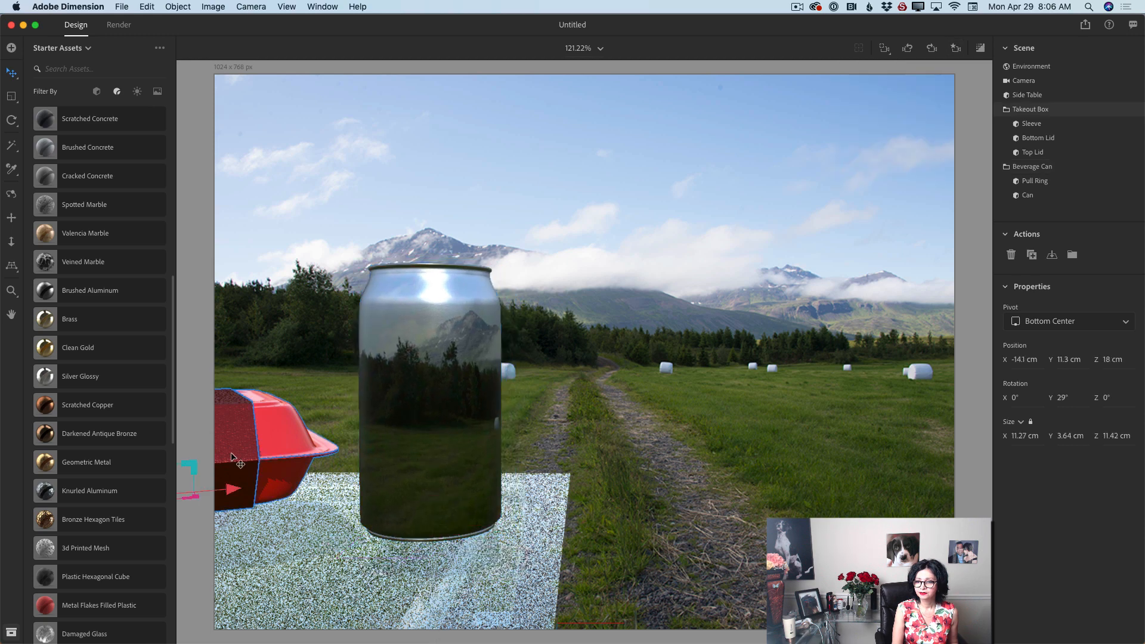
{"action": "left_click_drag", "start_coordinate": [251, 493], "coordinate": [223, 456]}
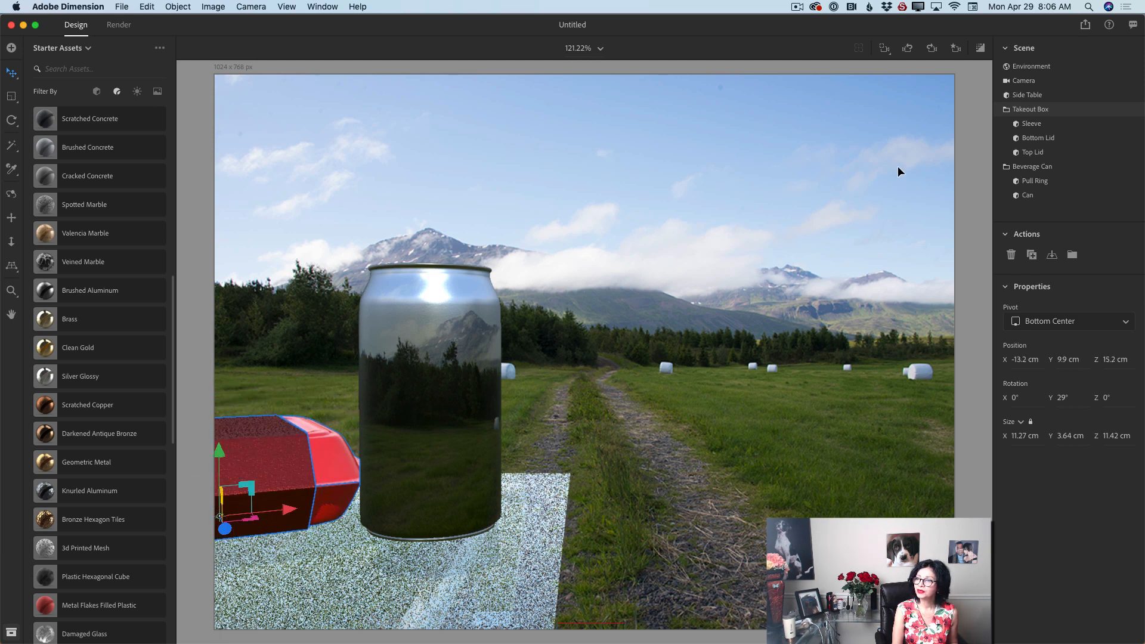
- Move the Beverage Can to about X -3.9, Y 10.4, Z 22.3 cm and check the enlarged render preview
{"action": "left_click", "coordinate": [377, 483]}
{"action": "left_click_drag", "start_coordinate": [470, 519], "coordinate": [446, 518]}
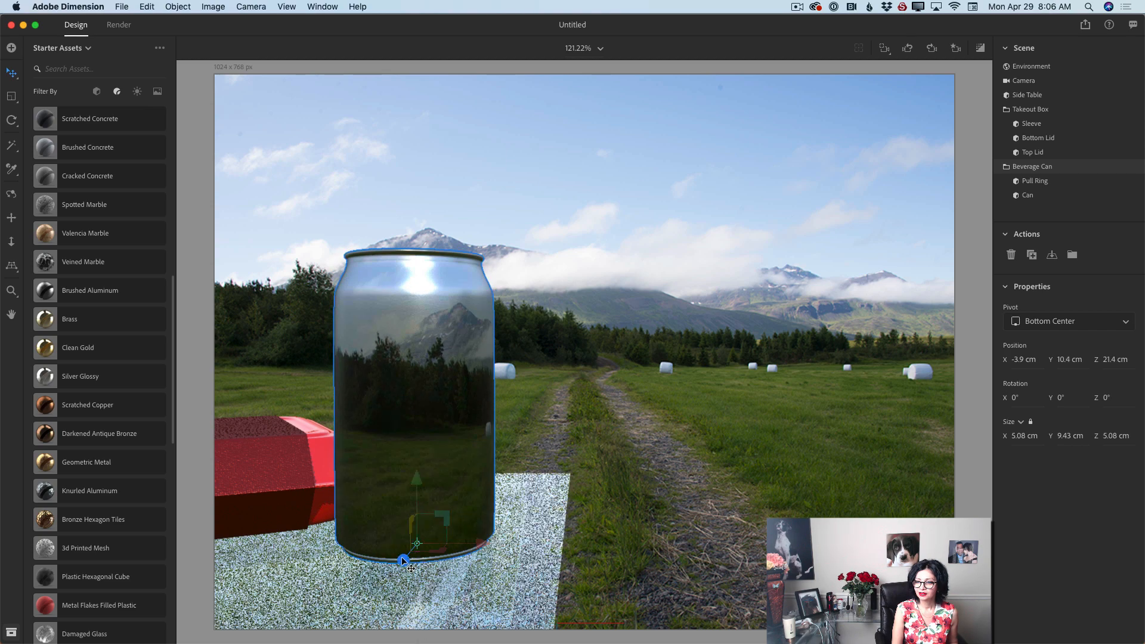
{"action": "left_click_drag", "start_coordinate": [406, 564], "coordinate": [401, 573]}
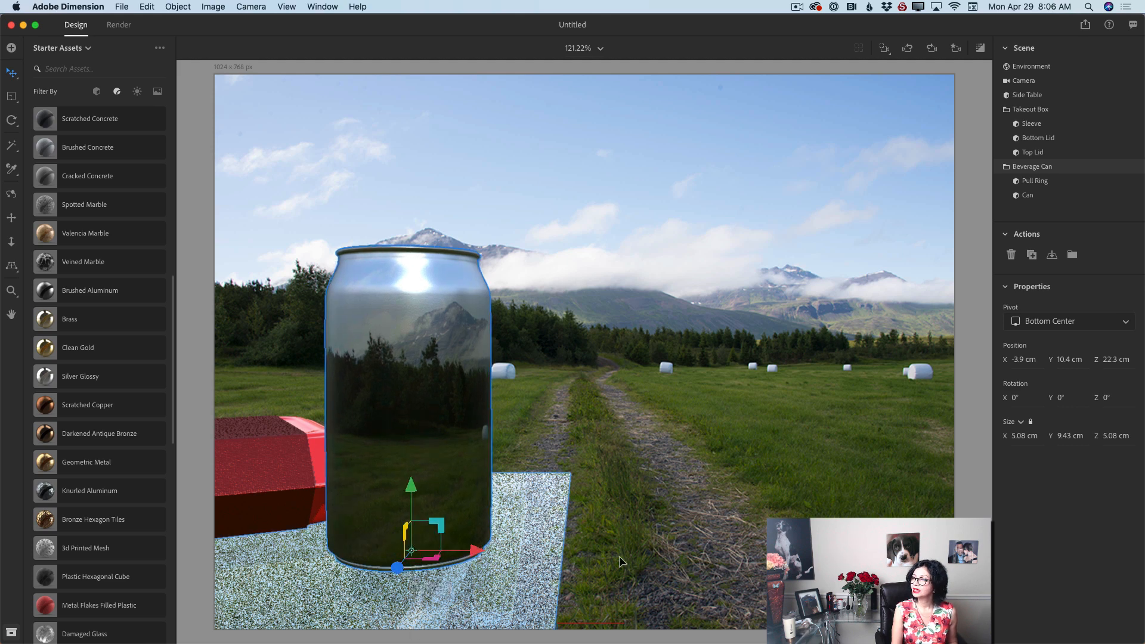
{"action": "left_click", "coordinate": [979, 50]}
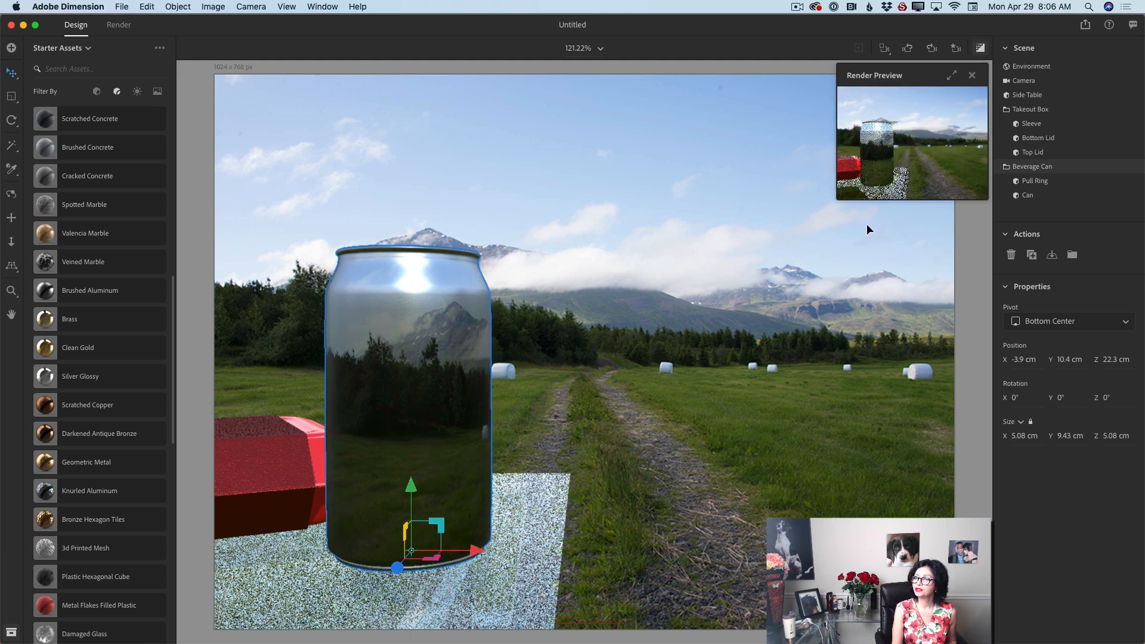
{"action": "left_click", "coordinate": [952, 76]}
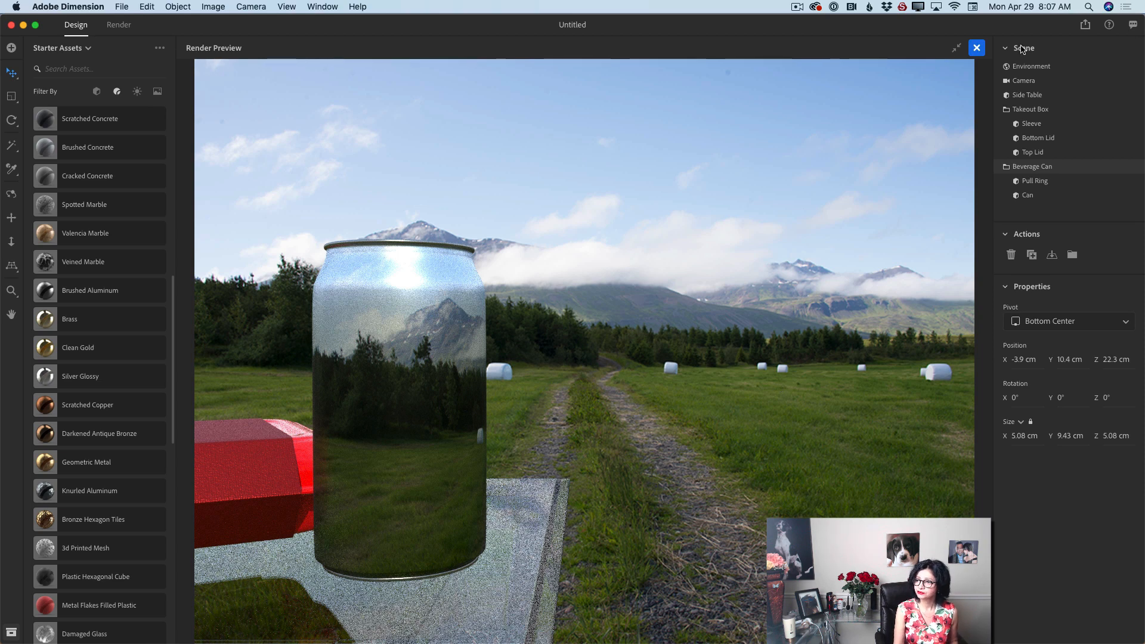
- Set the environment light to about 171% intensity and 132.8° rotation, and raise the sunlight intensity to about 141%
{"action": "left_click", "coordinate": [1014, 66]}
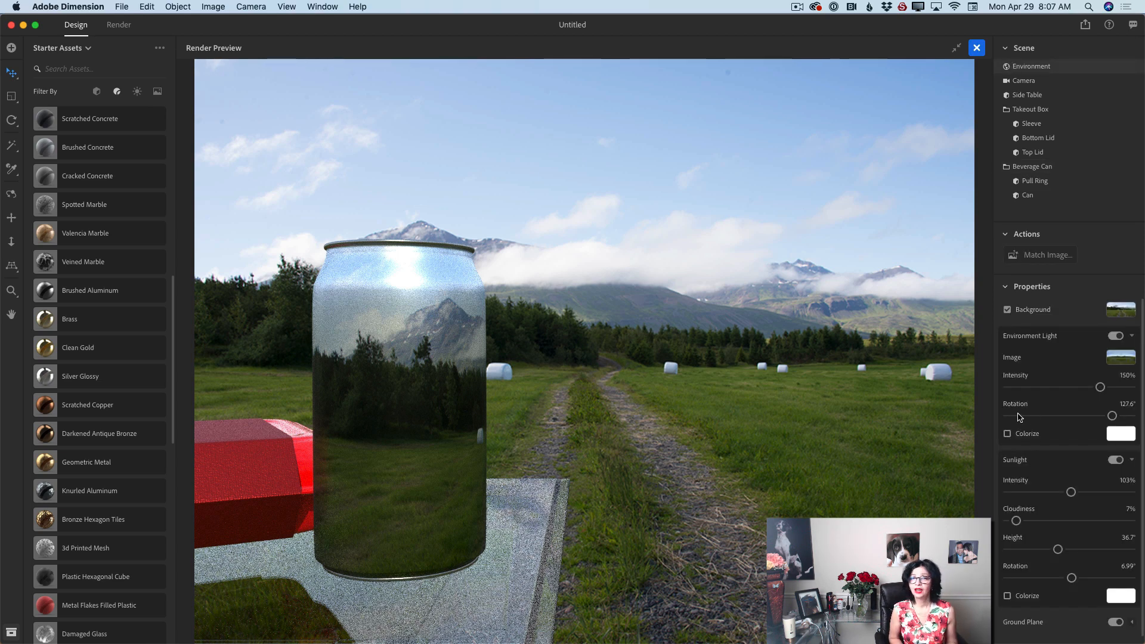
{"action": "left_click_drag", "start_coordinate": [1099, 387], "coordinate": [1120, 388]}
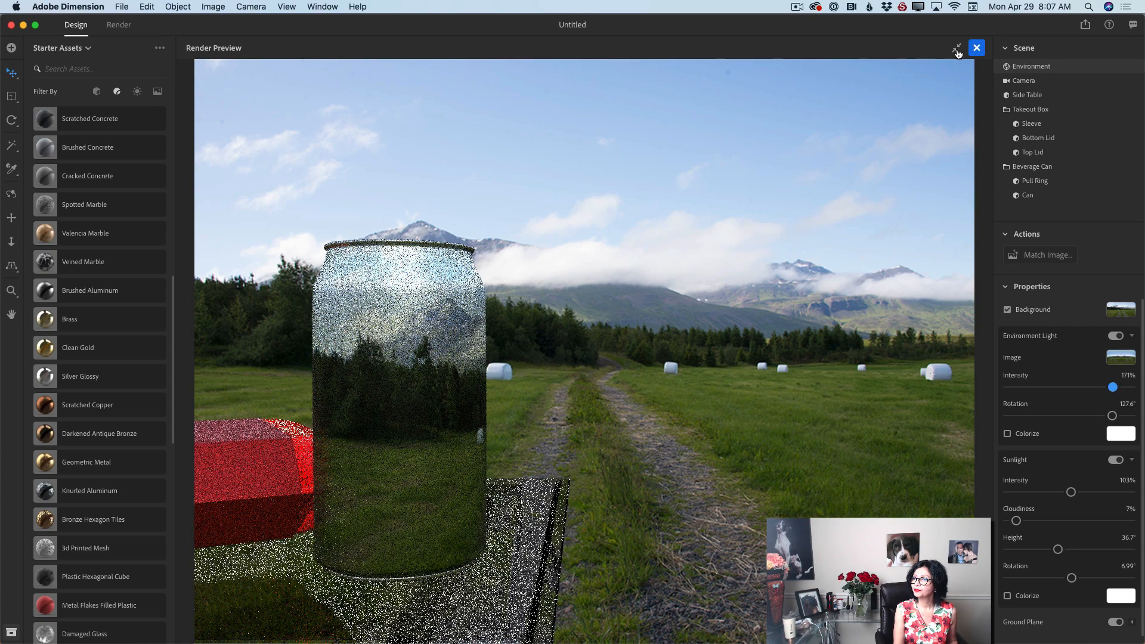
{"action": "left_click", "coordinate": [957, 48]}
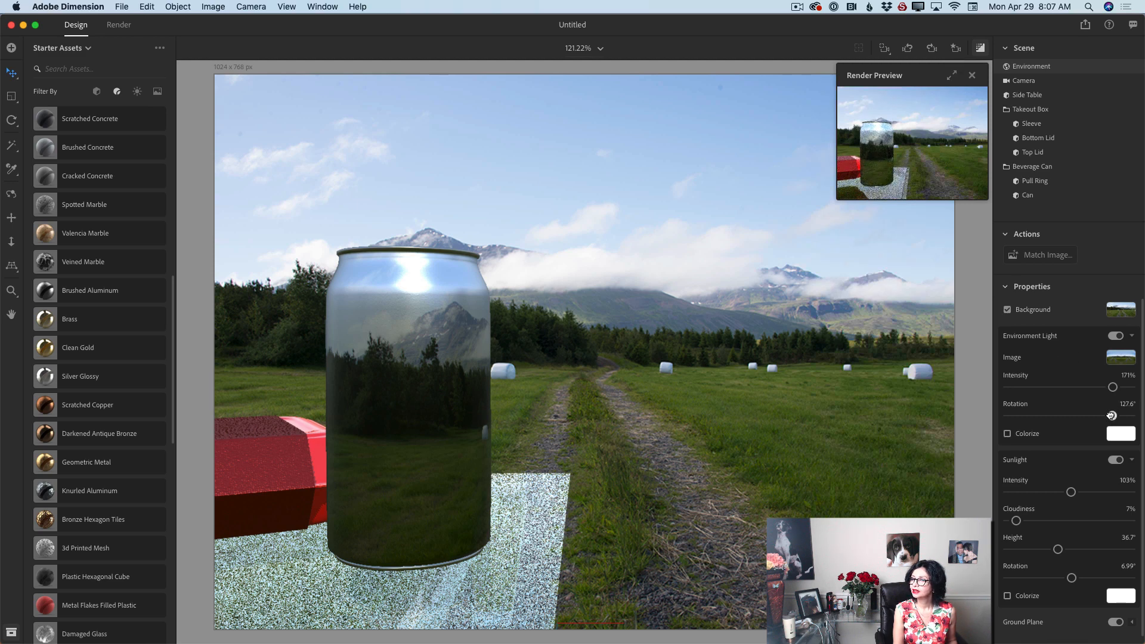
{"action": "left_click_drag", "start_coordinate": [1111, 415], "coordinate": [1113, 415]}
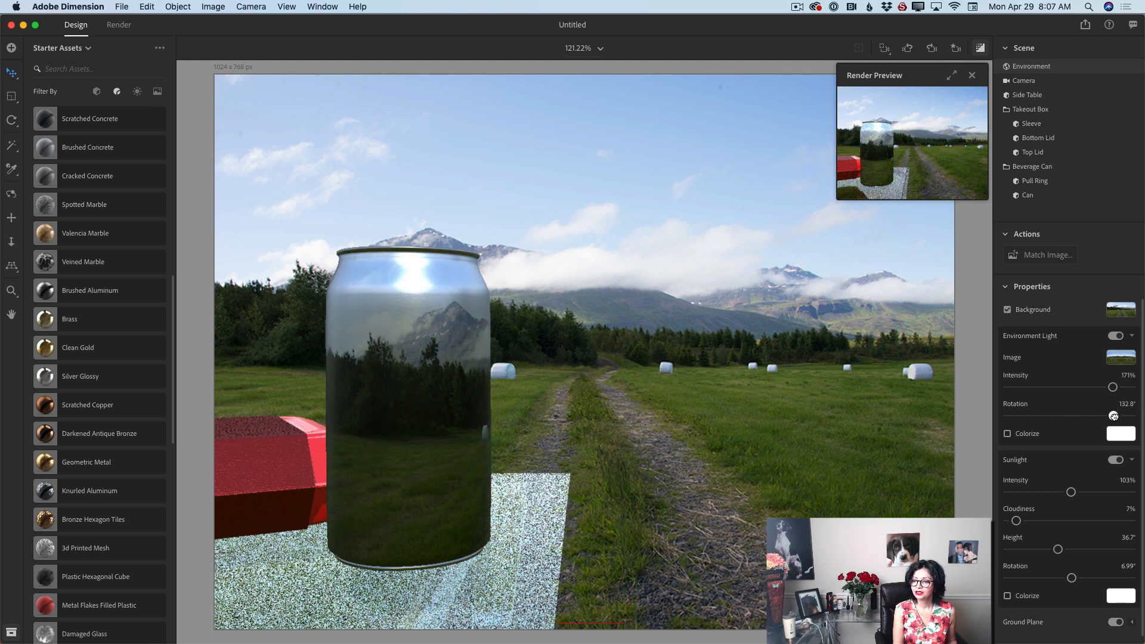
{"action": "left_click_drag", "start_coordinate": [1071, 492], "coordinate": [1094, 493]}
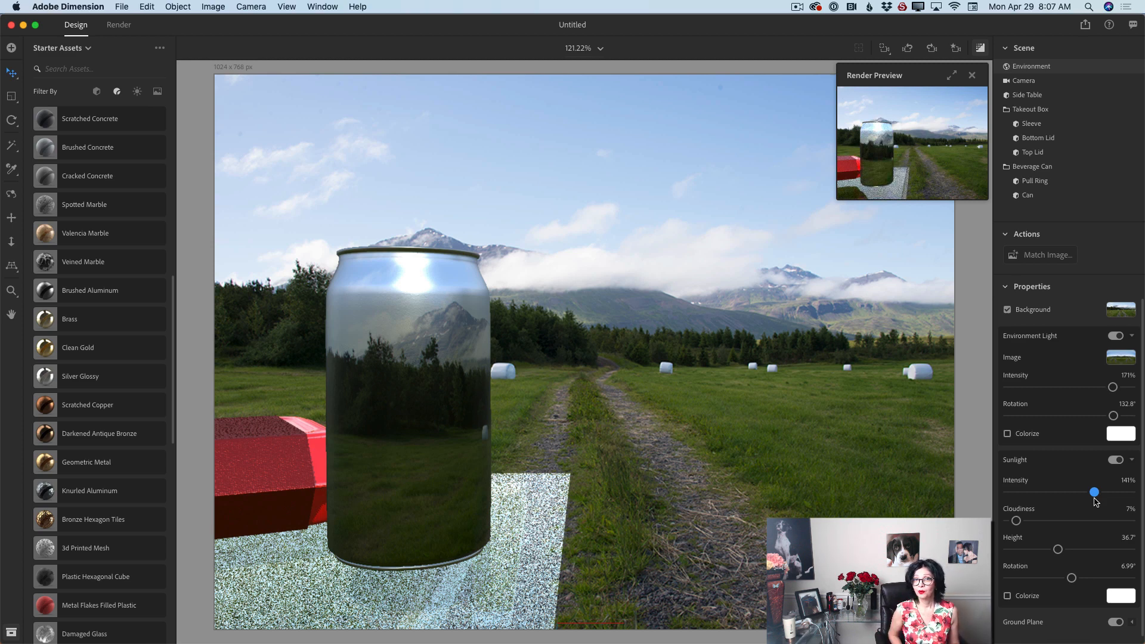
- Select the Can part of the Beverage Can and filter the starter assets to show only images
{"action": "left_click", "coordinate": [1036, 169]}
{"action": "left_click", "coordinate": [1029, 195]}
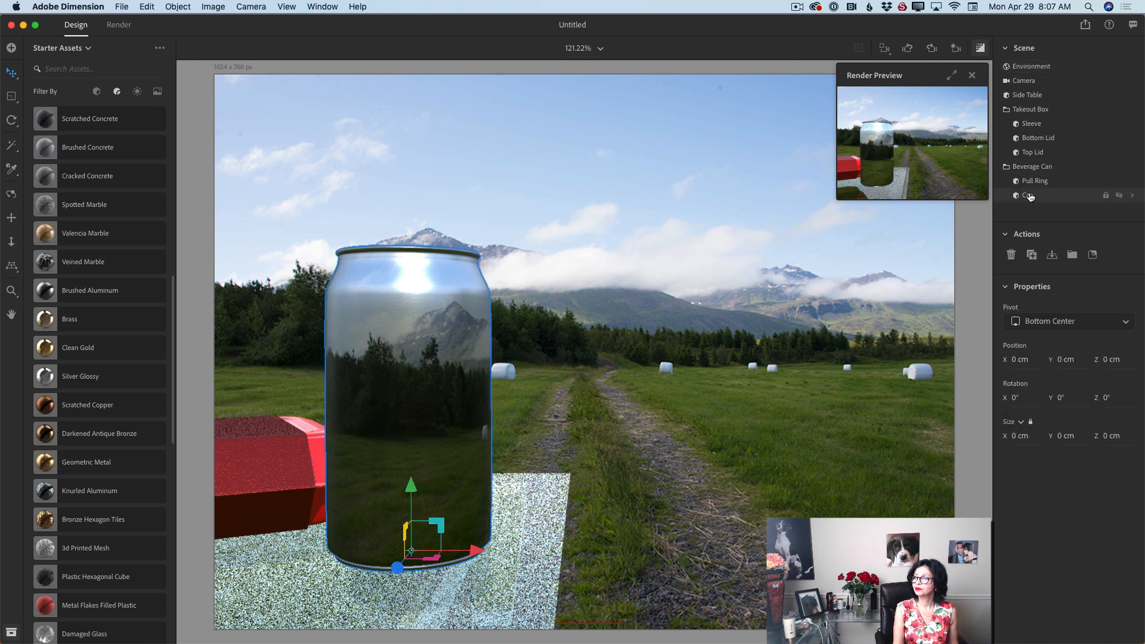
{"action": "left_click", "coordinate": [158, 92]}
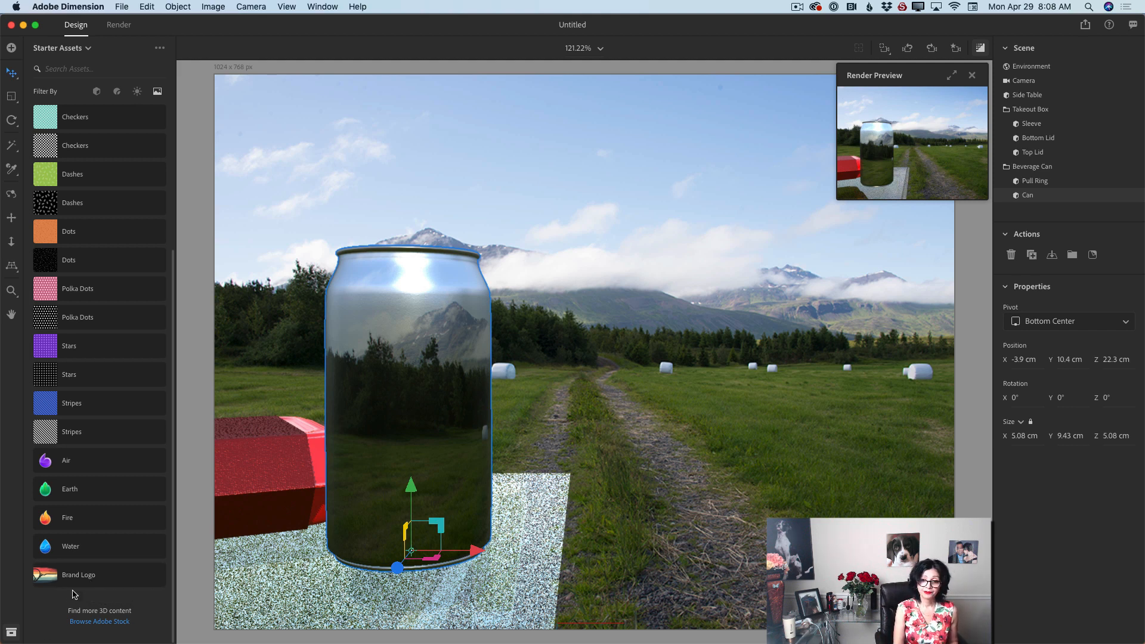
{"action": "left_click", "coordinate": [89, 580]}
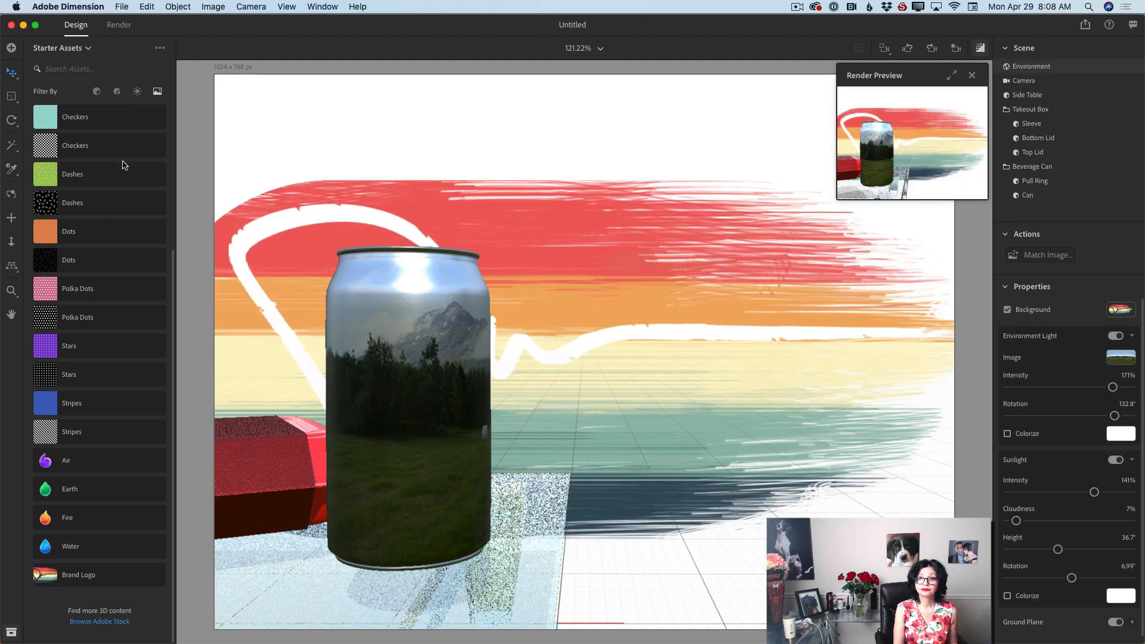
{"action": "left_click", "coordinate": [147, 7]}
{"action": "left_click", "coordinate": [150, 23]}
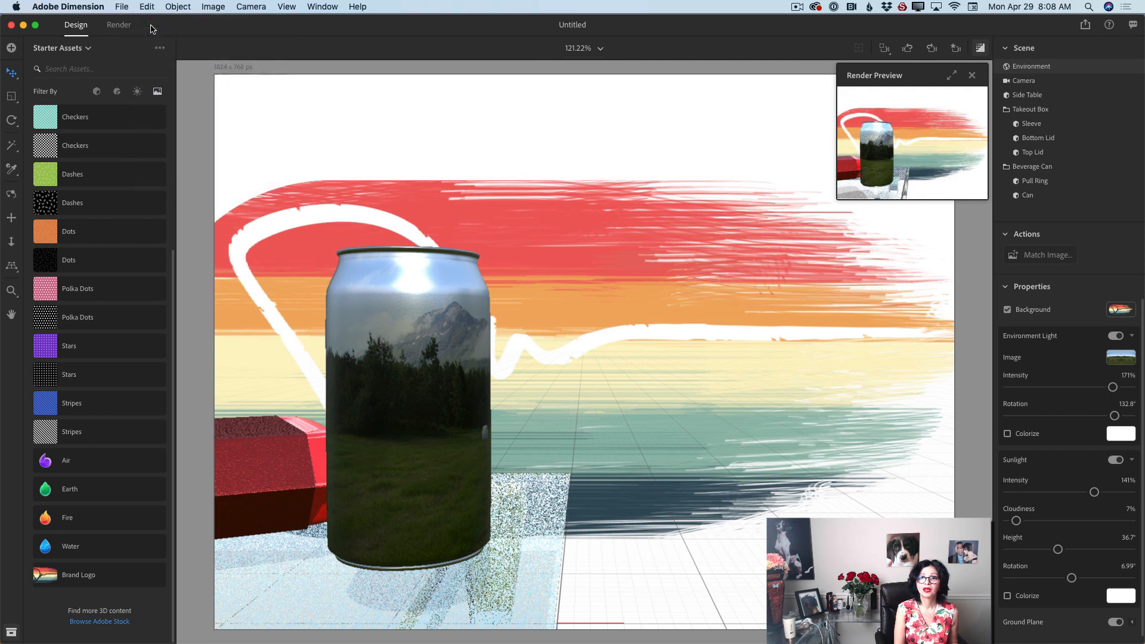
{"action": "left_click", "coordinate": [147, 7]}
{"action": "left_click", "coordinate": [147, 21]}
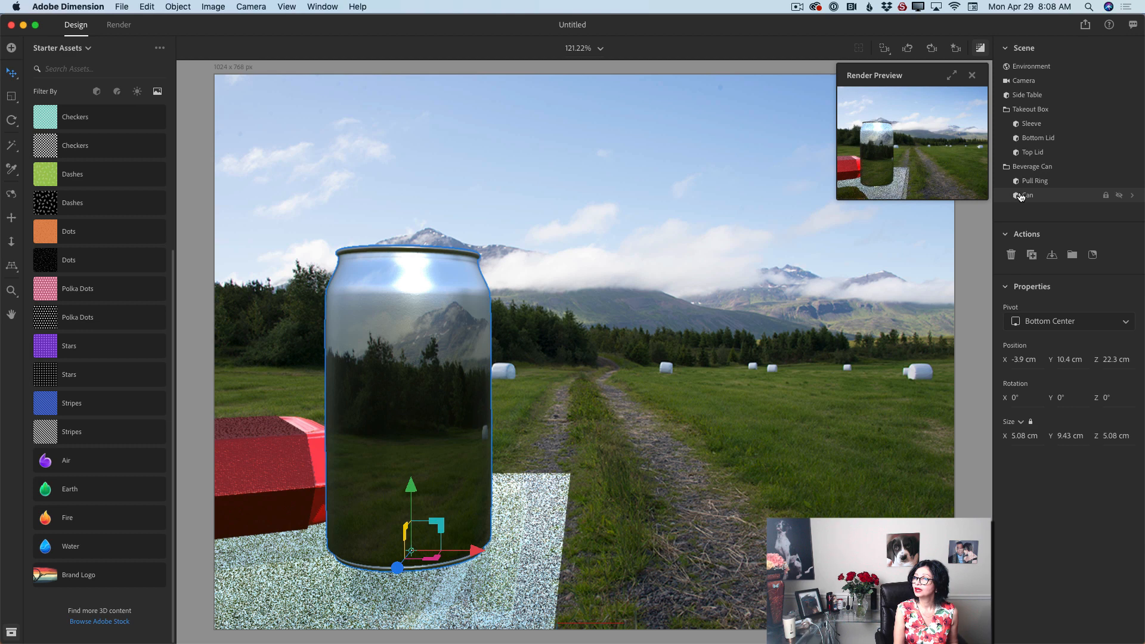
- Place the Brand Logo image as a decal on the can's lower front, rotated about -17° and scaled to about 21.3%
{"action": "left_click_drag", "start_coordinate": [102, 575], "coordinate": [410, 460]}
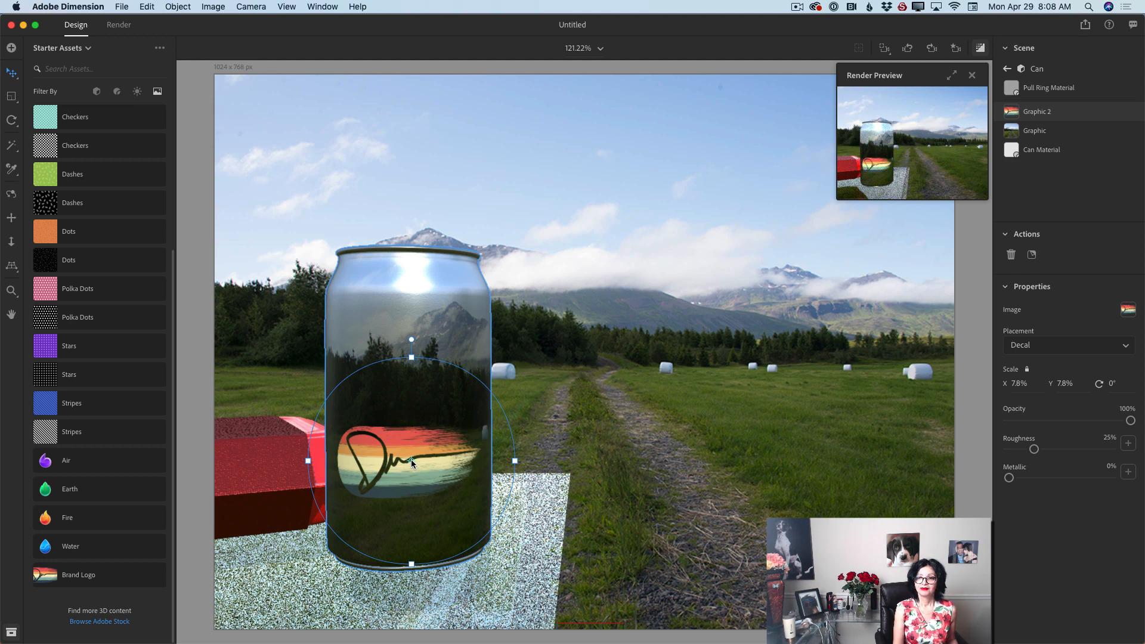
{"action": "left_click_drag", "start_coordinate": [413, 339], "coordinate": [359, 335]}
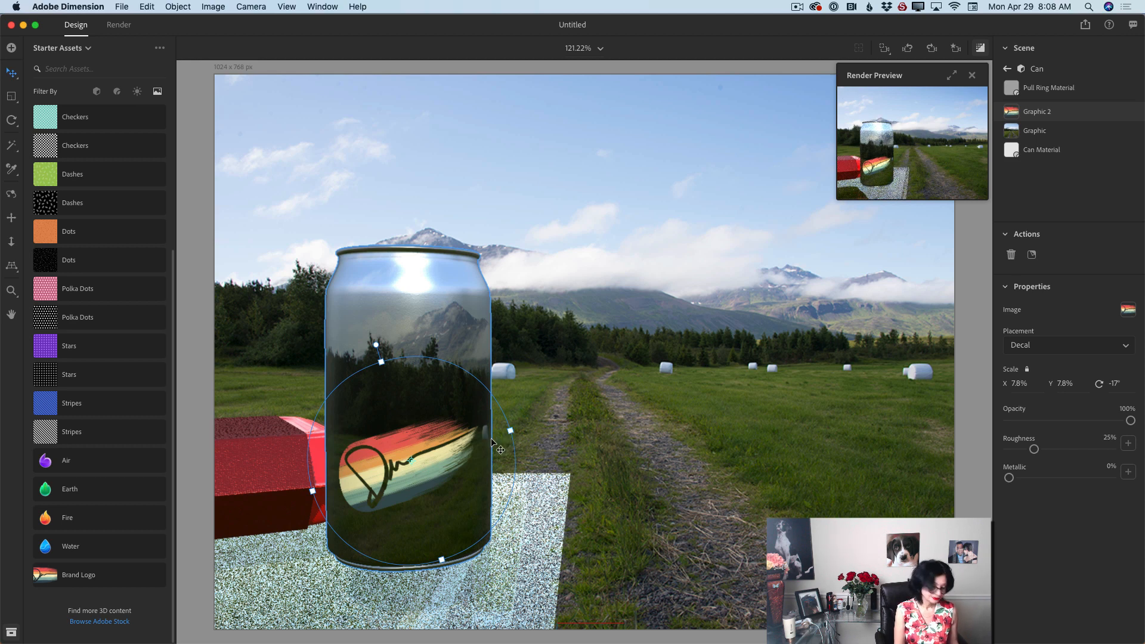
{"action": "left_click_drag", "start_coordinate": [508, 428], "coordinate": [699, 419]}
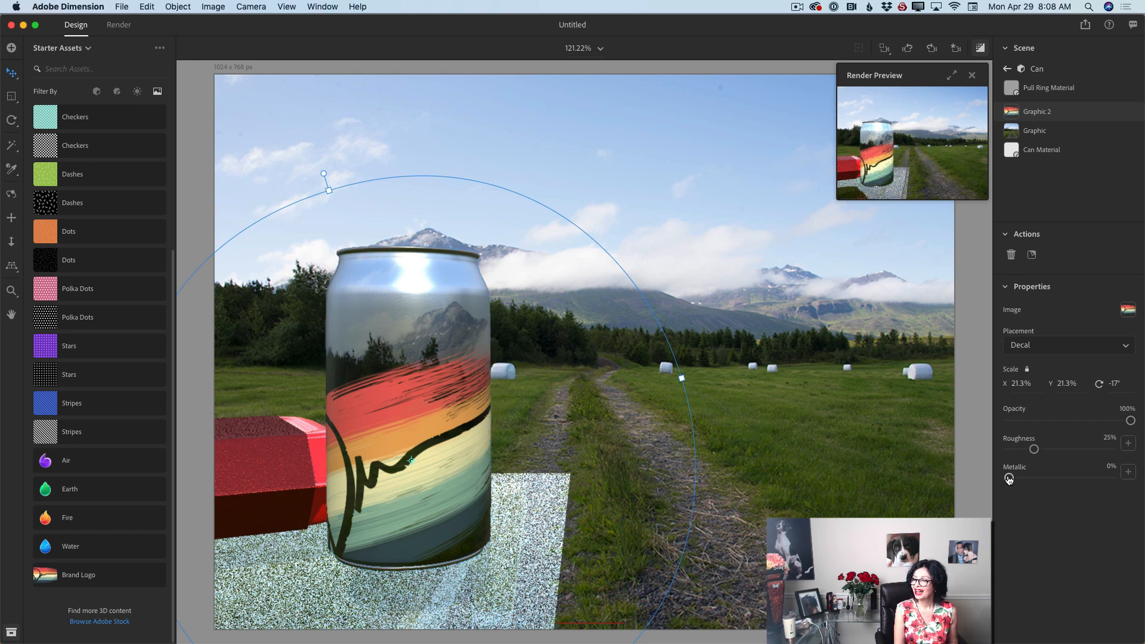
- Set the Brand Logo decal's metallic value to 100% and check the can in the enlarged render preview
{"action": "left_click_drag", "start_coordinate": [1008, 477], "coordinate": [1114, 480]}
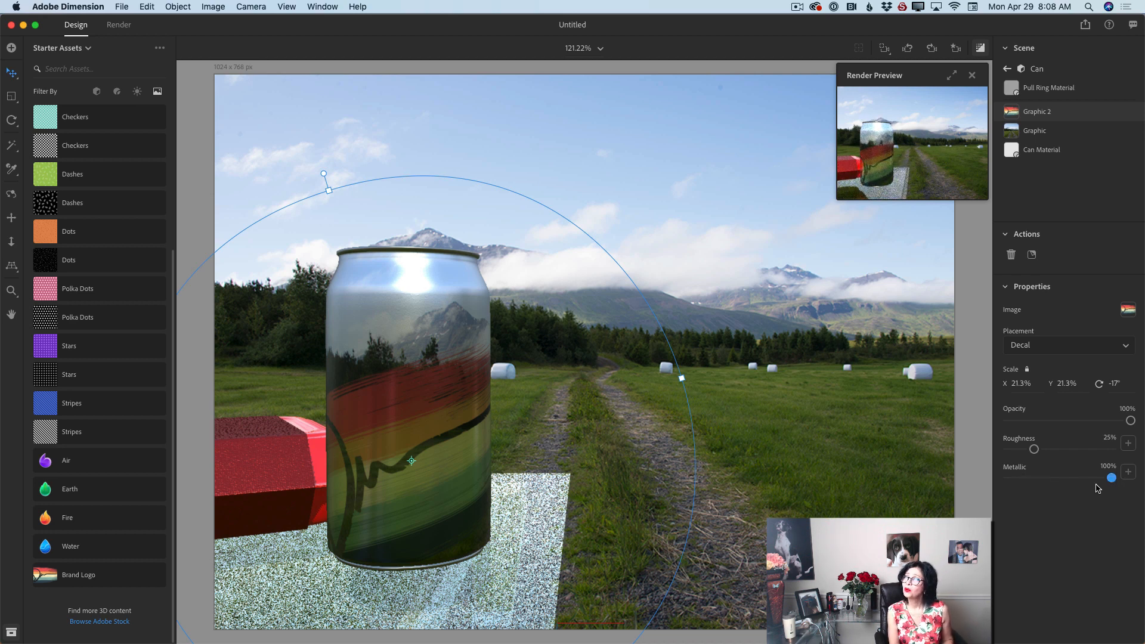
{"action": "left_click", "coordinate": [951, 75]}
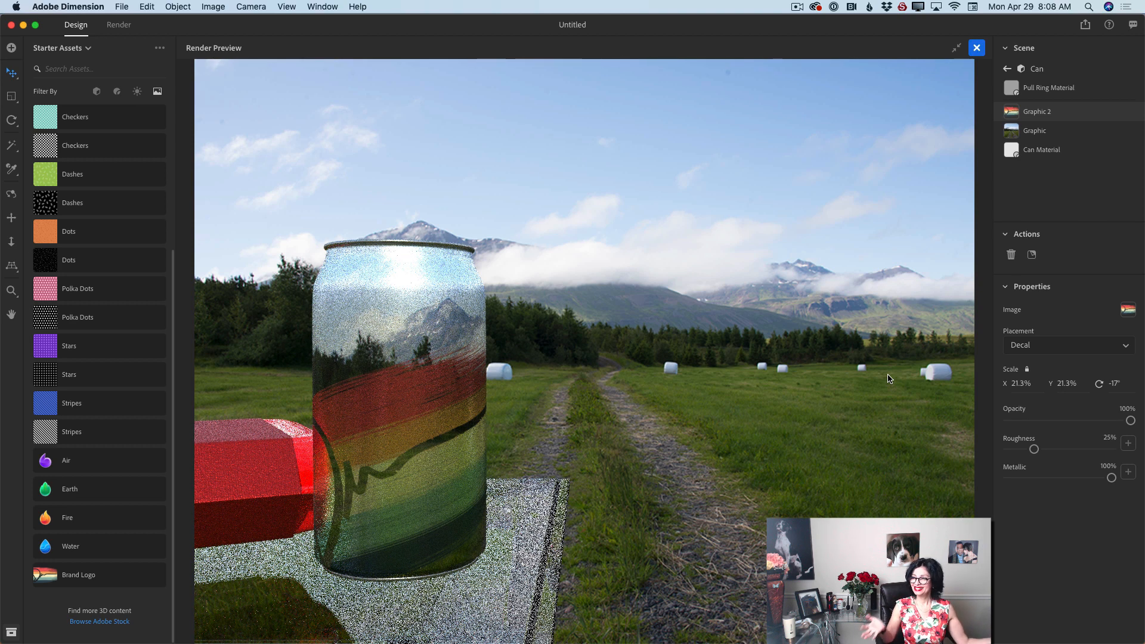
{"action": "left_click", "coordinate": [957, 48]}
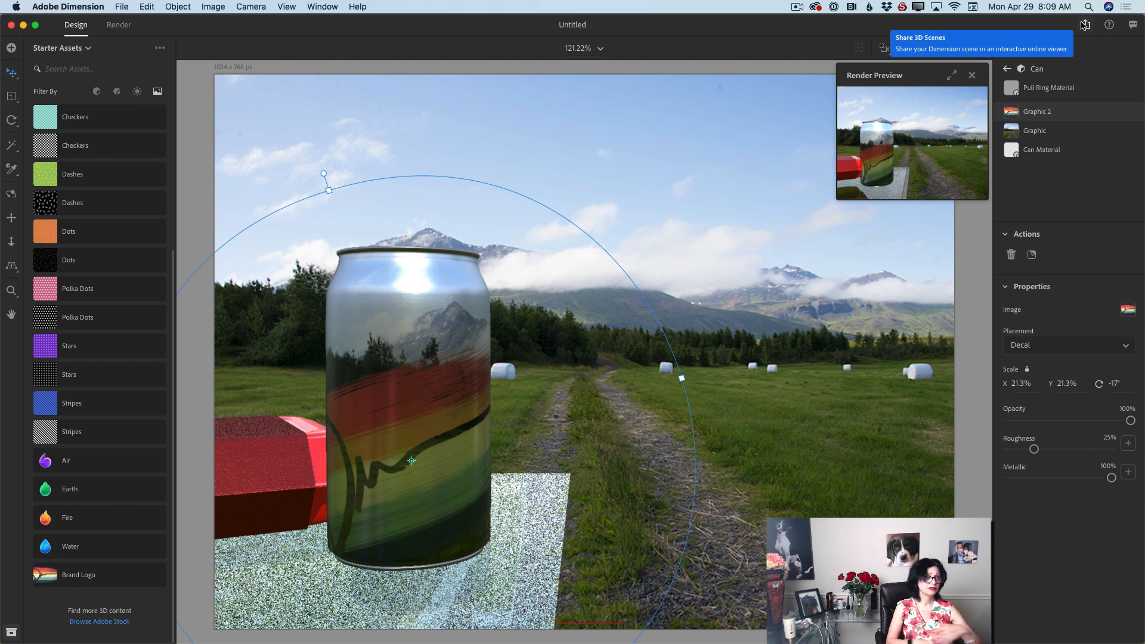
- Review the local render settings for views, quality and export formats, then go back to the design workspace
{"action": "left_click", "coordinate": [118, 27]}
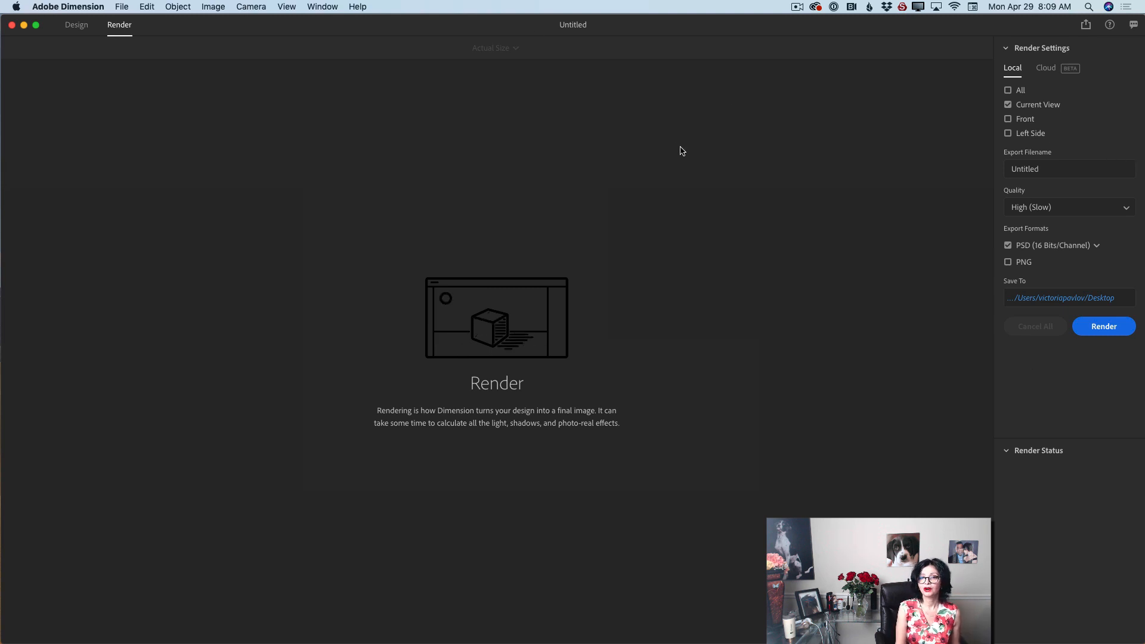
{"action": "left_click", "coordinate": [77, 25]}
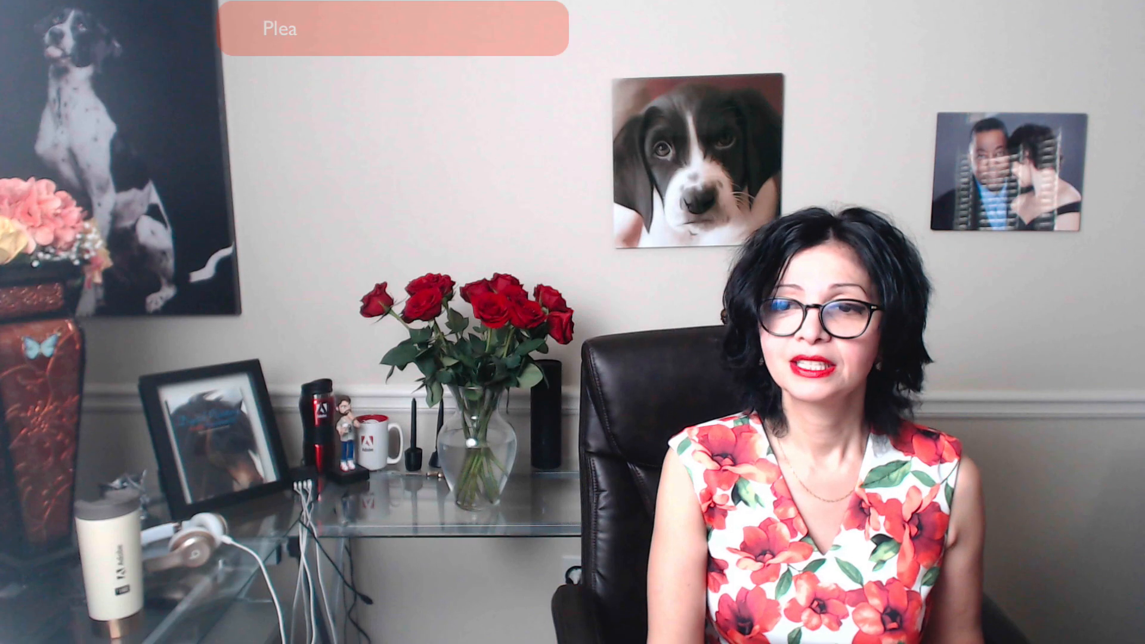